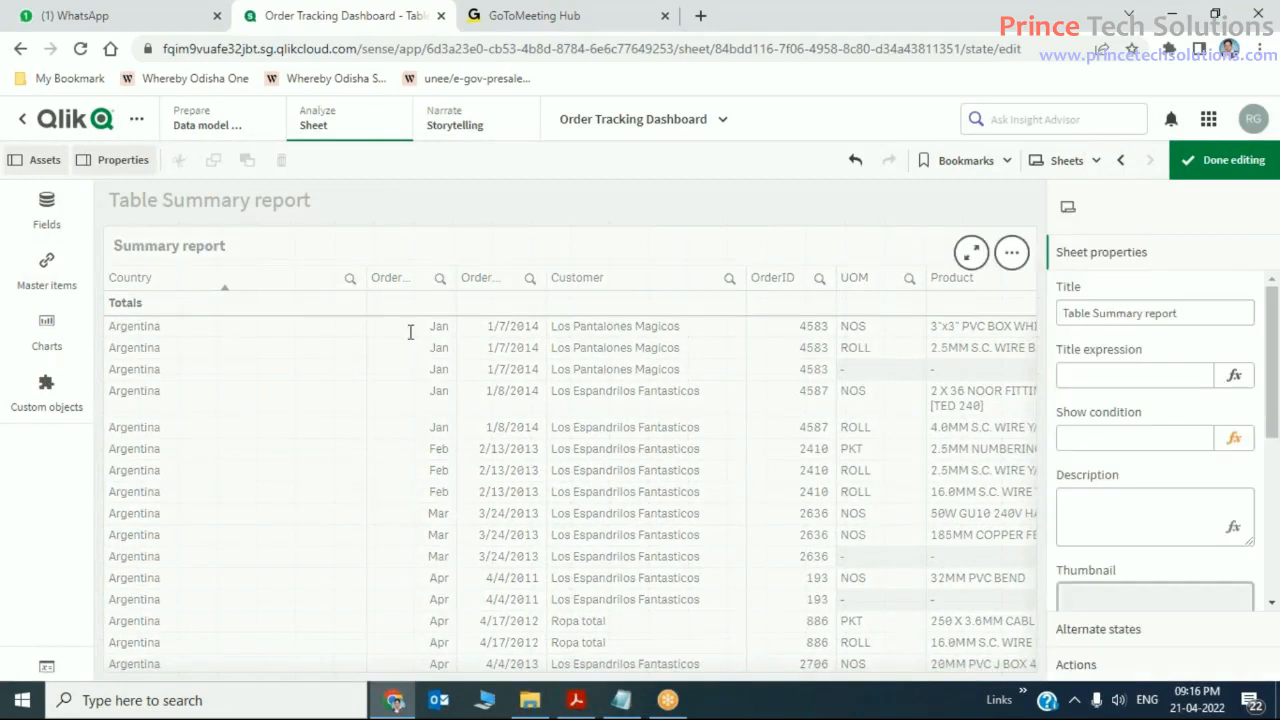
# - Select the Summary report table and finish editing the sheet
pyautogui.click(370, 326)
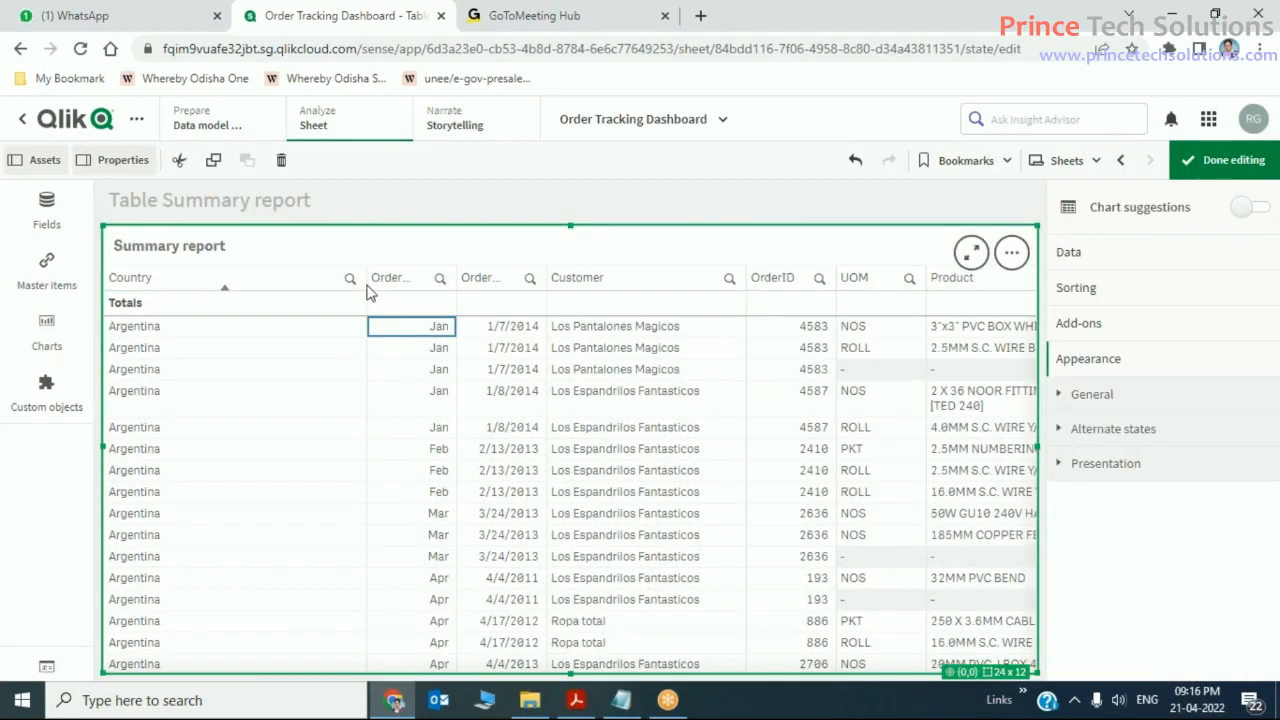
pyautogui.click(445, 250)
pyautogui.click(437, 392)
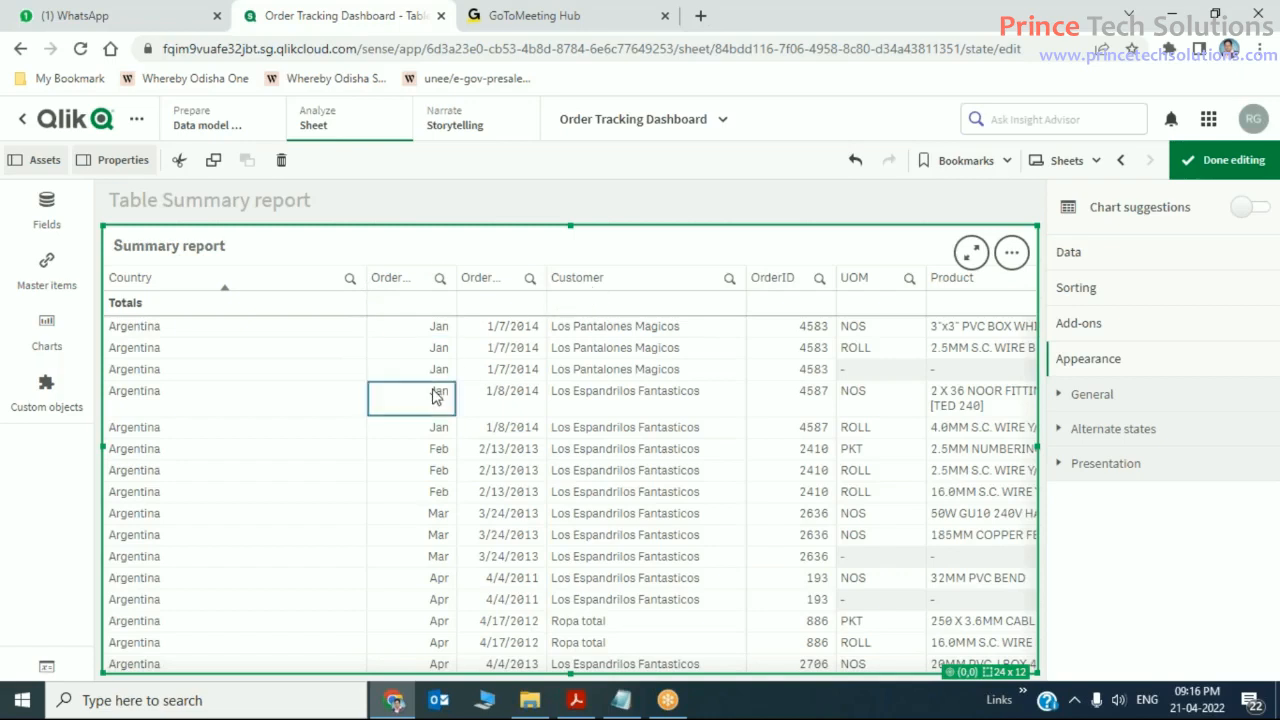
pyautogui.click(364, 308)
pyautogui.click(489, 304)
pyautogui.click(1226, 161)
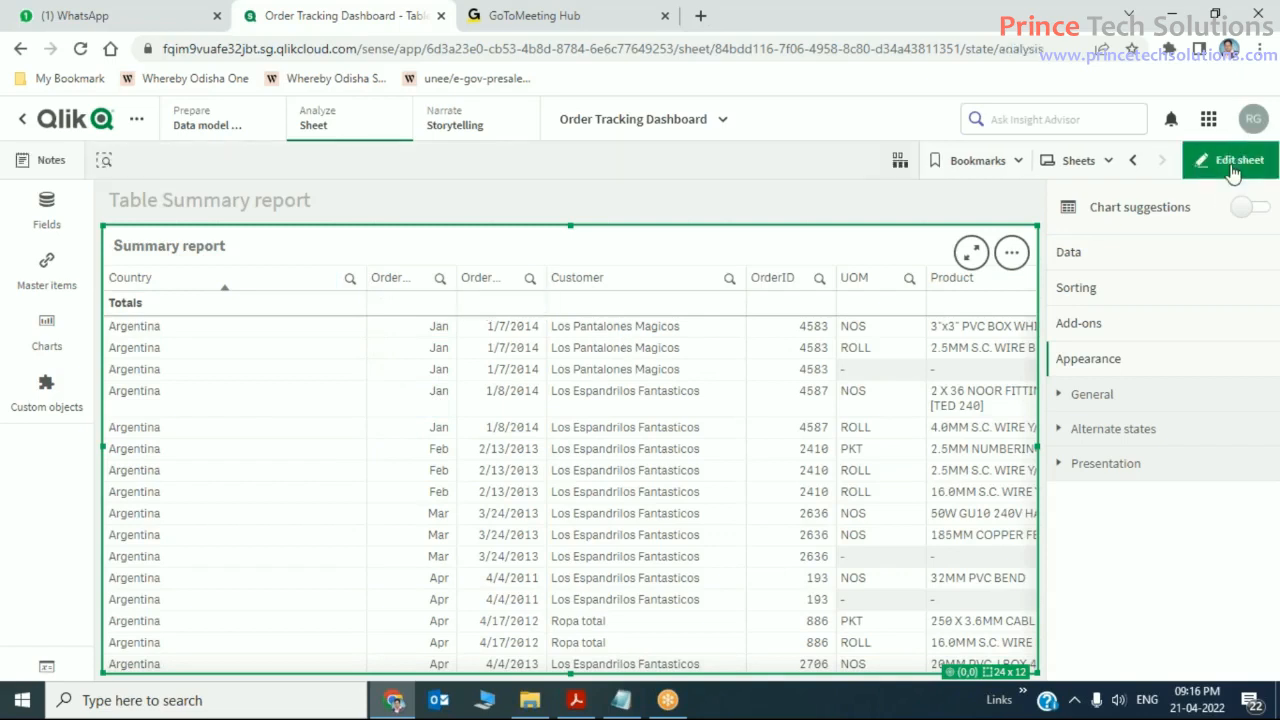
# - Narrow the Country, order month, OrderID and UOM columns of the Summary report table
pyautogui.moveTo(273, 302); pyautogui.dragTo(93, 299)
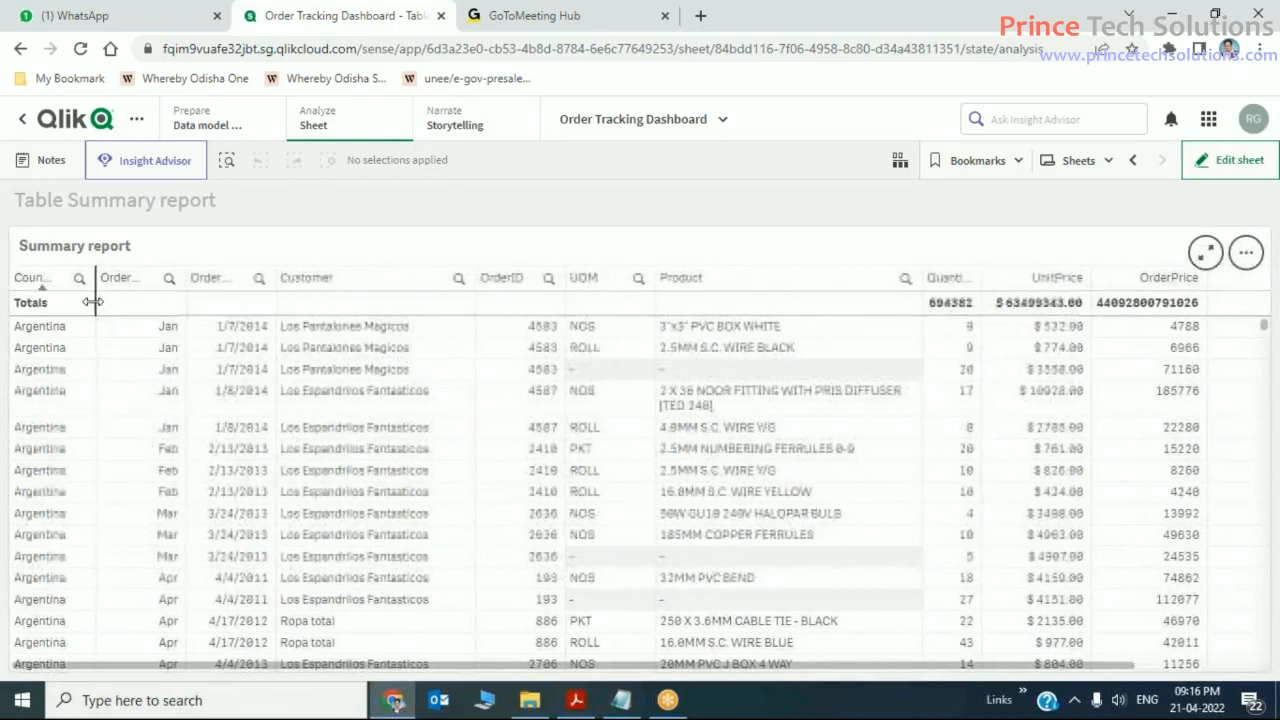
pyautogui.moveTo(184, 297); pyautogui.dragTo(175, 299)
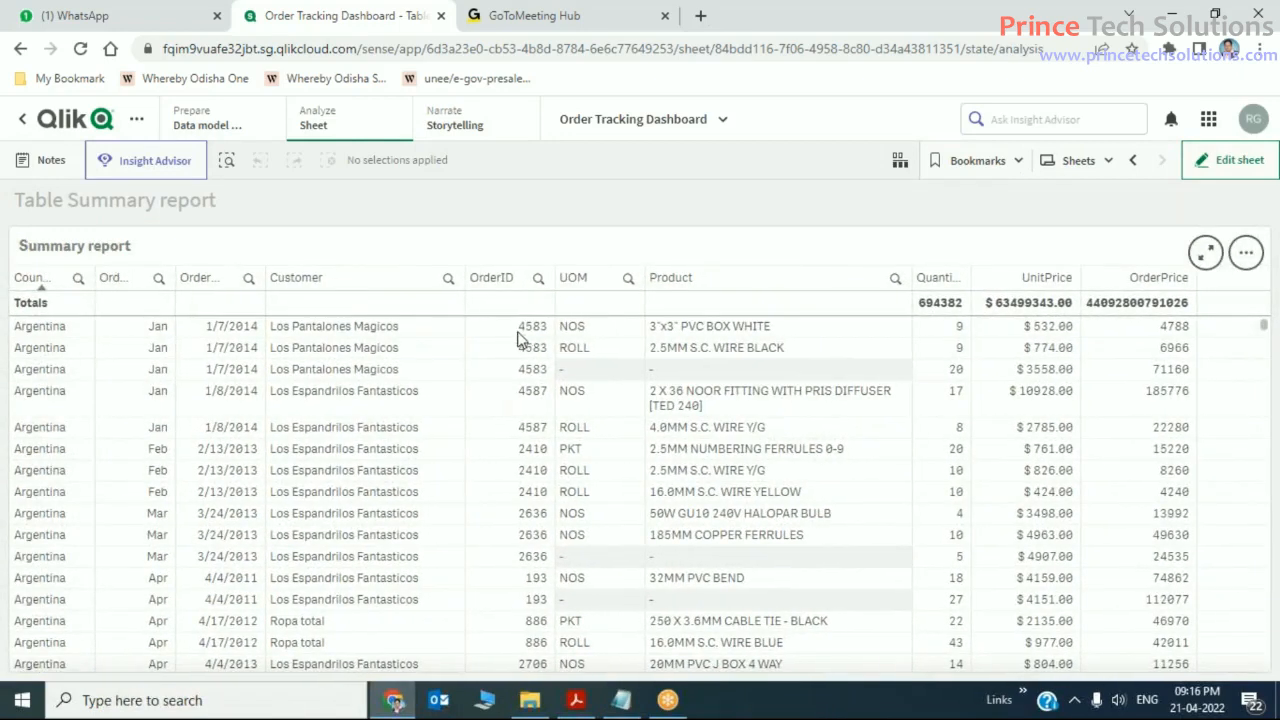
pyautogui.moveTo(555, 314); pyautogui.dragTo(528, 309)
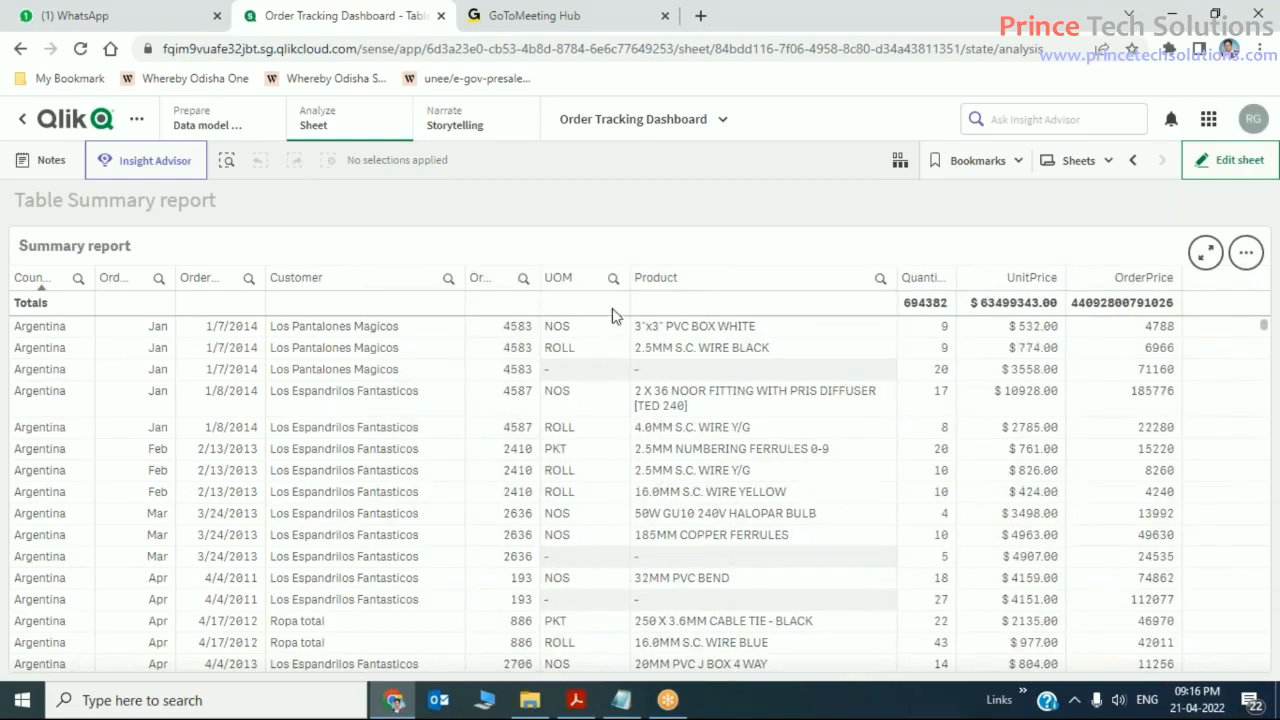
pyautogui.moveTo(627, 300)
pyautogui.mouseDown()
pyautogui.moveTo(600, 296)
pyautogui.moveTo(620, 296)
pyautogui.mouseUp()
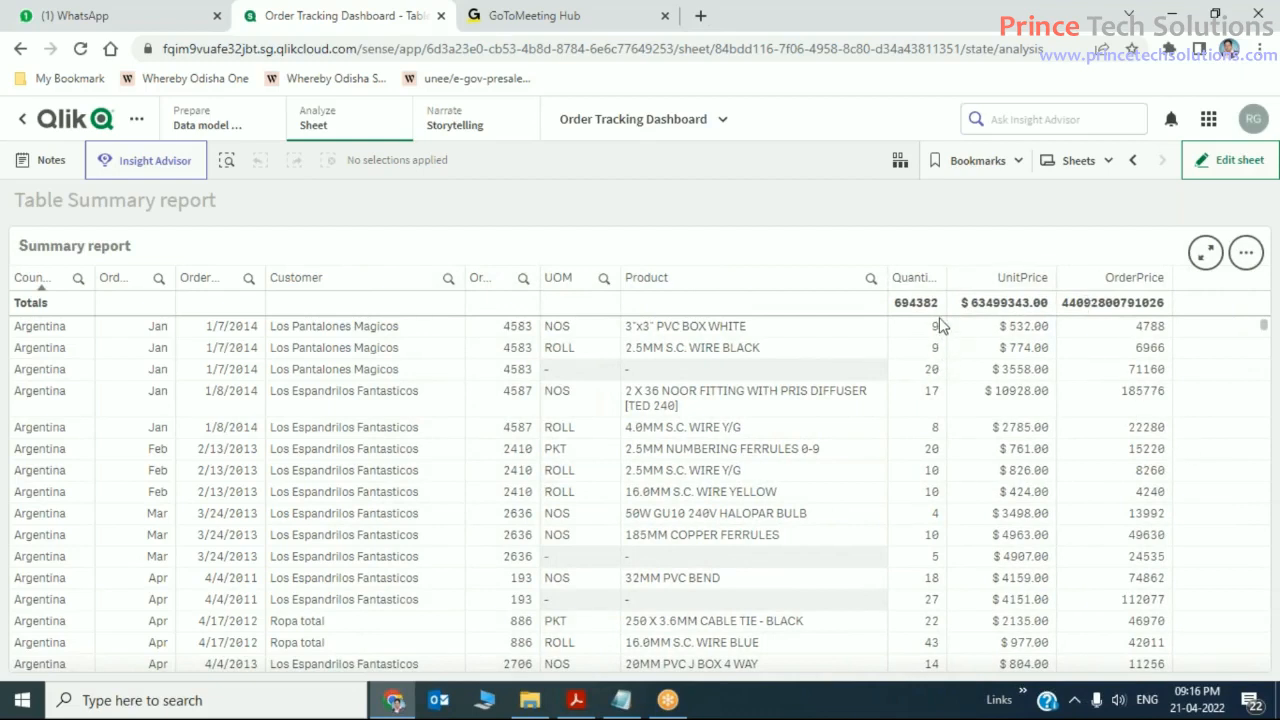
# - Widen the Quantity, Country and order month columns, and permanently apply the table changes in edit mode
pyautogui.moveTo(946, 302); pyautogui.dragTo(955, 302)
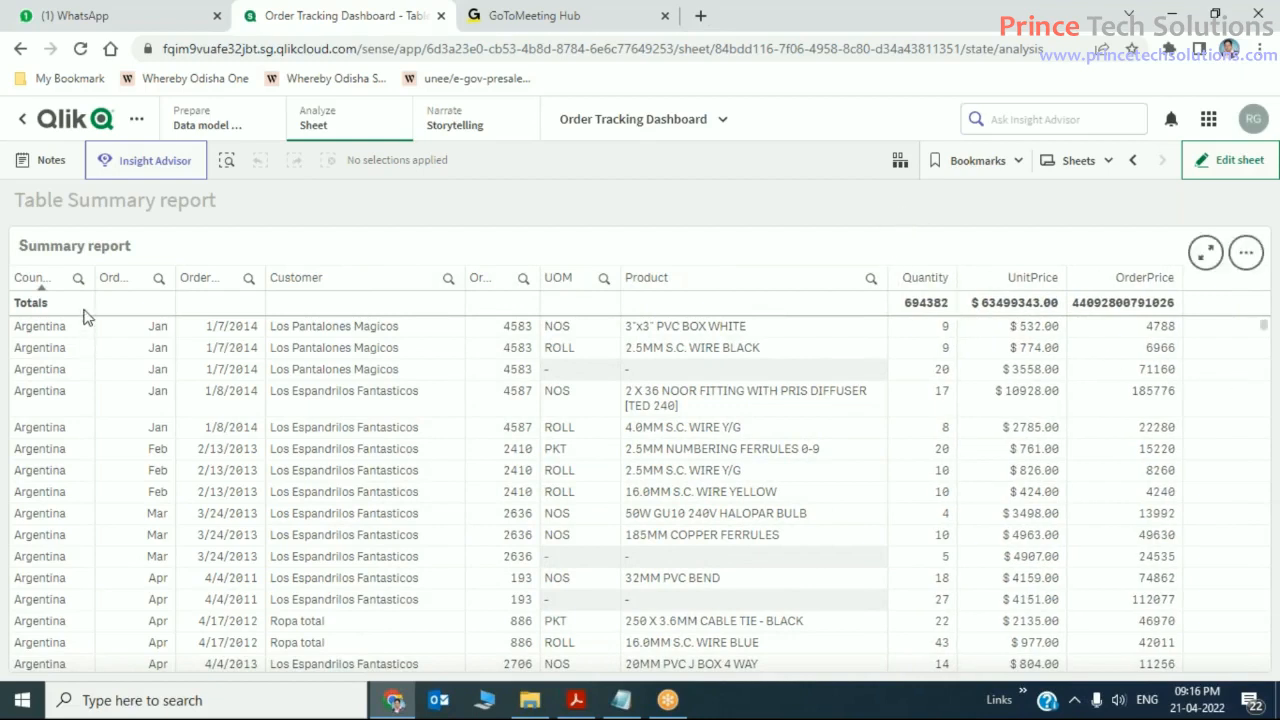
pyautogui.moveTo(95, 287); pyautogui.dragTo(103, 283)
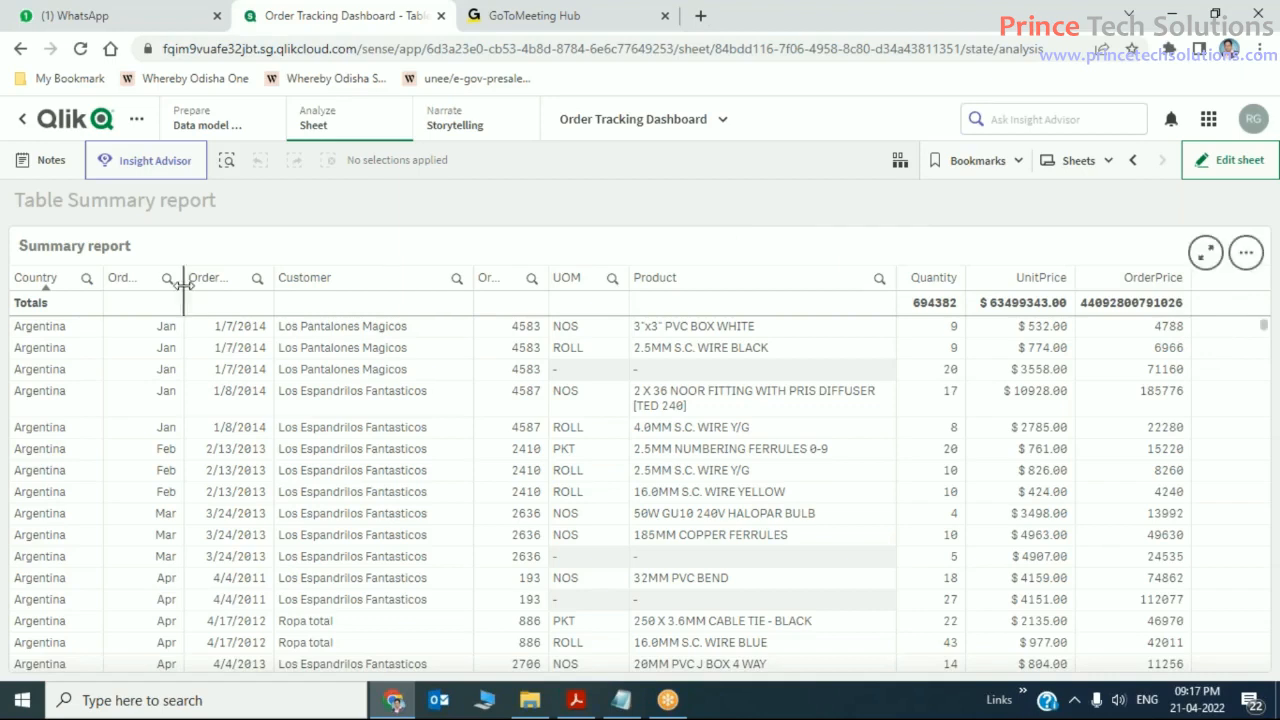
pyautogui.moveTo(185, 285); pyautogui.dragTo(197, 286)
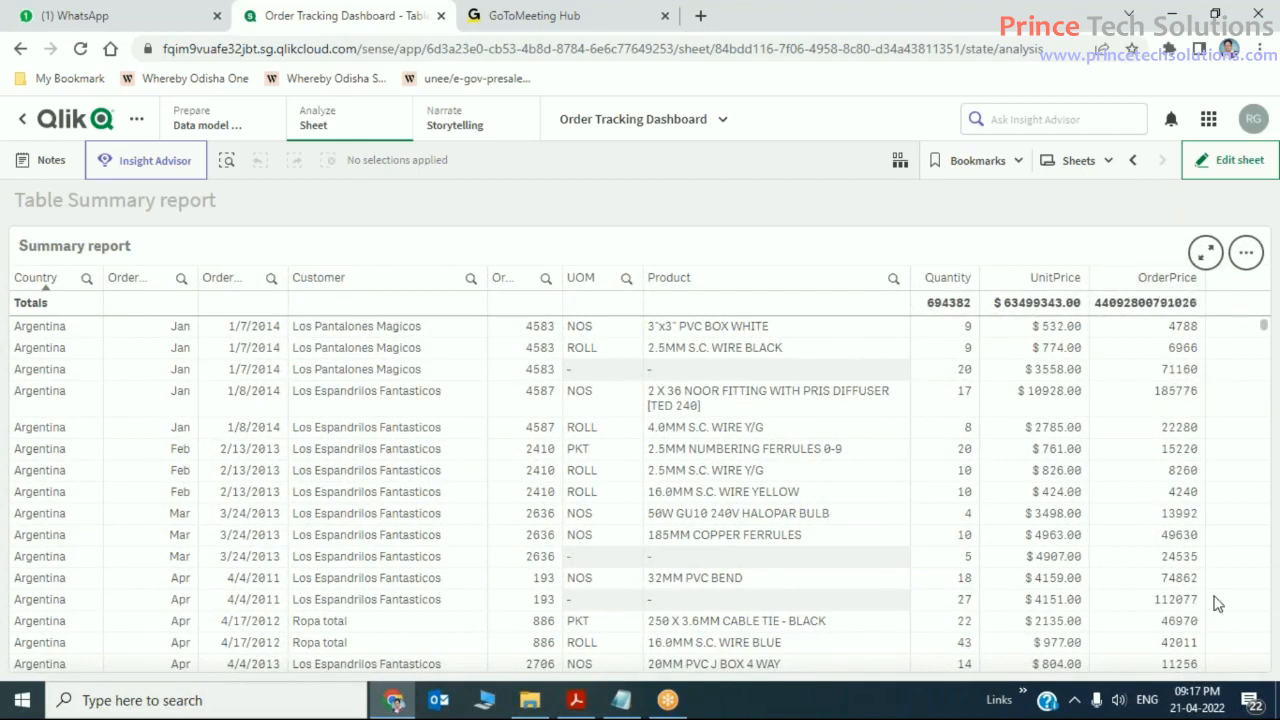
pyautogui.click(1236, 172)
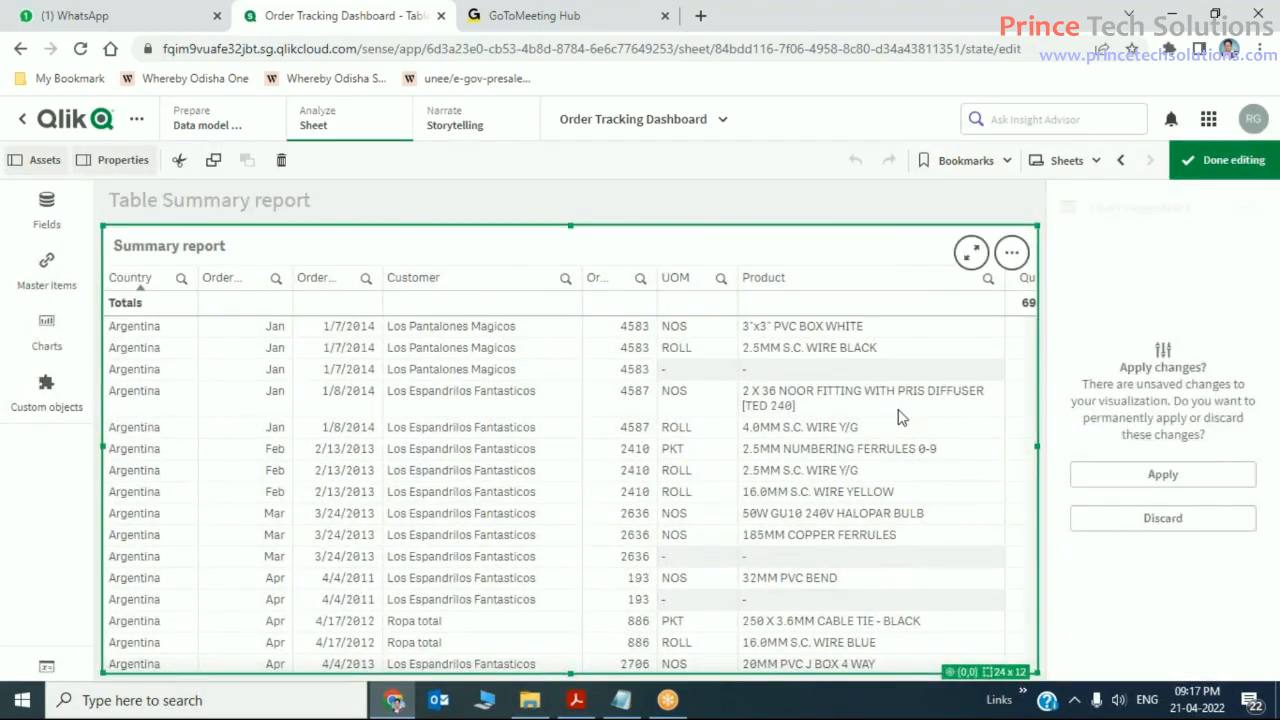
pyautogui.click(1180, 476)
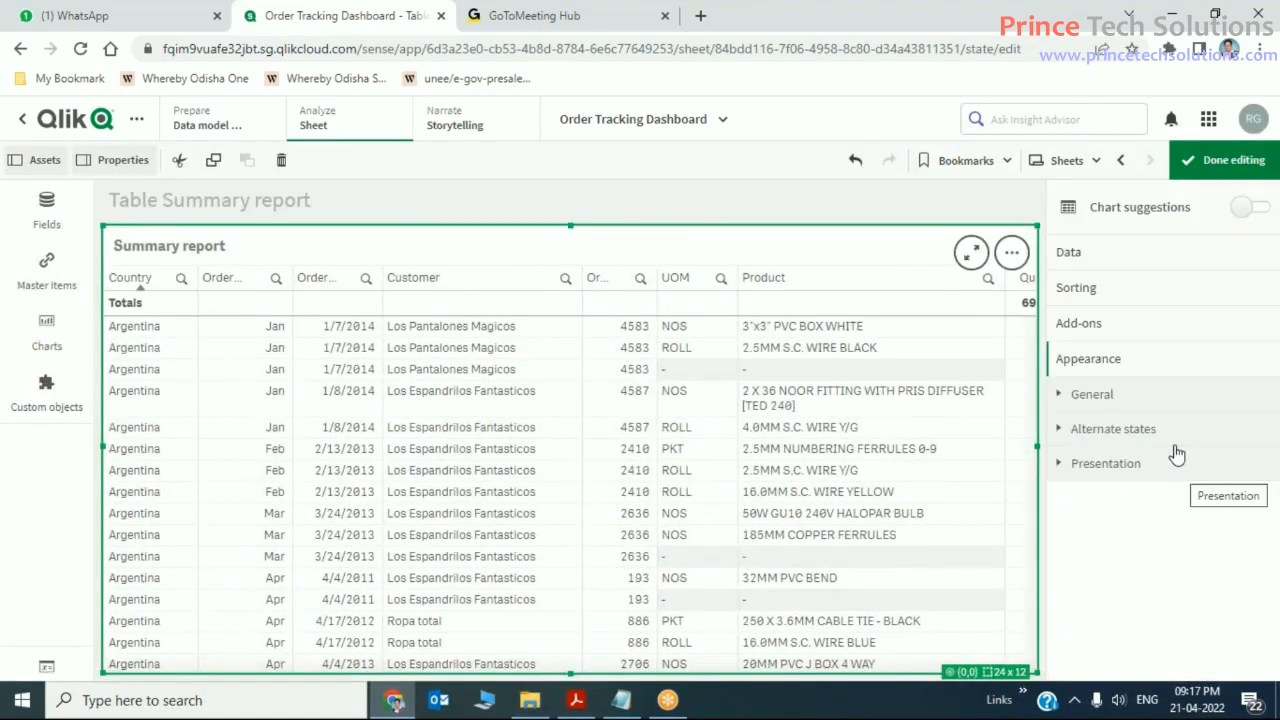
# - Shorten the Summary report table to 24 x 10 grid cells and stretch its lower edge back down
pyautogui.moveTo(570, 672); pyautogui.dragTo(578, 623)
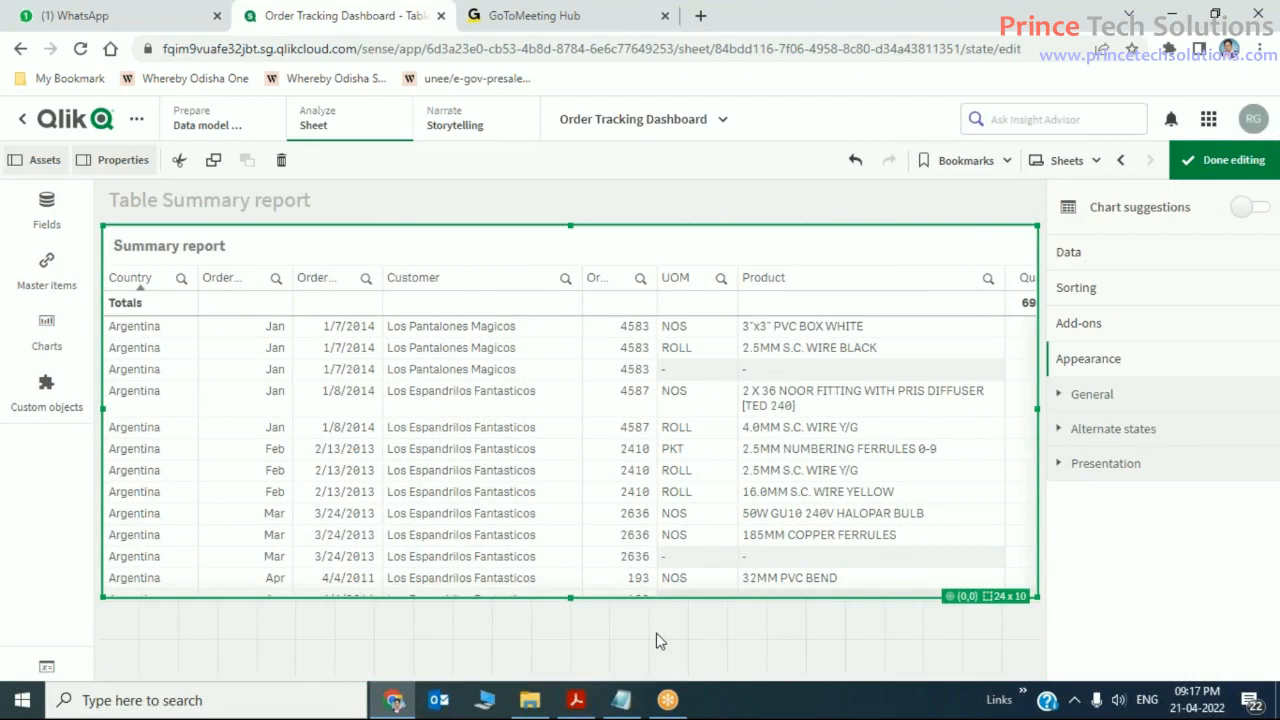
pyautogui.moveTo(570, 597); pyautogui.dragTo(572, 666)
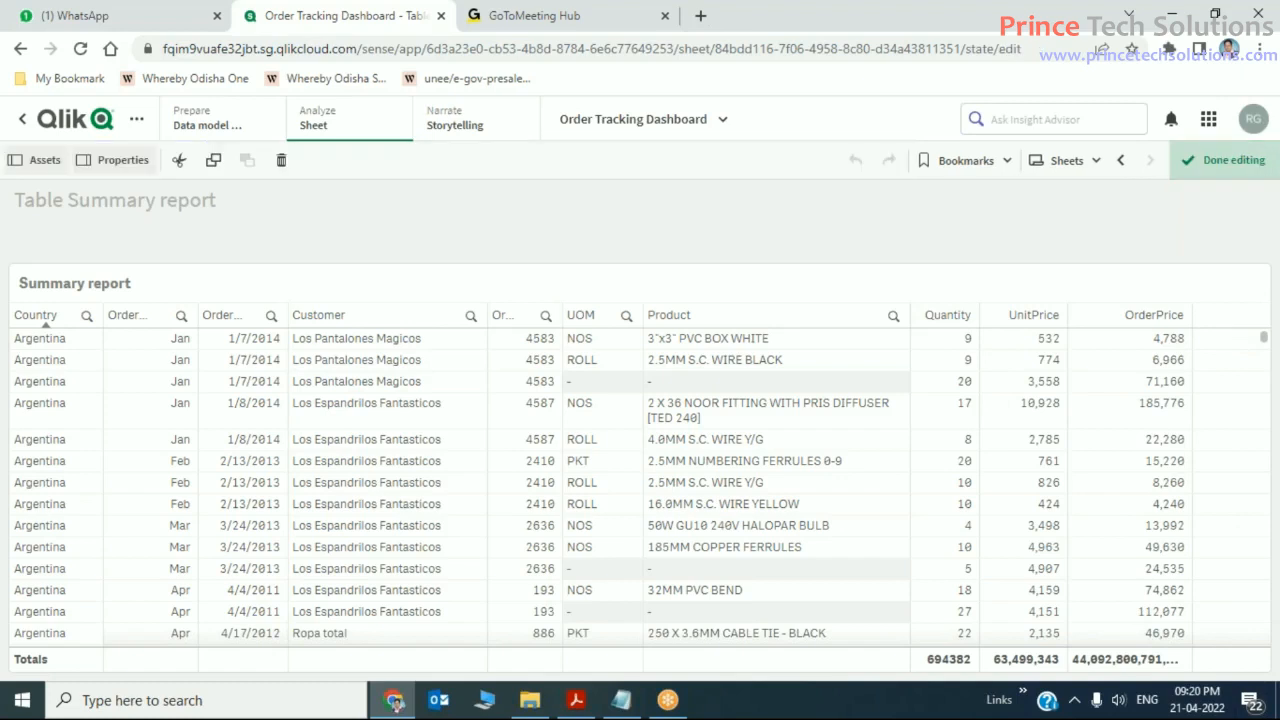
# - Reopen the sheet for editing and permanently apply the pending changes to the Summary report table
pyautogui.click(1235, 160)
pyautogui.click(1206, 476)
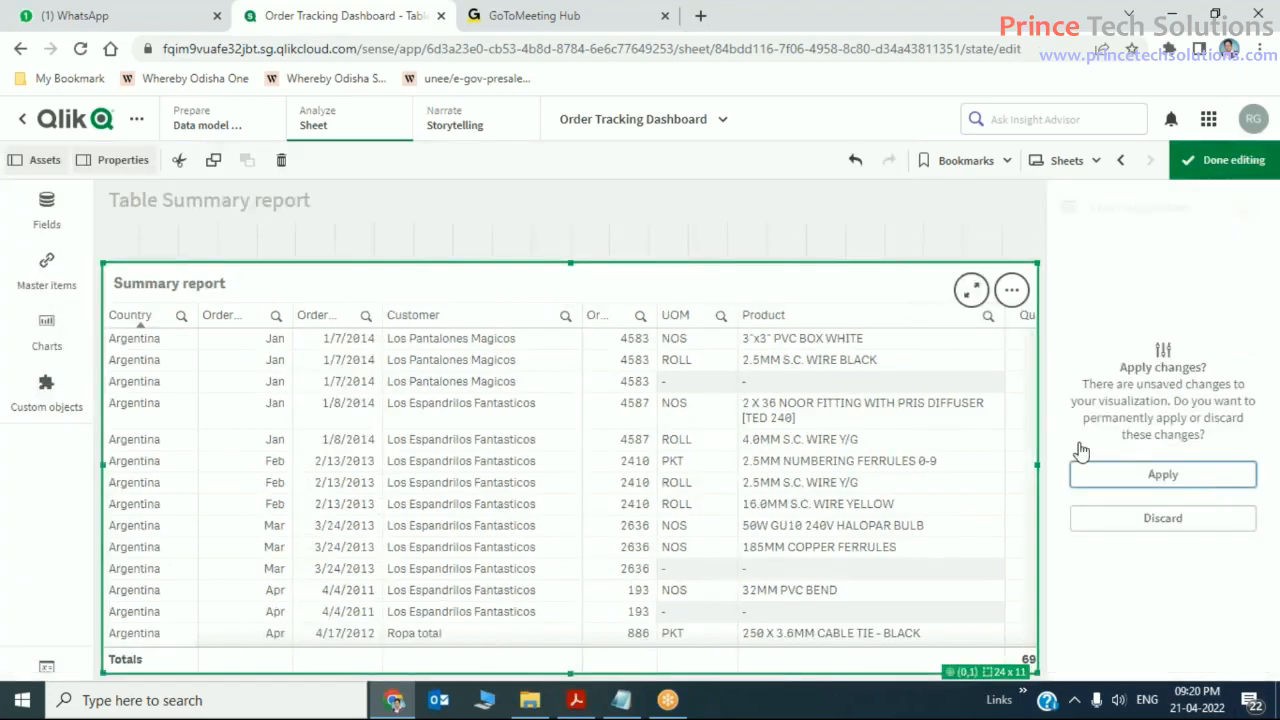
pyautogui.moveTo(1270, 310); pyautogui.dragTo(1270, 530)
pyautogui.click(1238, 545)
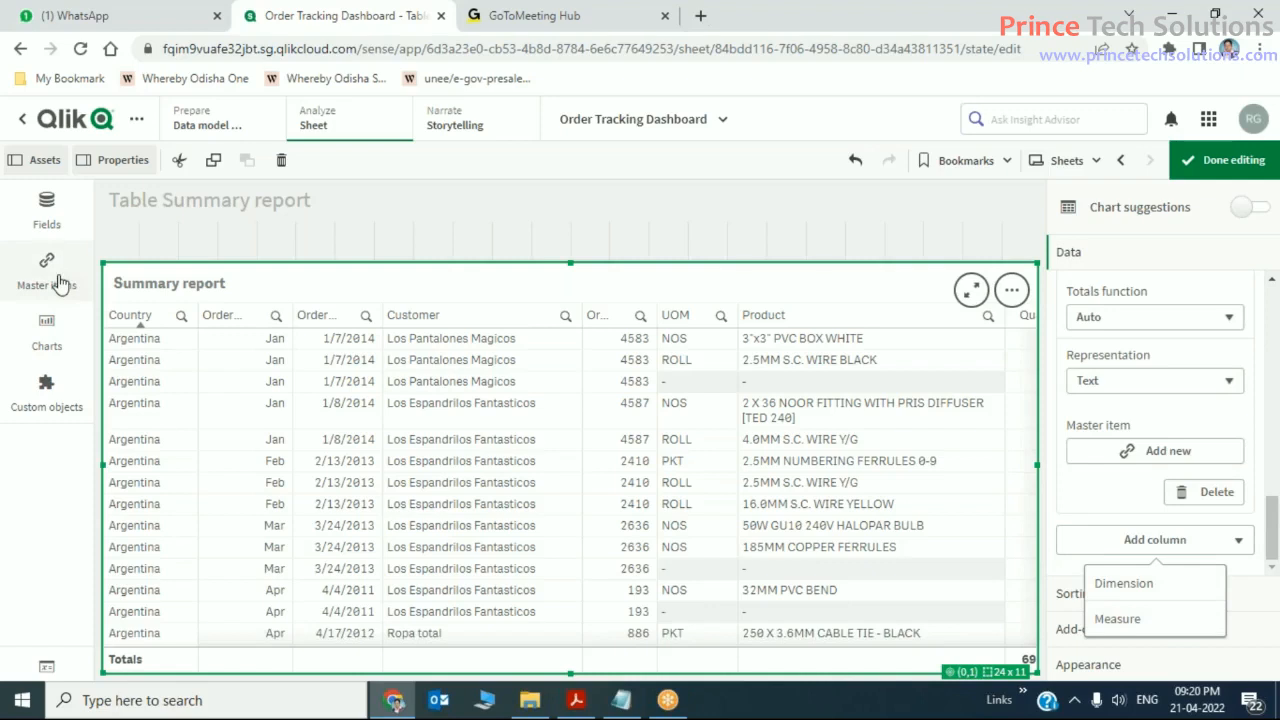
pyautogui.click(687, 238)
pyautogui.click(687, 238)
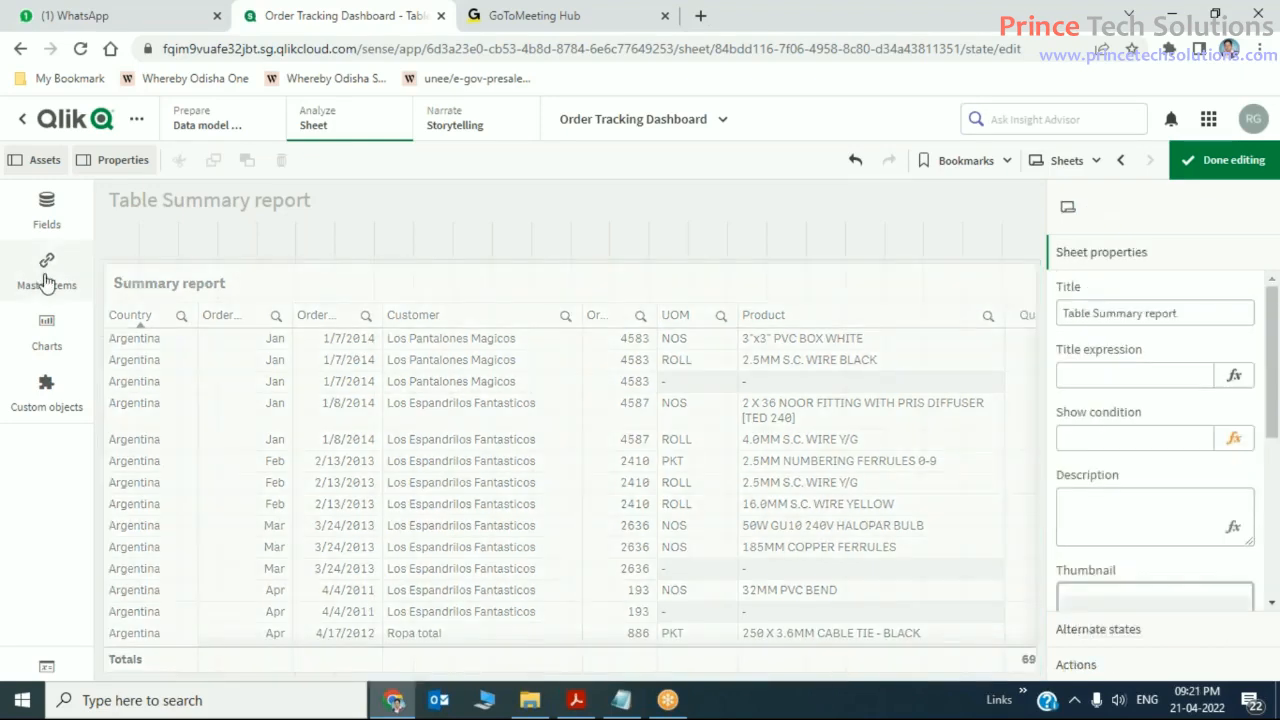
# - Start a new master measure named "Order Price (Incl. TAX)"
pyautogui.click(45, 282)
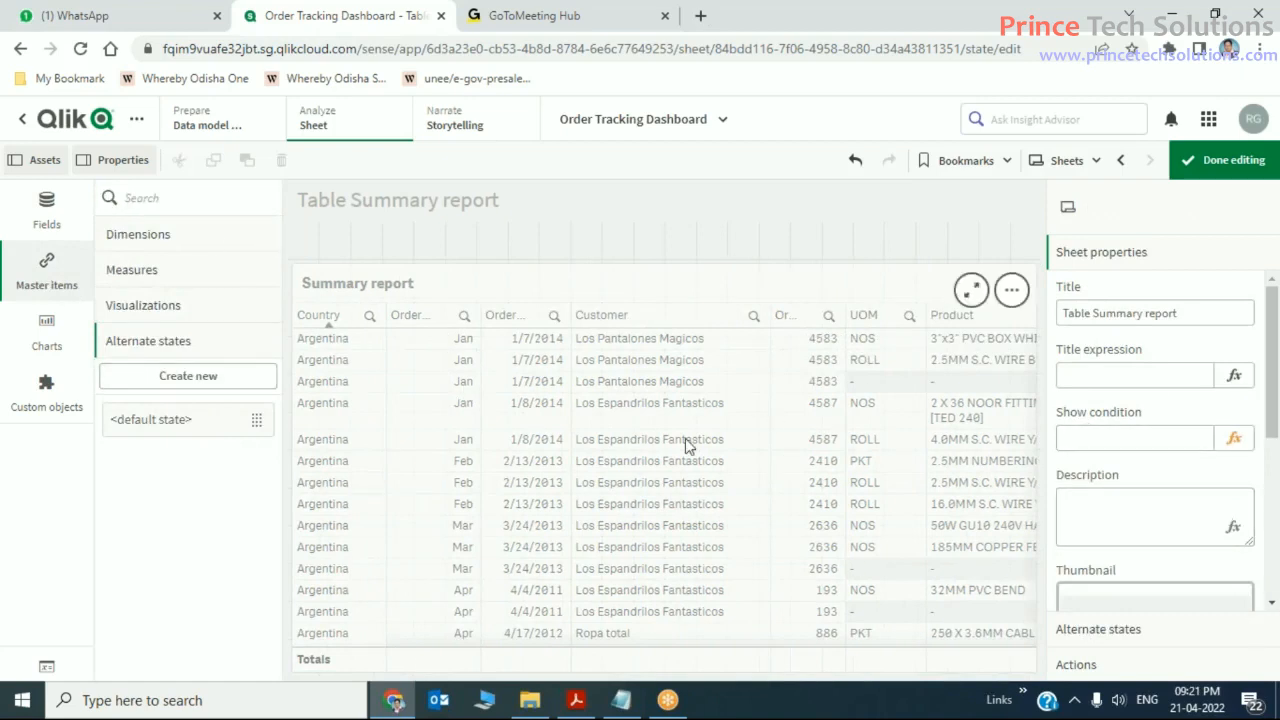
pyautogui.click(171, 270)
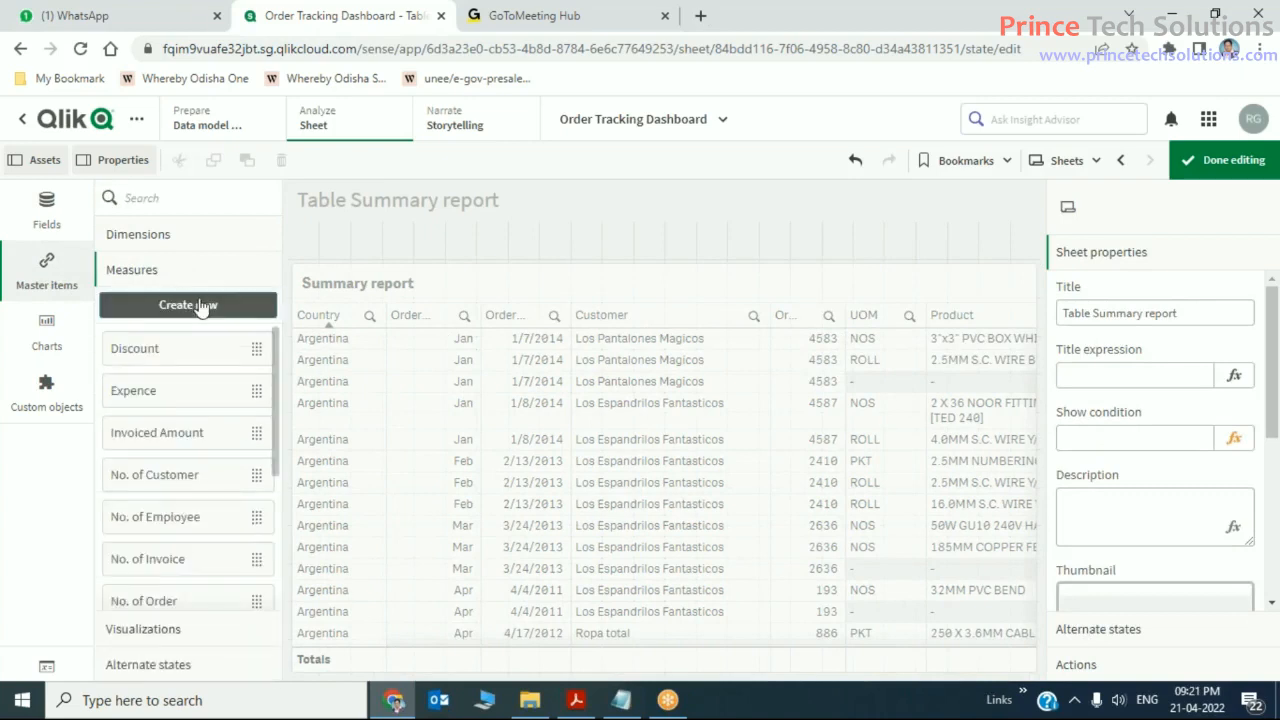
pyautogui.click(200, 307)
pyautogui.click(603, 226)
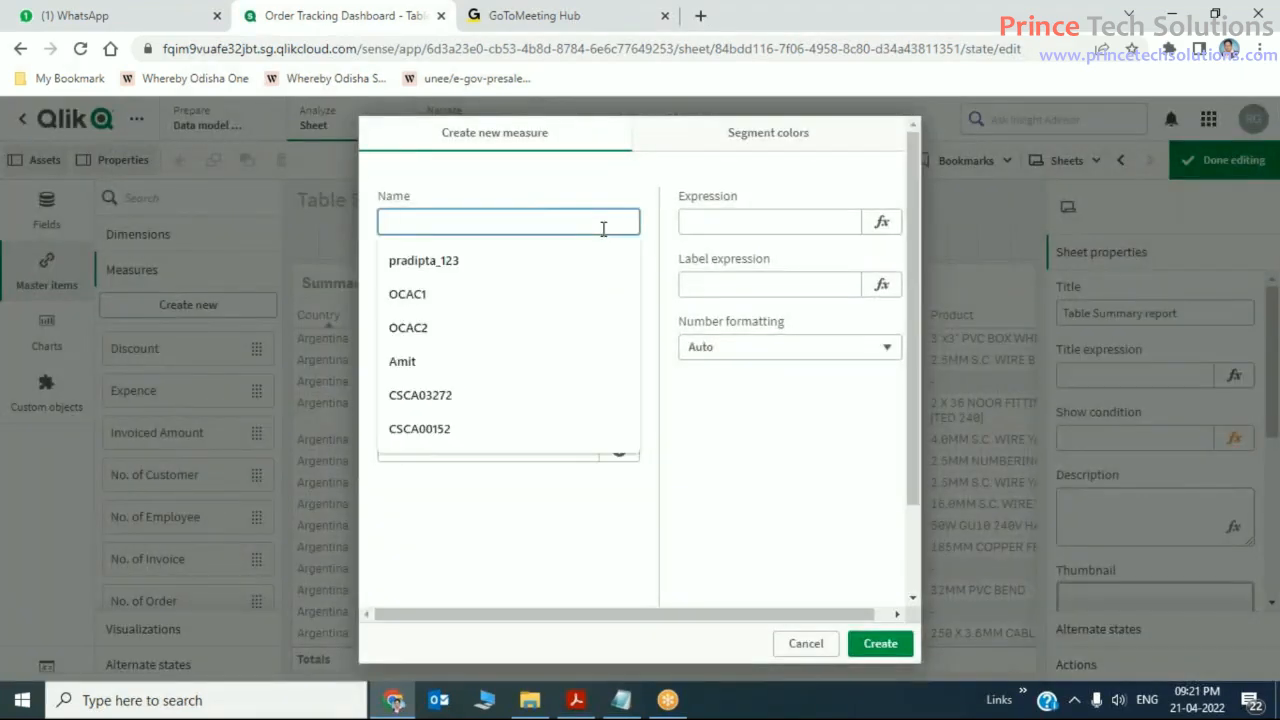
pyautogui.write('Order Price (Incl. TAX')
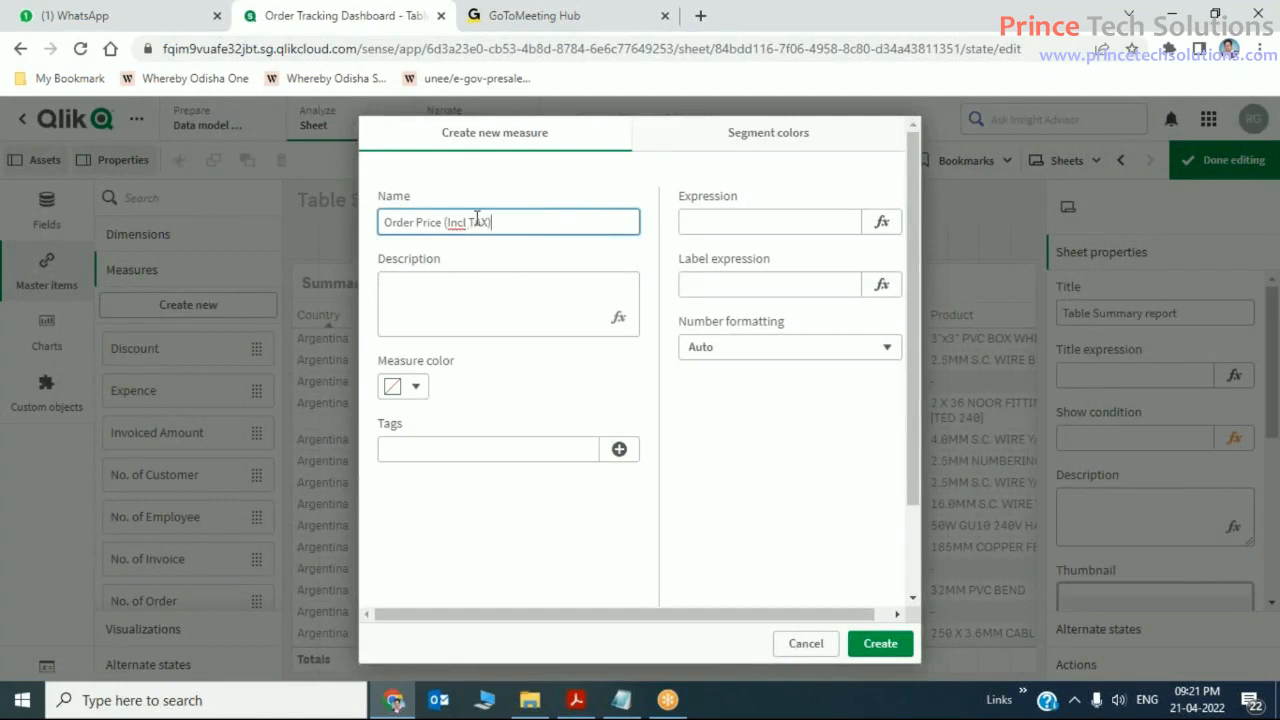
pyautogui.write('.')
# - Open the measure's expression editor and enter =sum(ordd.o) as a first draft
pyautogui.click(878, 231)
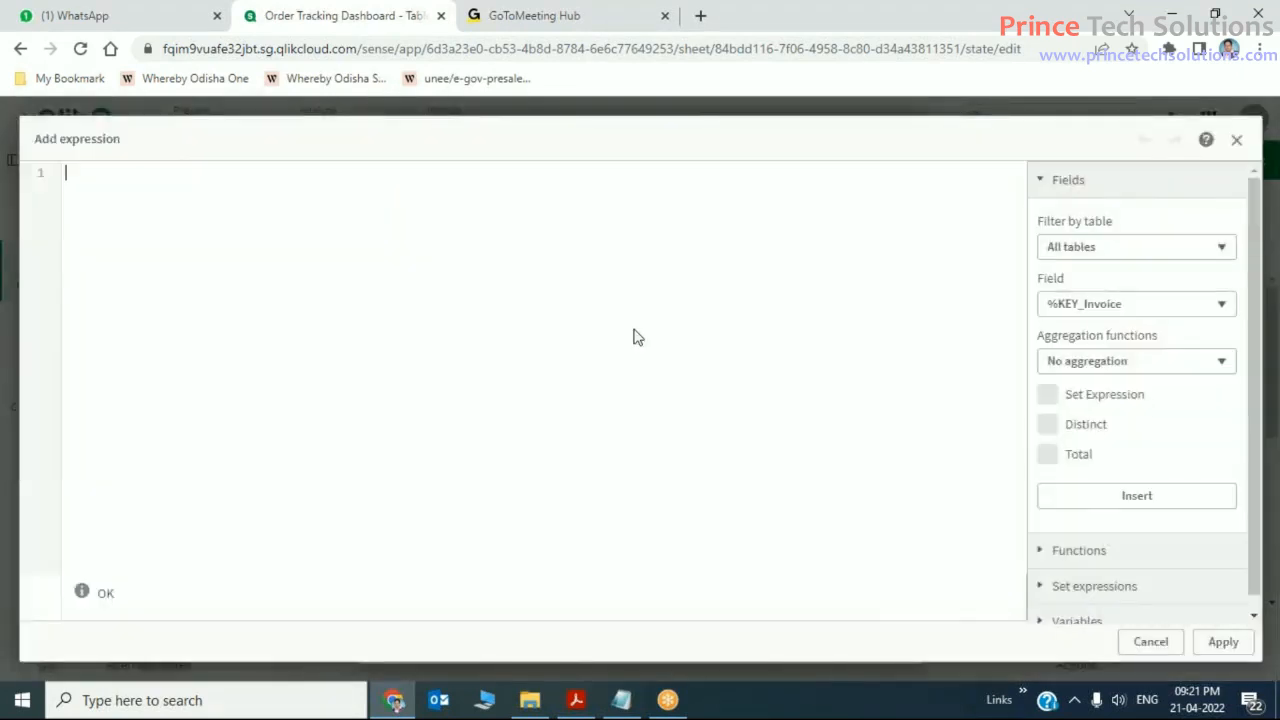
pyautogui.write('sum')
pyautogui.write('(or')
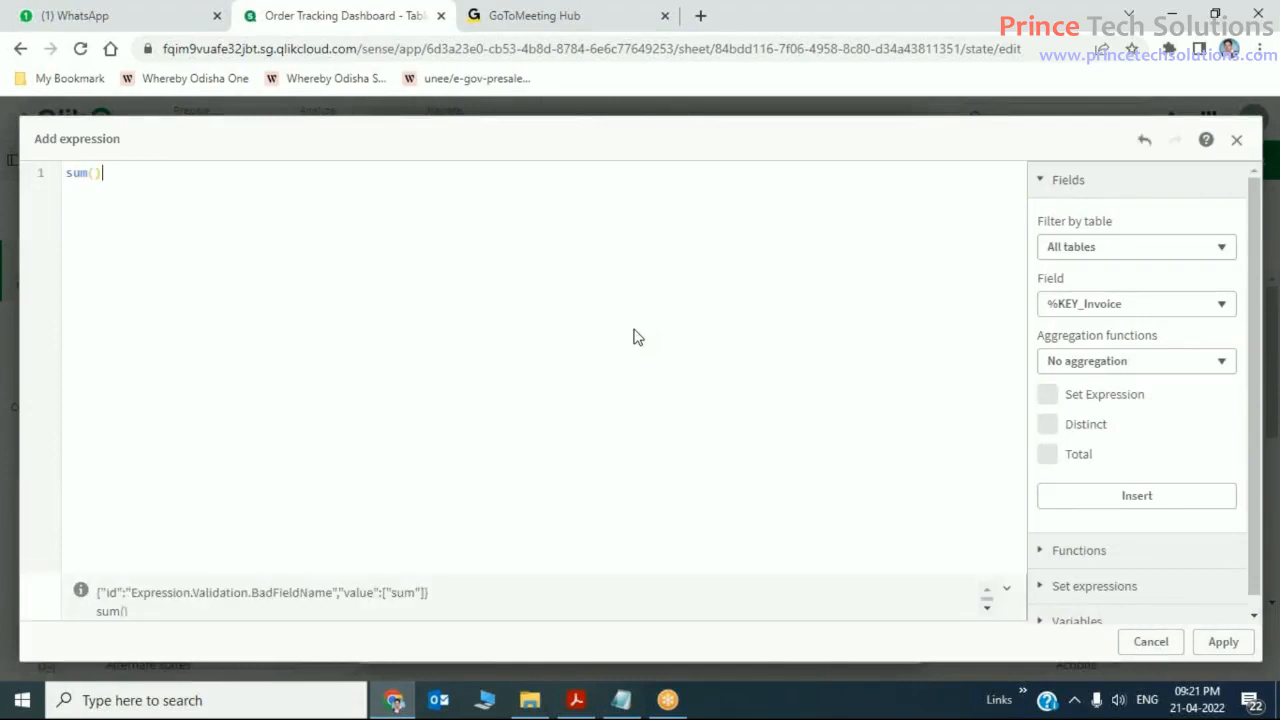
pyautogui.write('dd.o')
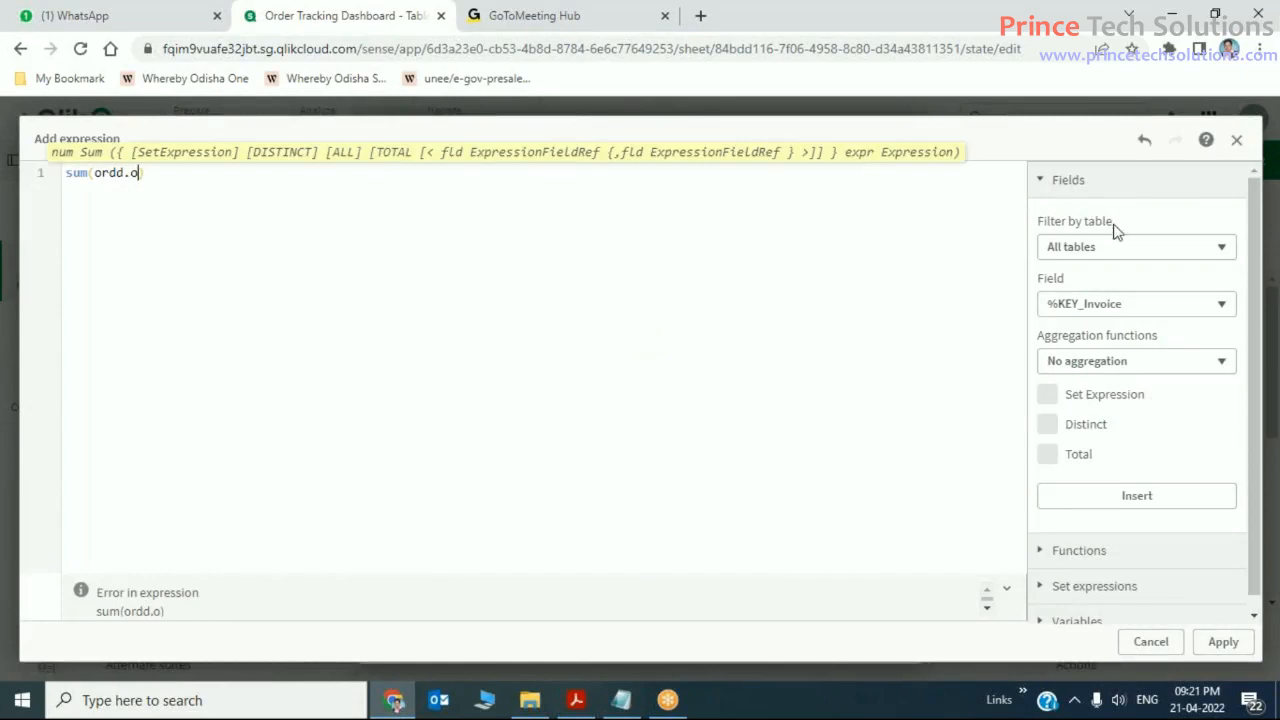
pyautogui.press('Home')
pyautogui.write('=')
# - Replace the field reference inside the sum function with the uppercase table prefix ORDD
pyautogui.press('End')
pyautogui.press('BackSpace')
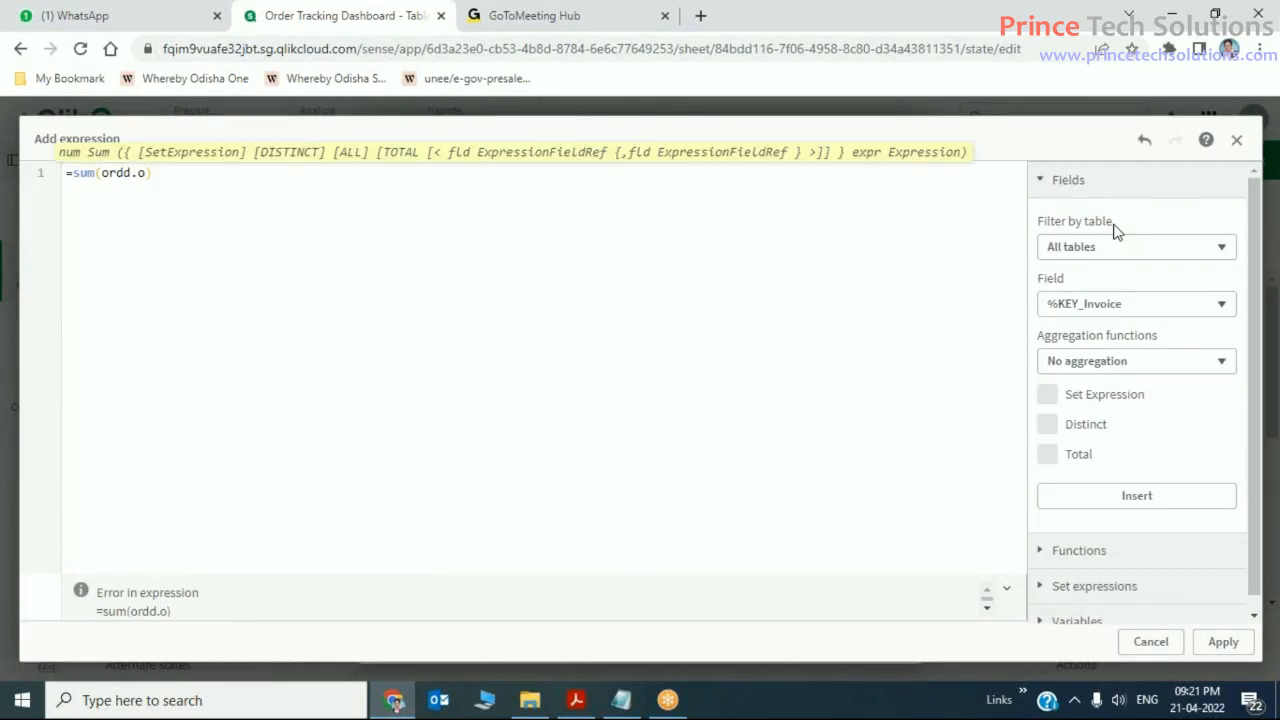
pyautogui.press('BackSpace')
pyautogui.press('BackSpace')
pyautogui.press('BackSpace')
pyautogui.press('BackSpace')
pyautogui.press('BackSpace')
pyautogui.write('ORDD')
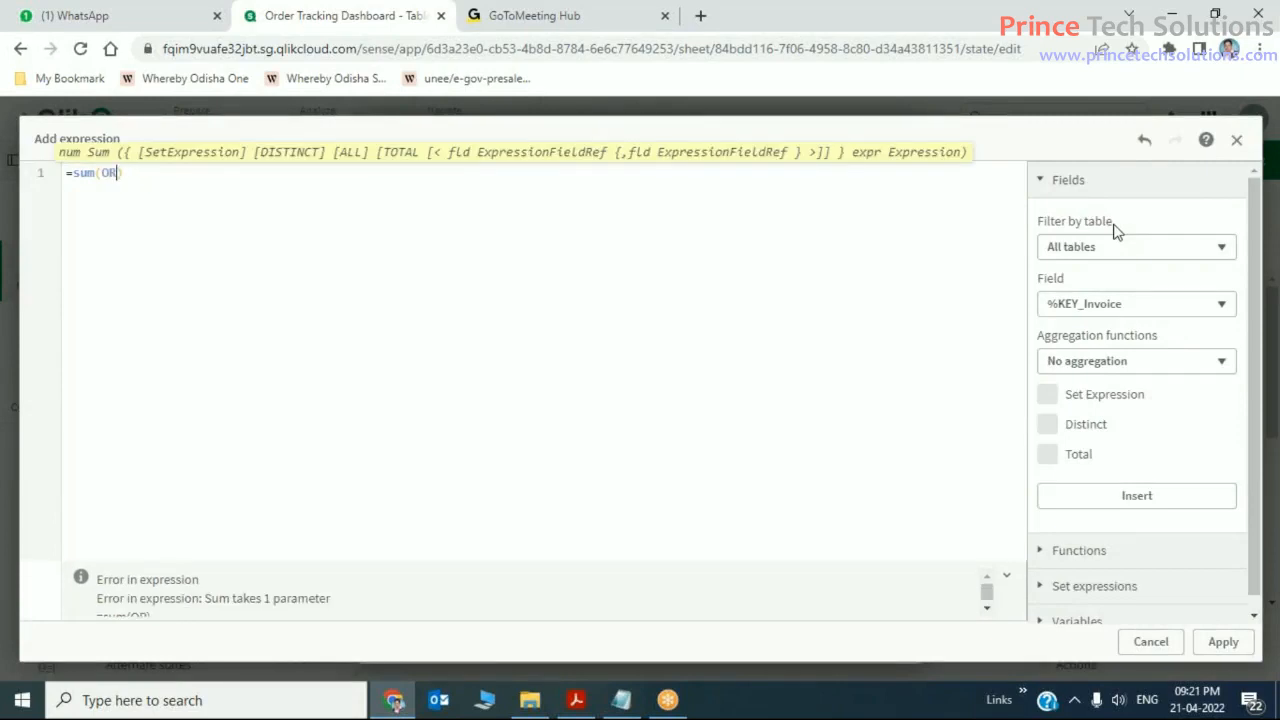
pyautogui.write('.')
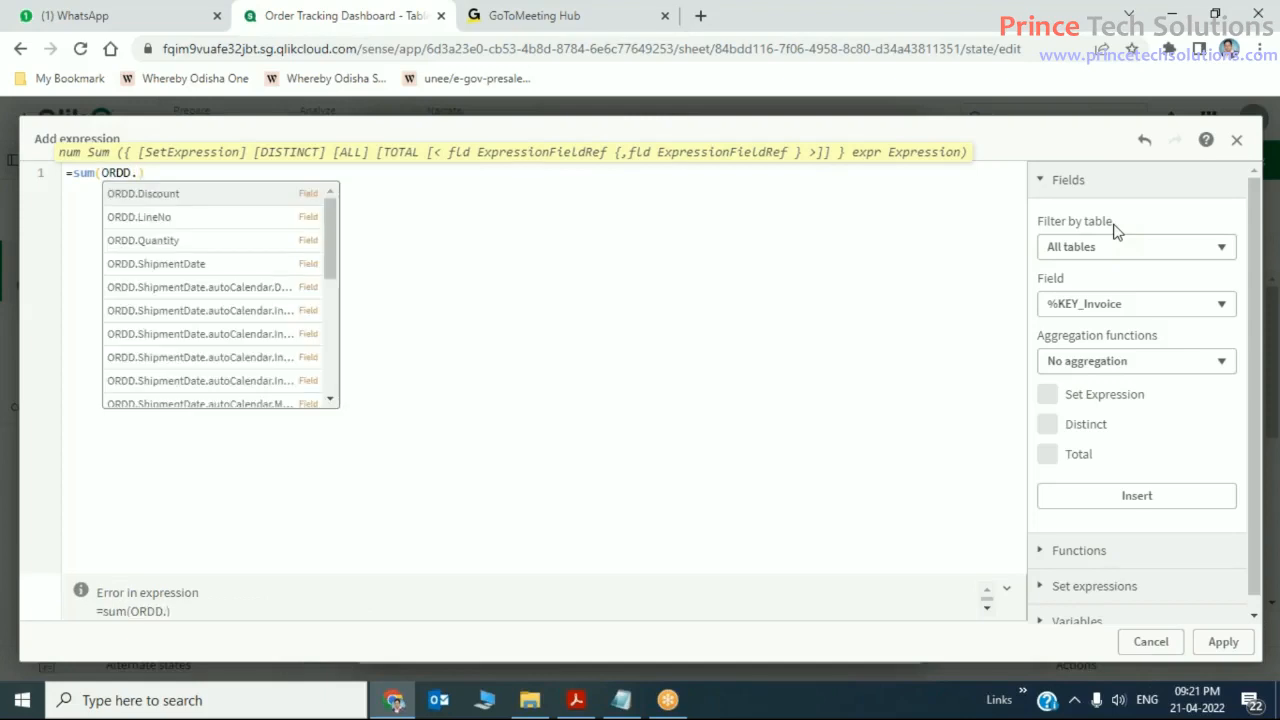
pyautogui.write('o')
pyautogui.press('BackSpace')
pyautogui.write('O')
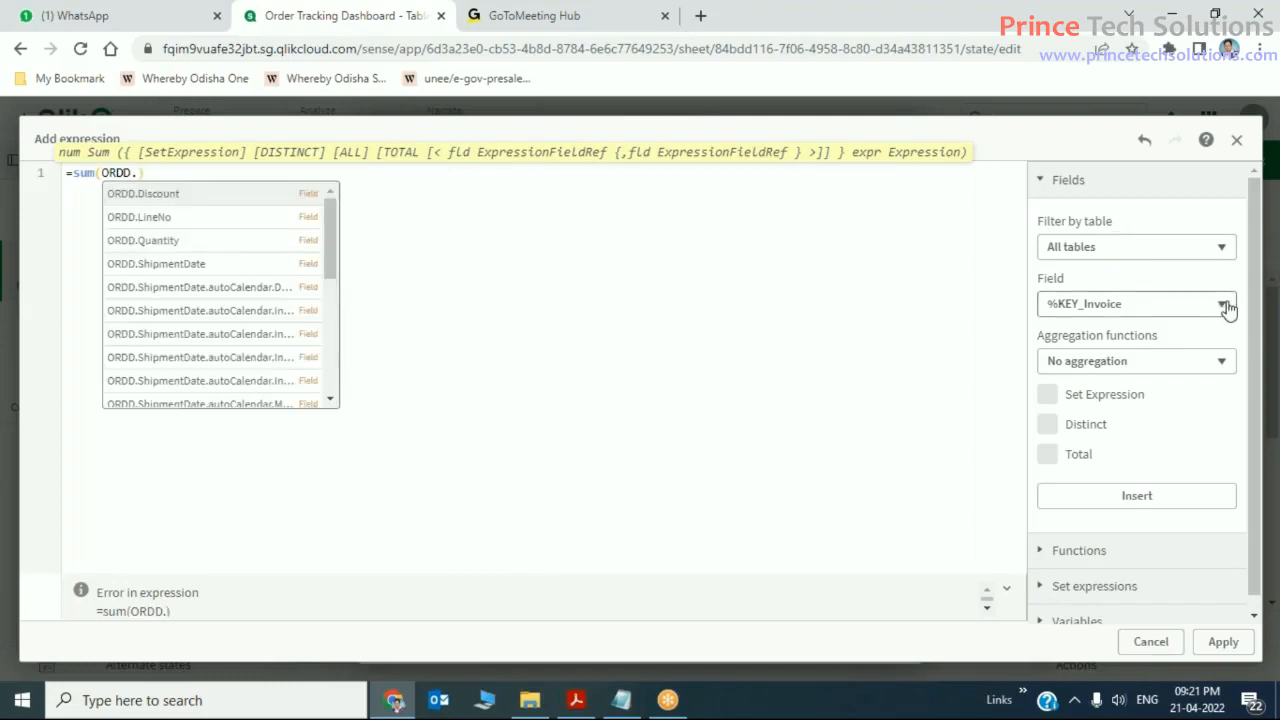
# - Filter the expression editor's fields by the ORDD table and examine the available field names
pyautogui.click(1214, 248)
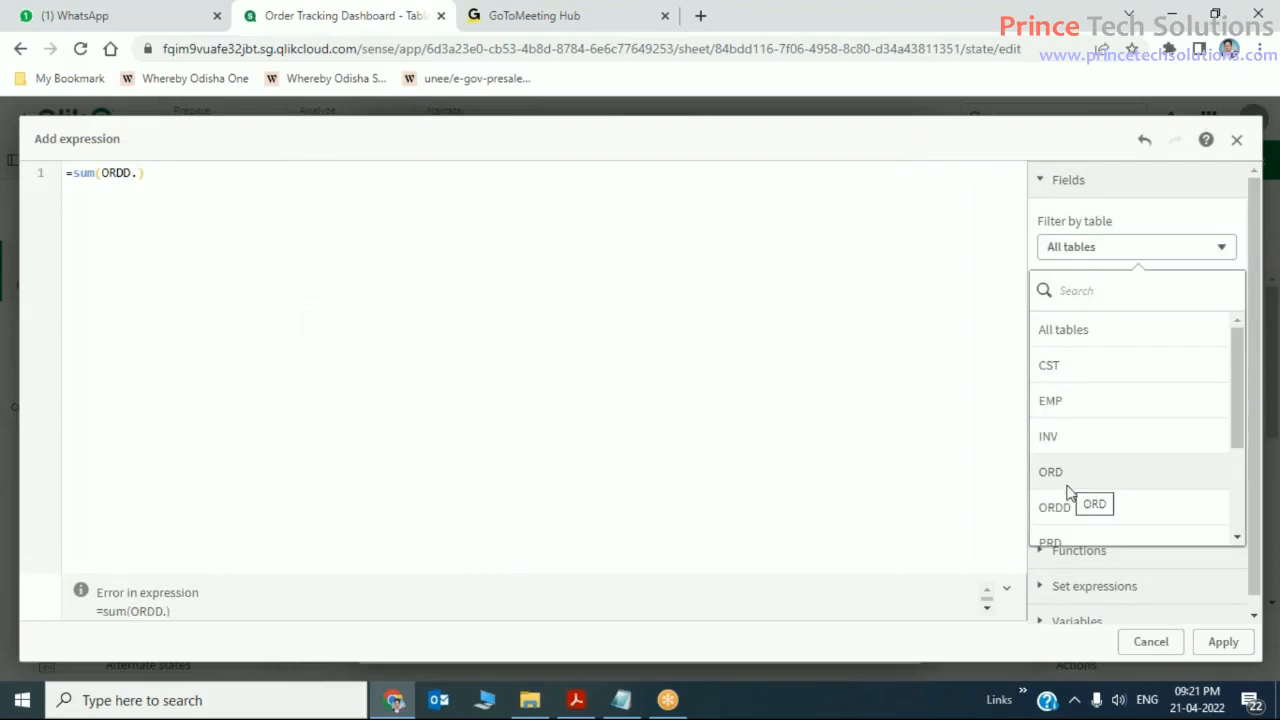
pyautogui.click(1062, 506)
pyautogui.click(1225, 310)
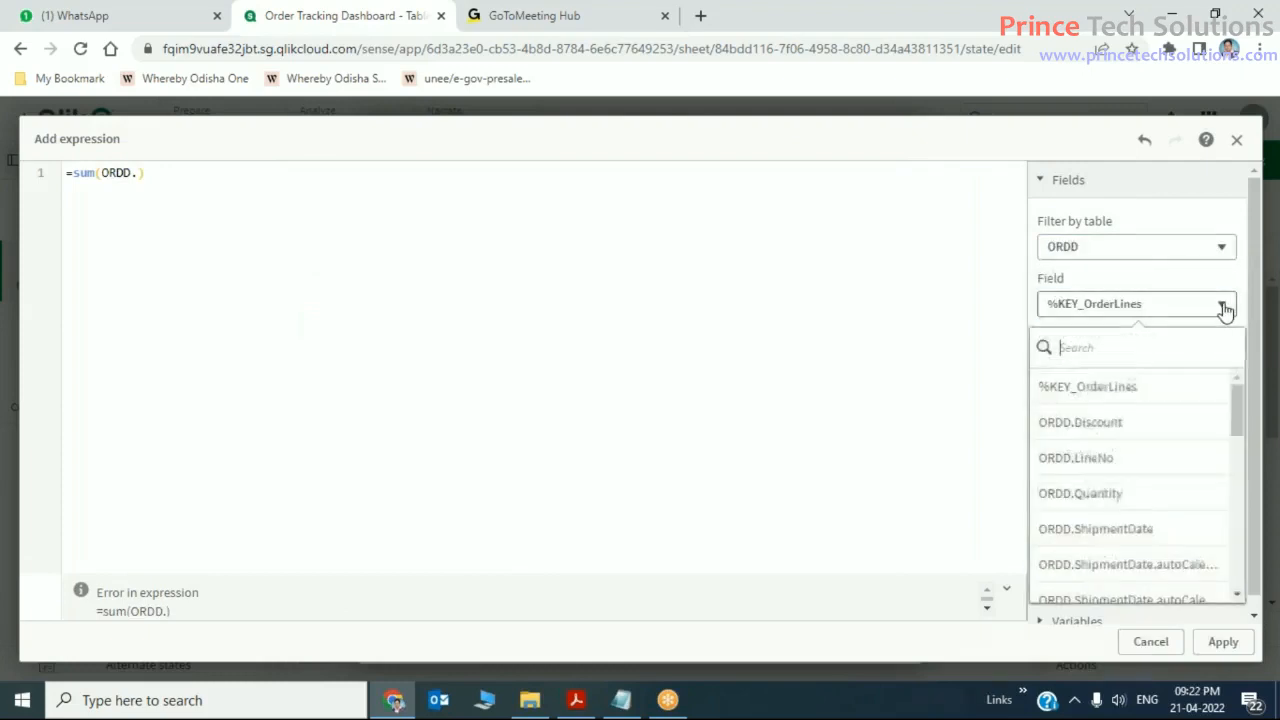
pyautogui.moveTo(1238, 425); pyautogui.dragTo(1238, 585)
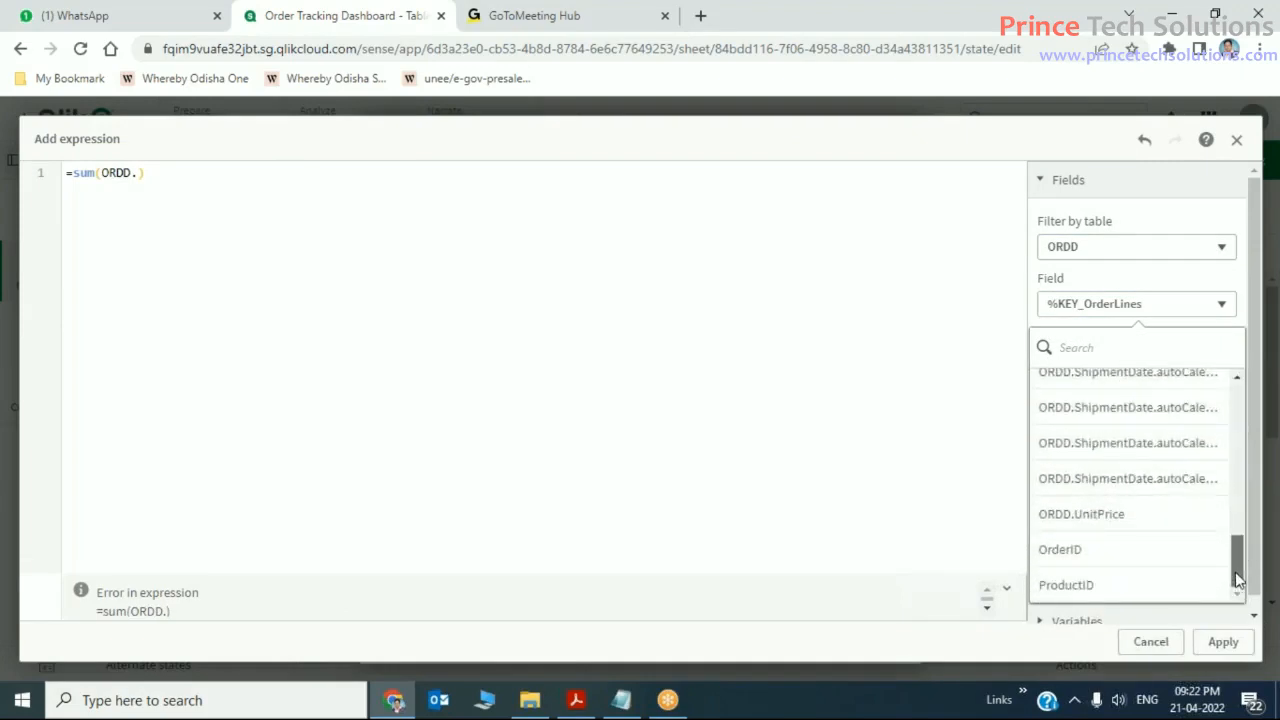
pyautogui.moveTo(1238, 570)
pyautogui.mouseDown()
pyautogui.moveTo(1238, 404)
pyautogui.moveTo(1237, 590)
pyautogui.mouseUp()
pyautogui.click(147, 173)
pyautogui.press('BackSpace')
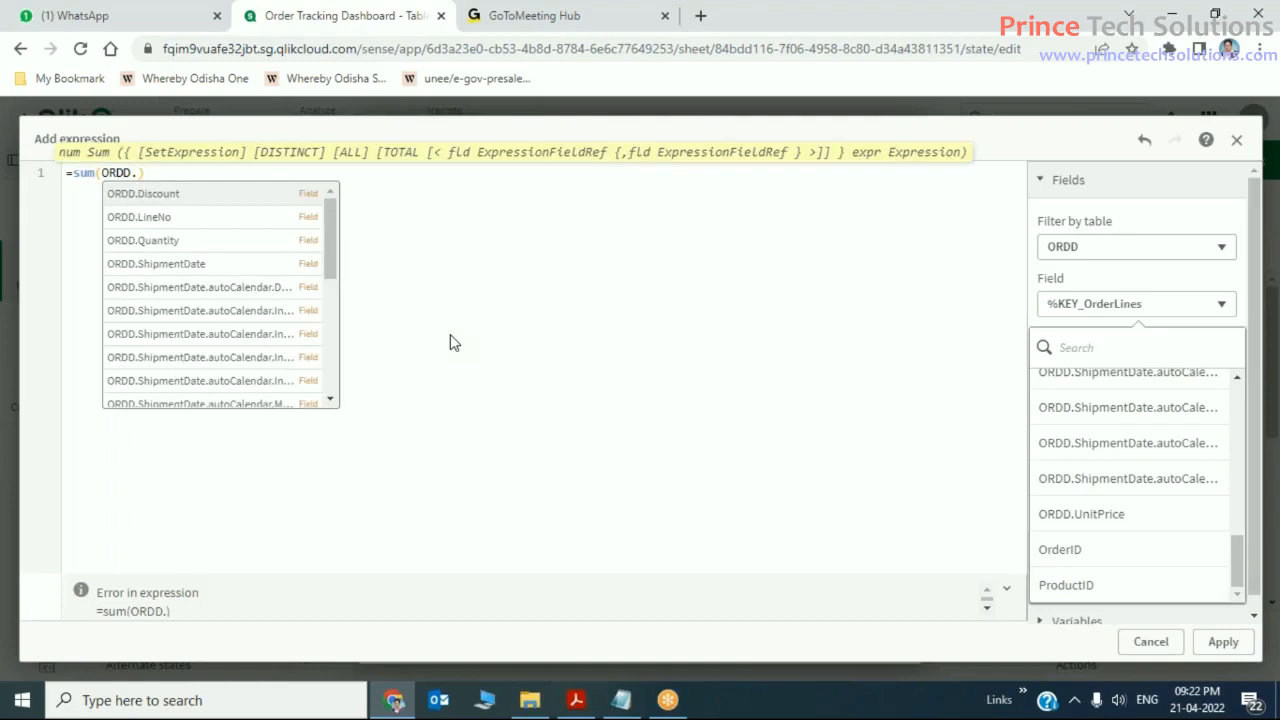
pyautogui.click(1239, 563)
pyautogui.moveTo(1239, 563); pyautogui.dragTo(1243, 573)
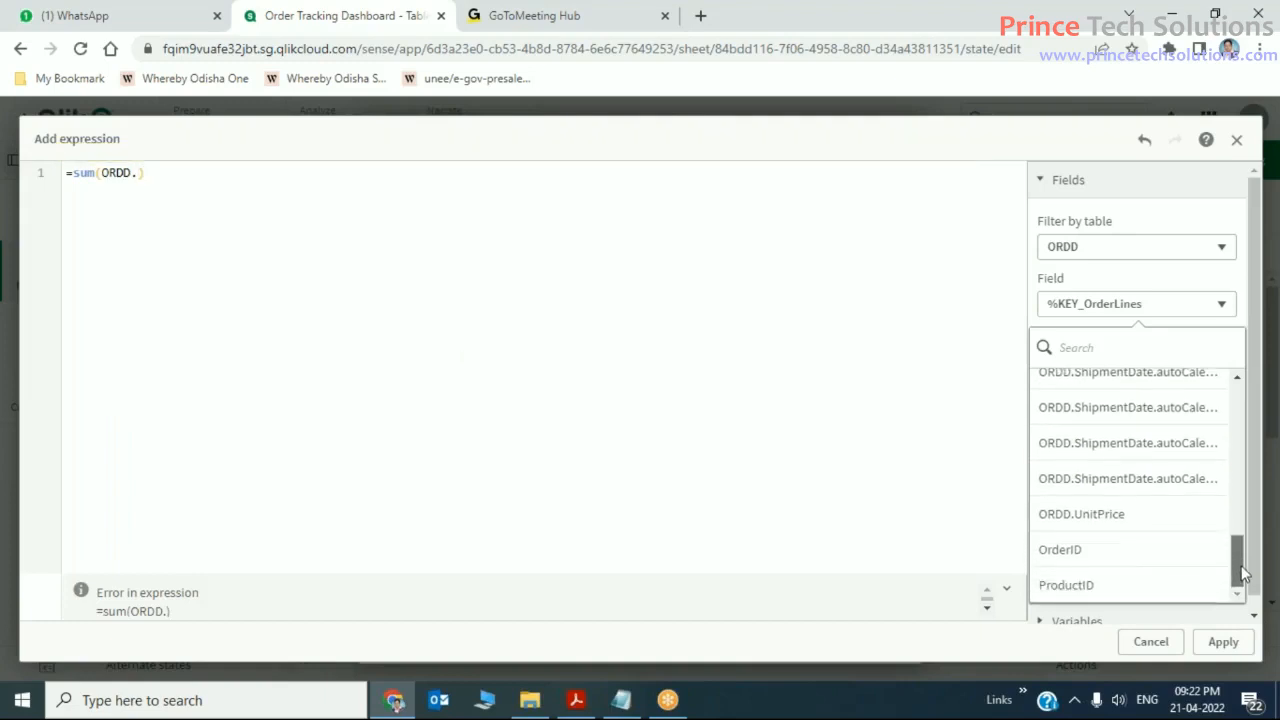
# - Complete the field reference inside the sum function as [ORDD.Quantity]
pyautogui.click(142, 174)
pyautogui.hotkey('ctrl', 'space')
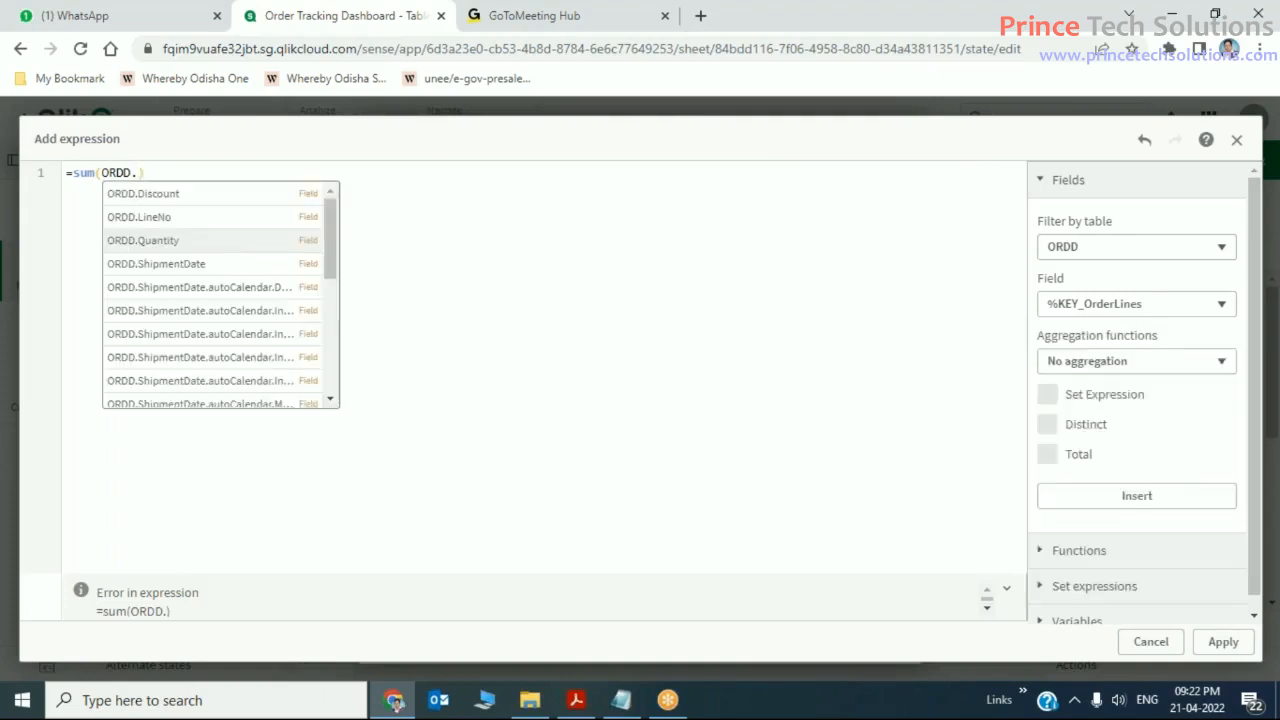
pyautogui.write('Q')
pyautogui.press('Escape')
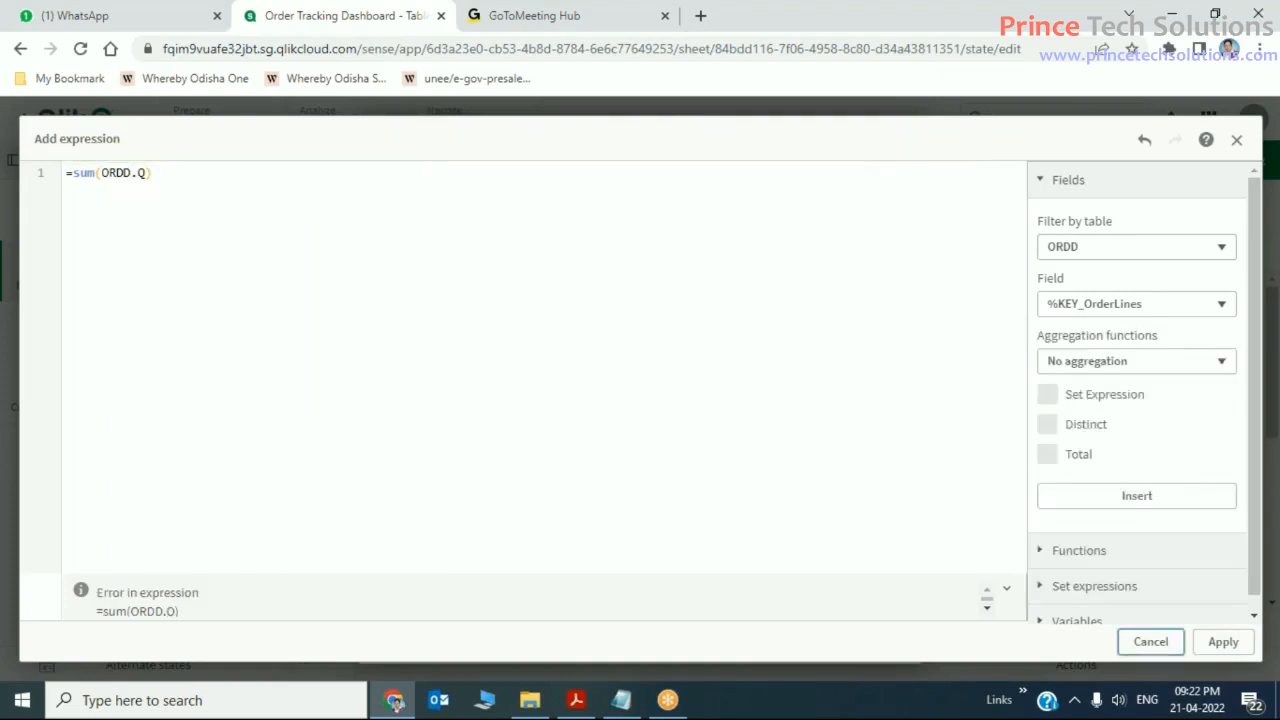
pyautogui.write('u')
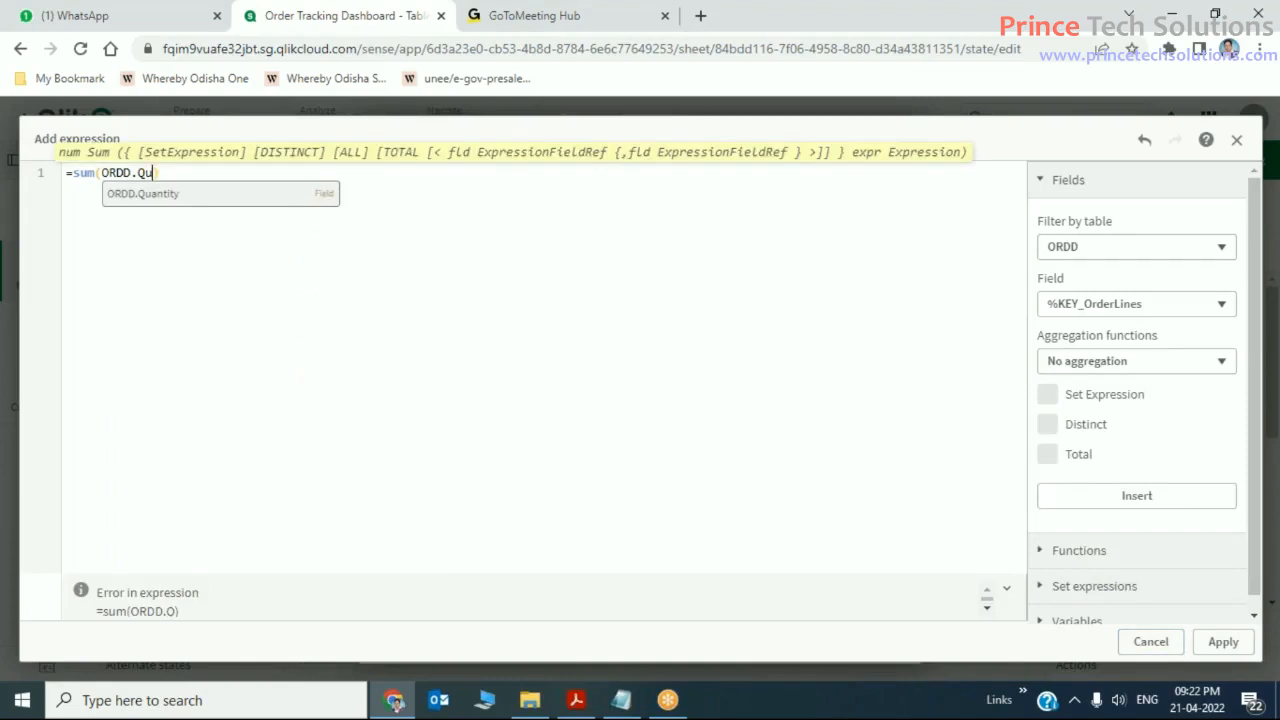
pyautogui.click(196, 195)
# - Multiply the quantity by [ORDD.UnitPrice] inside the sum, giving =sum([ORDD.Quantity]*[ORDD.UnitPrice])
pyautogui.write('*')
pyautogui.write('Unit')
pyautogui.press('BackSpace')
pyautogui.press('BackSpace')
pyautogui.press('BackSpace')
pyautogui.press('BackSpace')
pyautogui.write('Ordd.u')
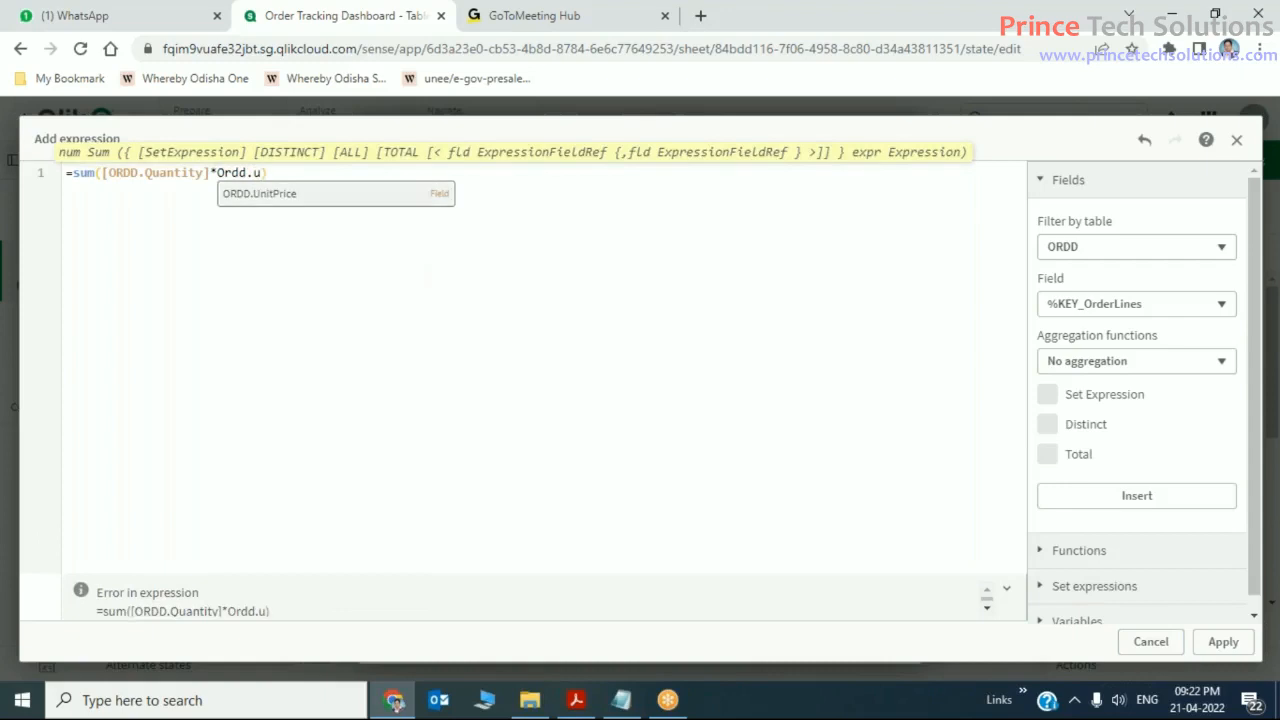
pyautogui.press('Return')
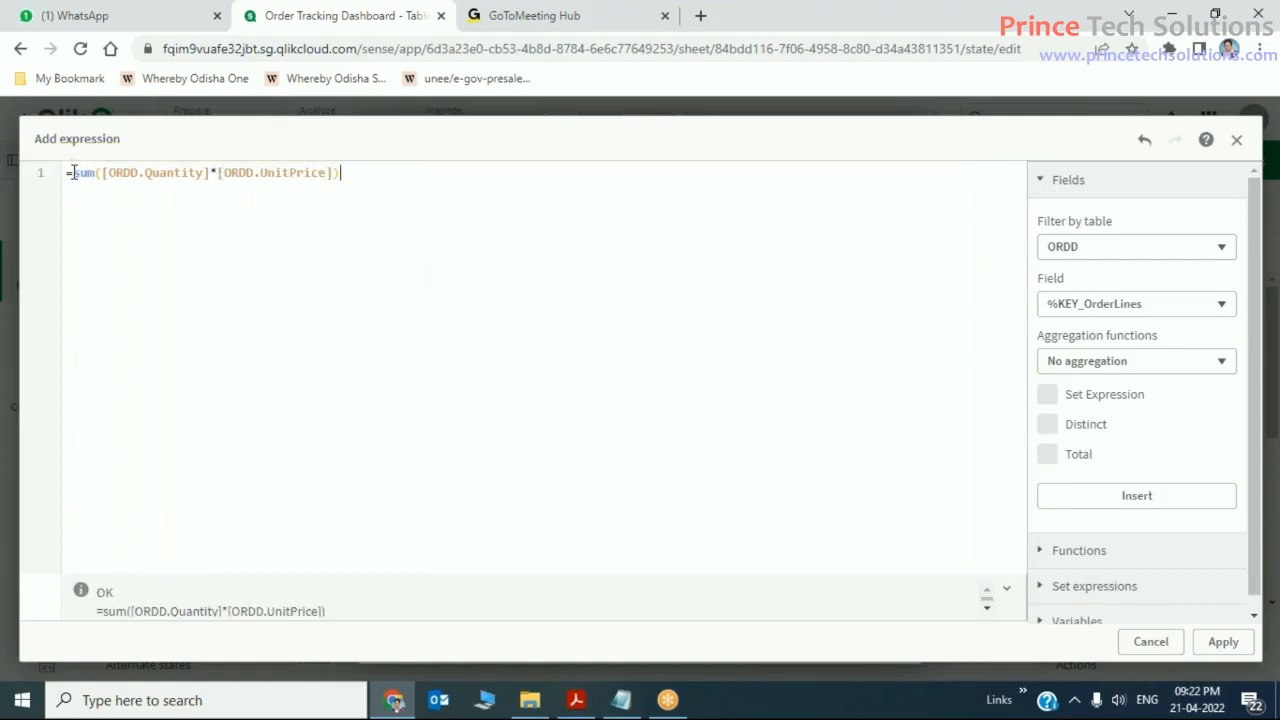
# - Append the tax part to the expression by reusing the sum: +(sum([ORDD.Quantity]*[ORDD.UnitPrice])*15/100)
pyautogui.moveTo(73, 173); pyautogui.dragTo(134, 203)
pyautogui.hotkey('ctrl', 'c')
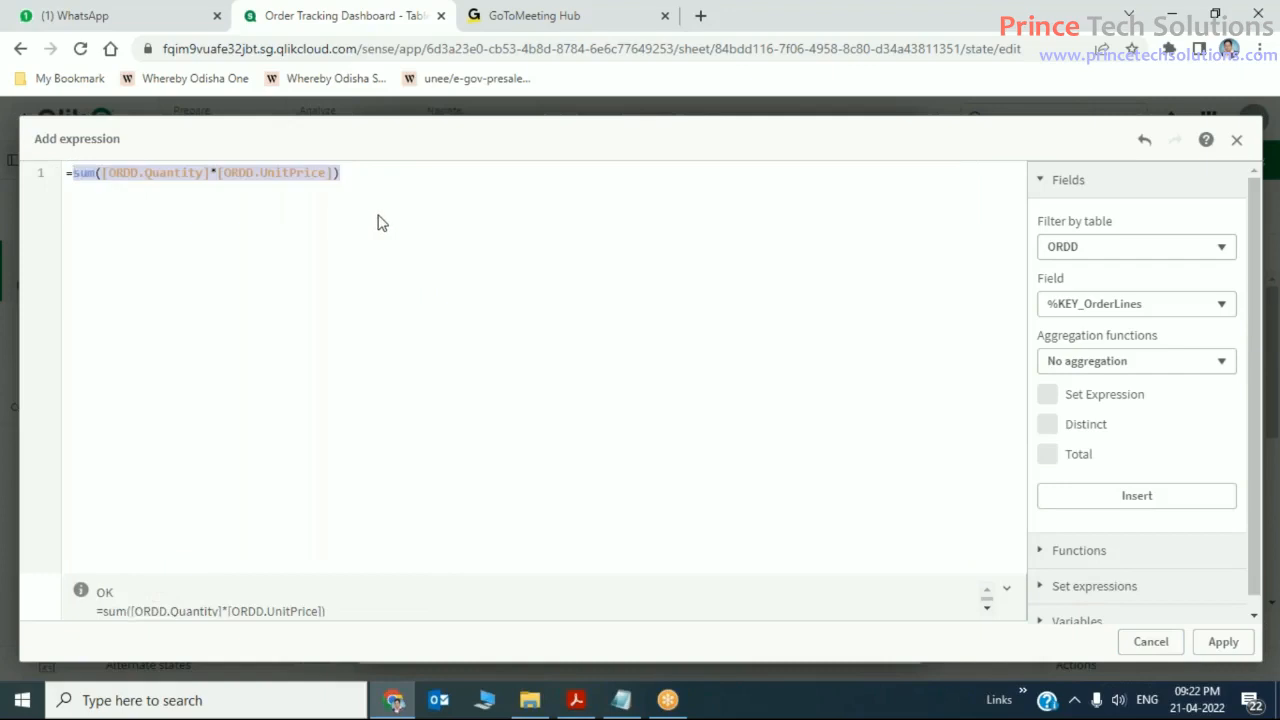
pyautogui.click(385, 174)
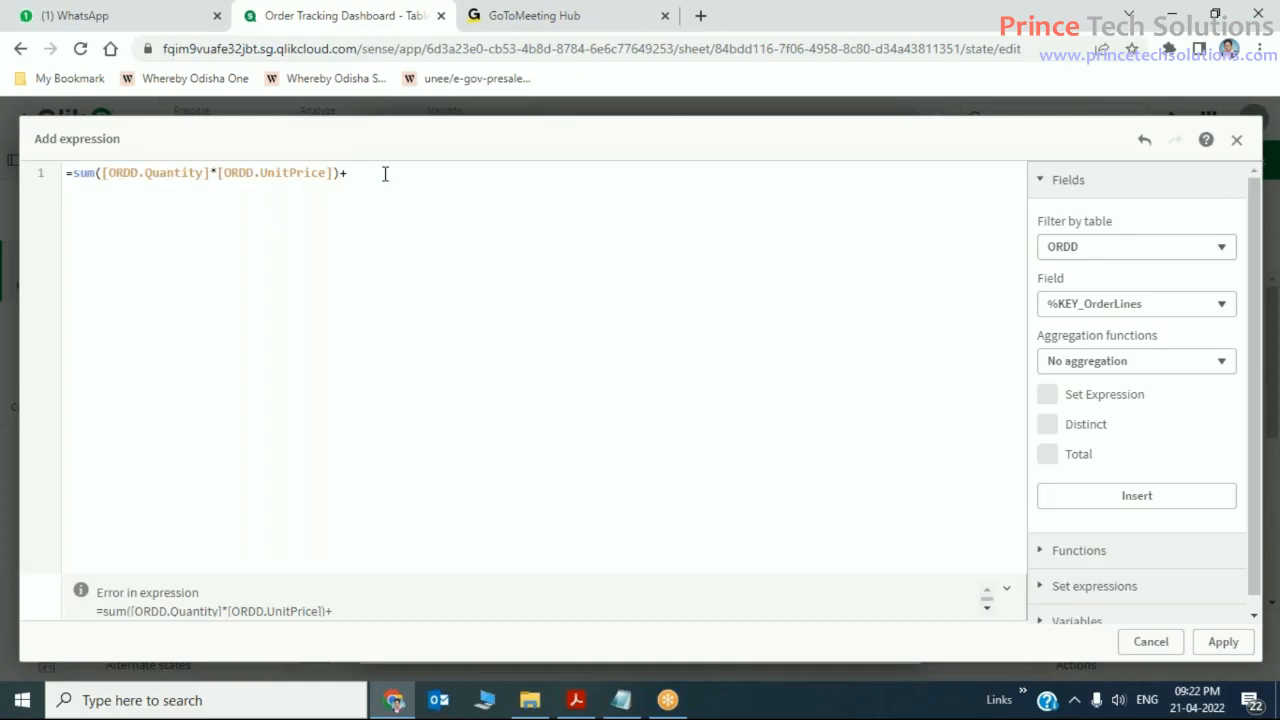
pyautogui.hotkey('ctrl', 'v')
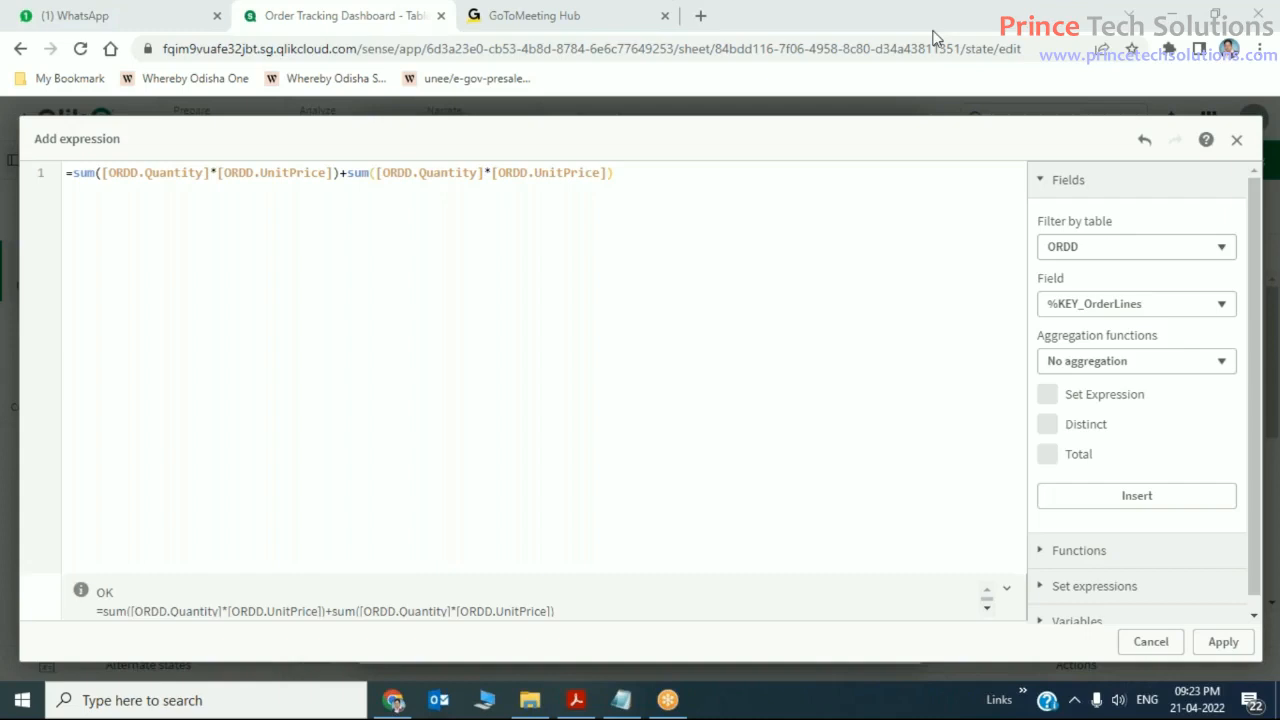
pyautogui.click(643, 178)
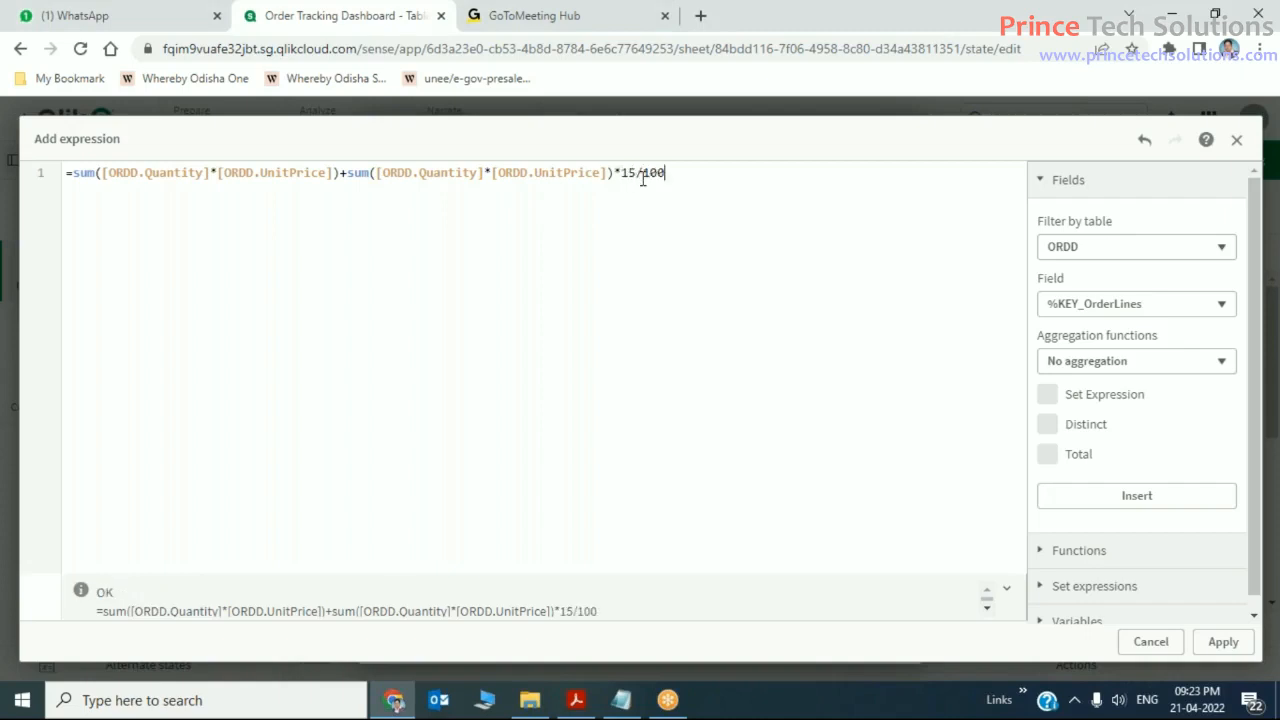
pyautogui.click(345, 172)
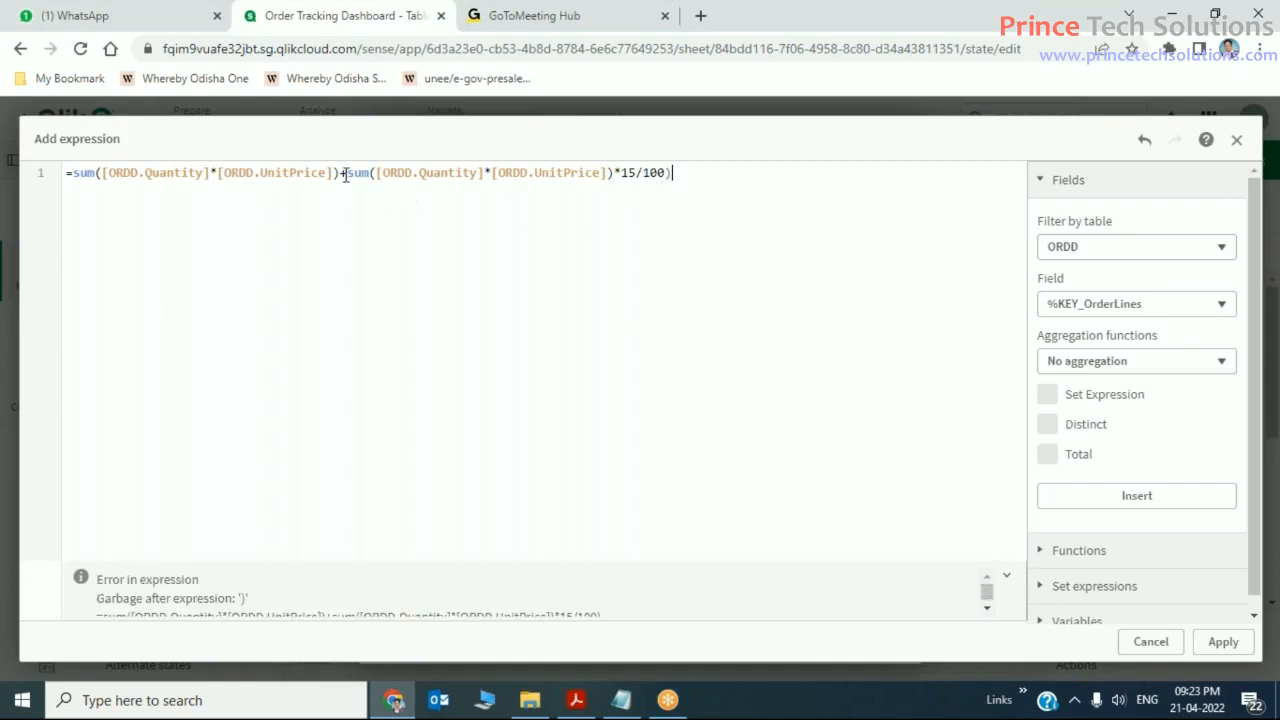
pyautogui.write('(')
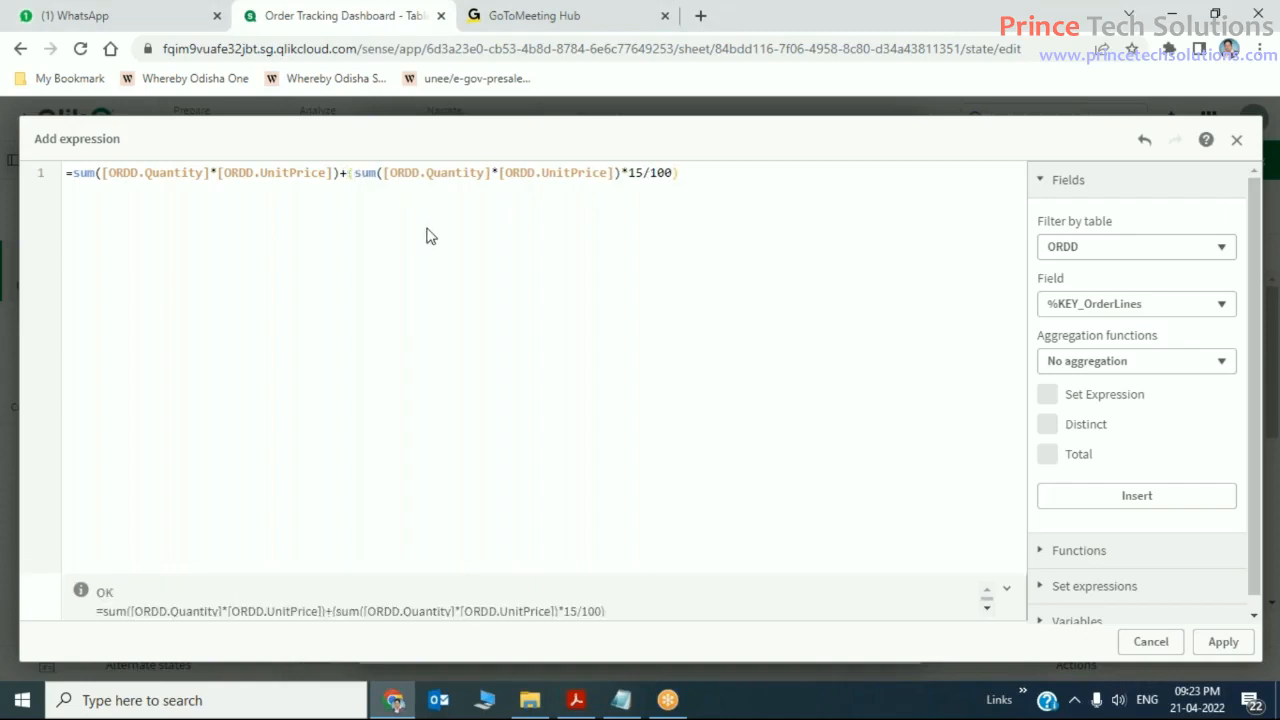
# - Review the base price sum and the bracketed 15/100 tax part of the expression
pyautogui.moveTo(342, 175); pyautogui.dragTo(78, 176)
pyautogui.click(327, 236)
pyautogui.moveTo(350, 176); pyautogui.dragTo(621, 177)
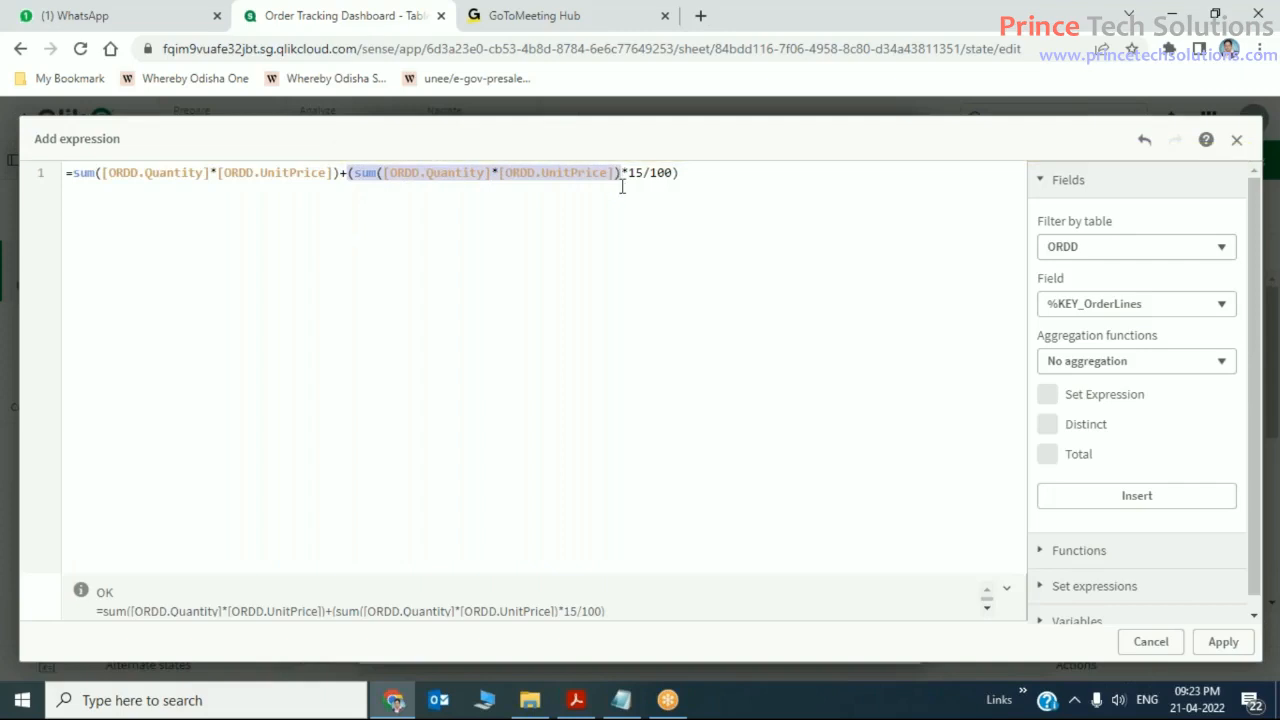
pyautogui.click(624, 173)
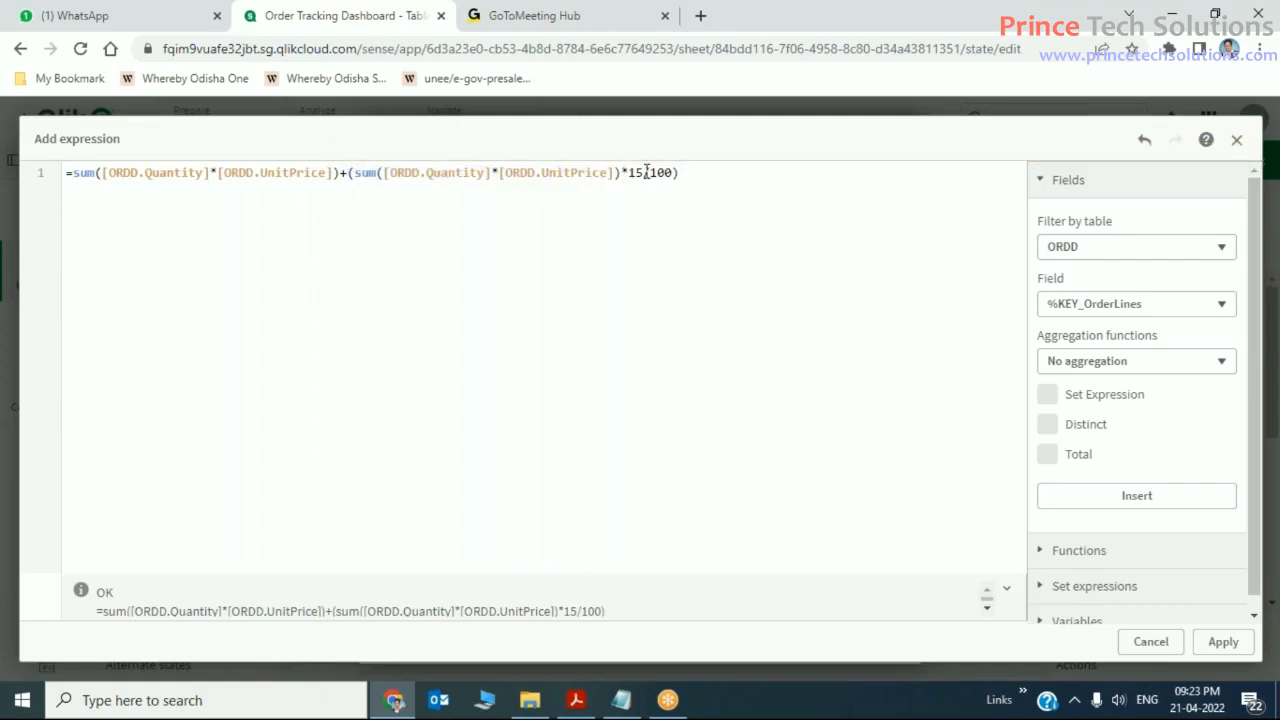
pyautogui.click(673, 173)
pyautogui.moveTo(353, 173); pyautogui.dragTo(669, 178)
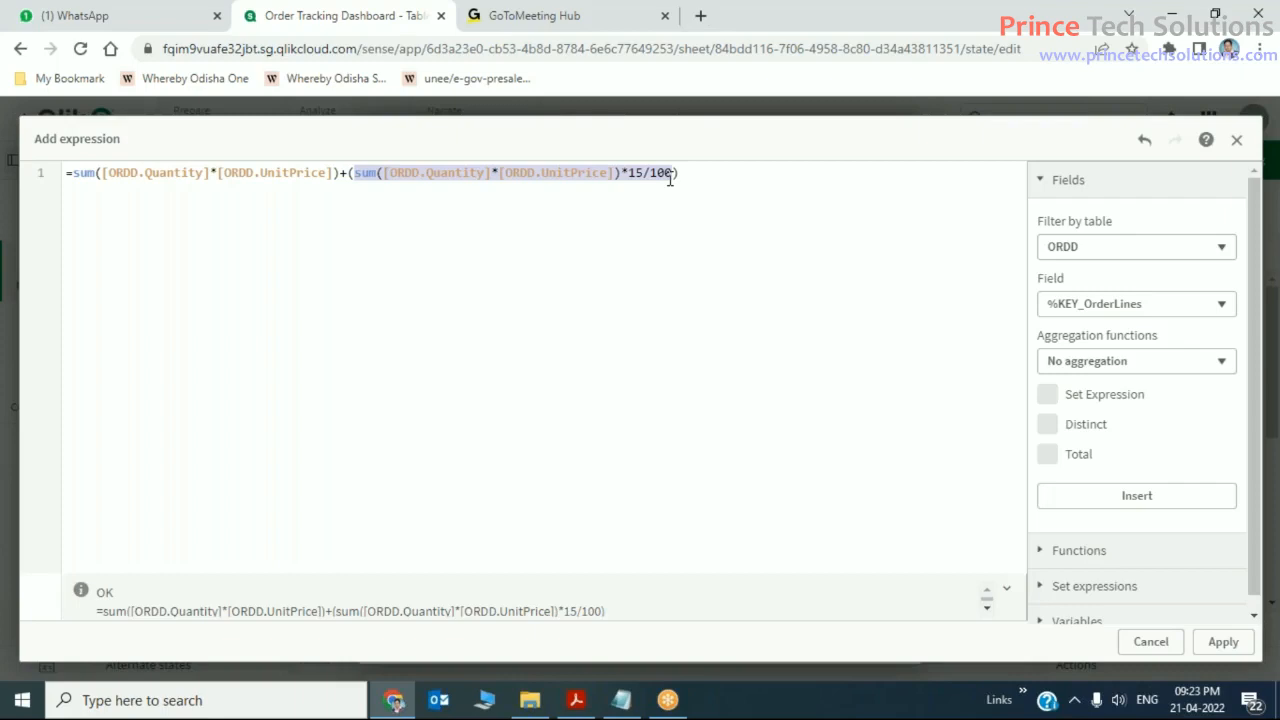
pyautogui.click(671, 178)
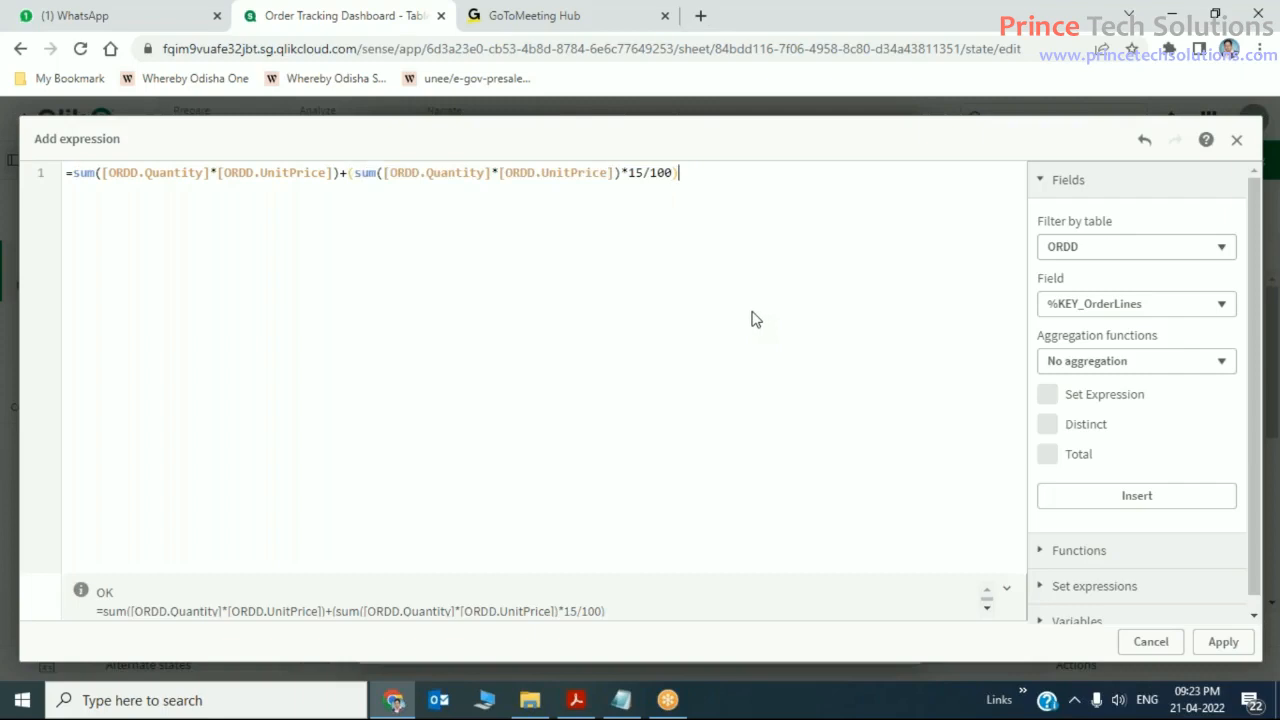
# - Apply the expression and create the Order Price (Incl. TAX) master measure
pyautogui.click(1230, 647)
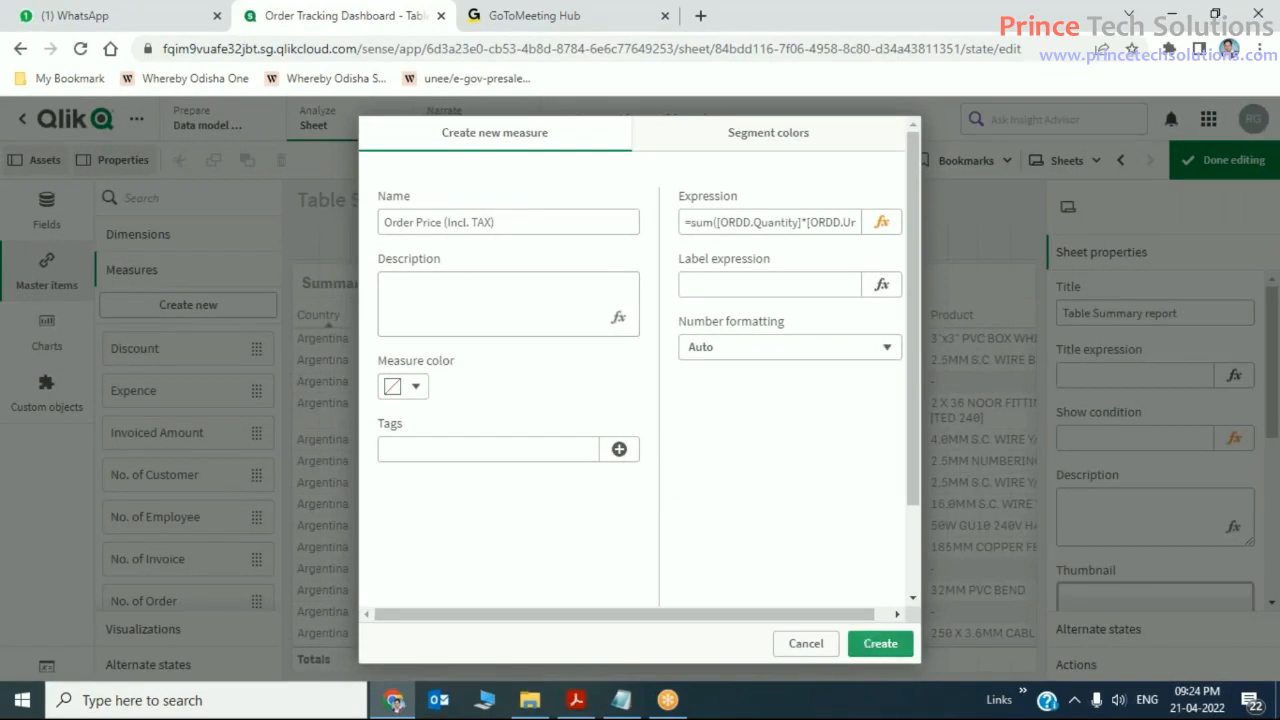
pyautogui.click(873, 645)
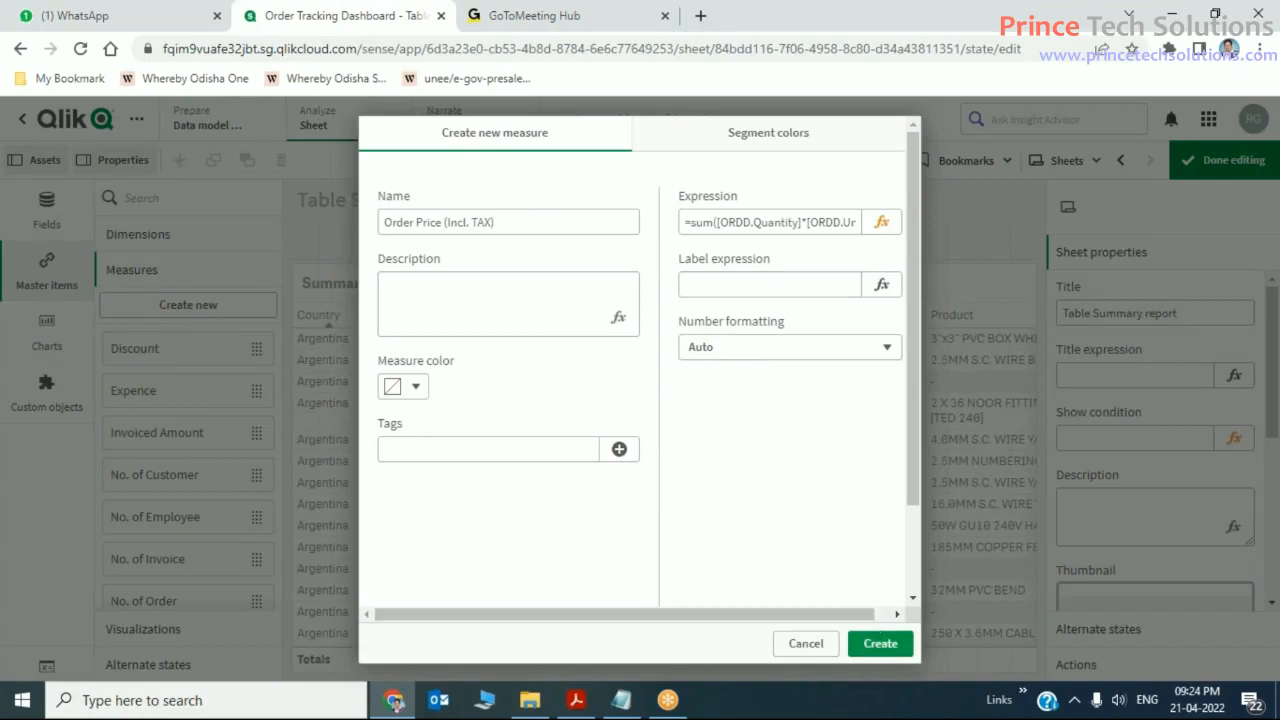
pyautogui.click(873, 645)
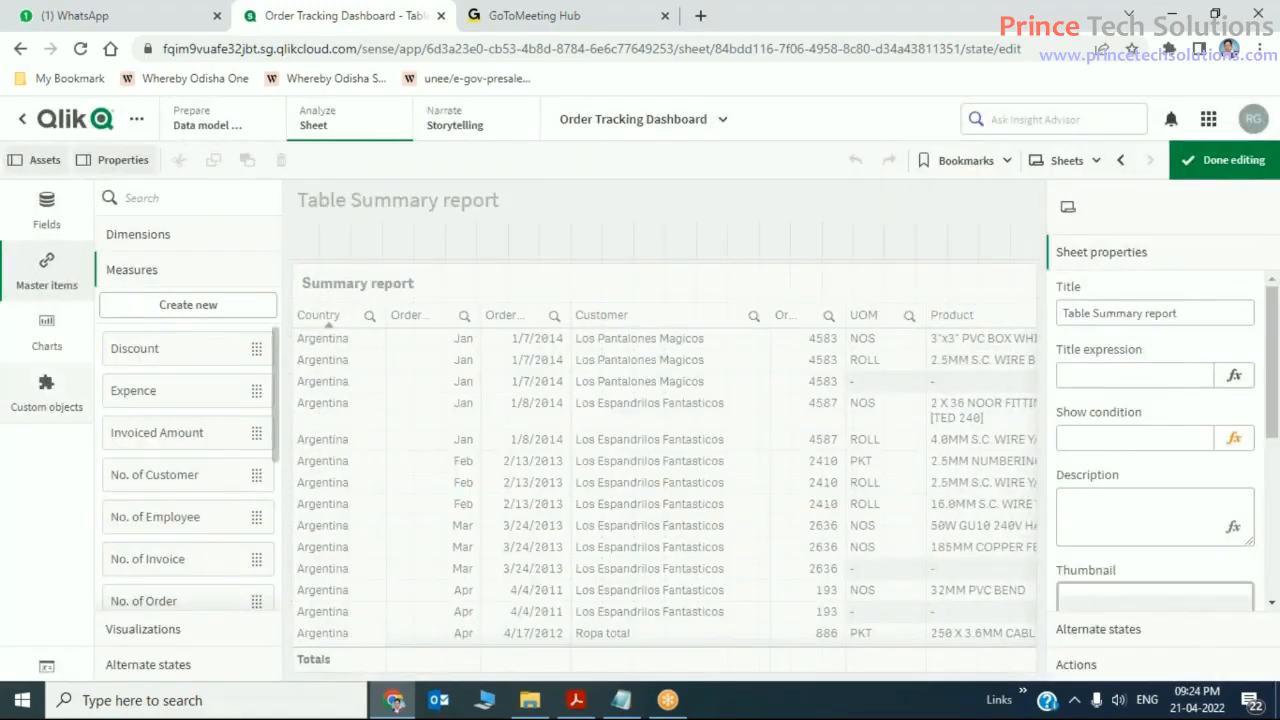
pyautogui.scroll(-2, 250, 429)
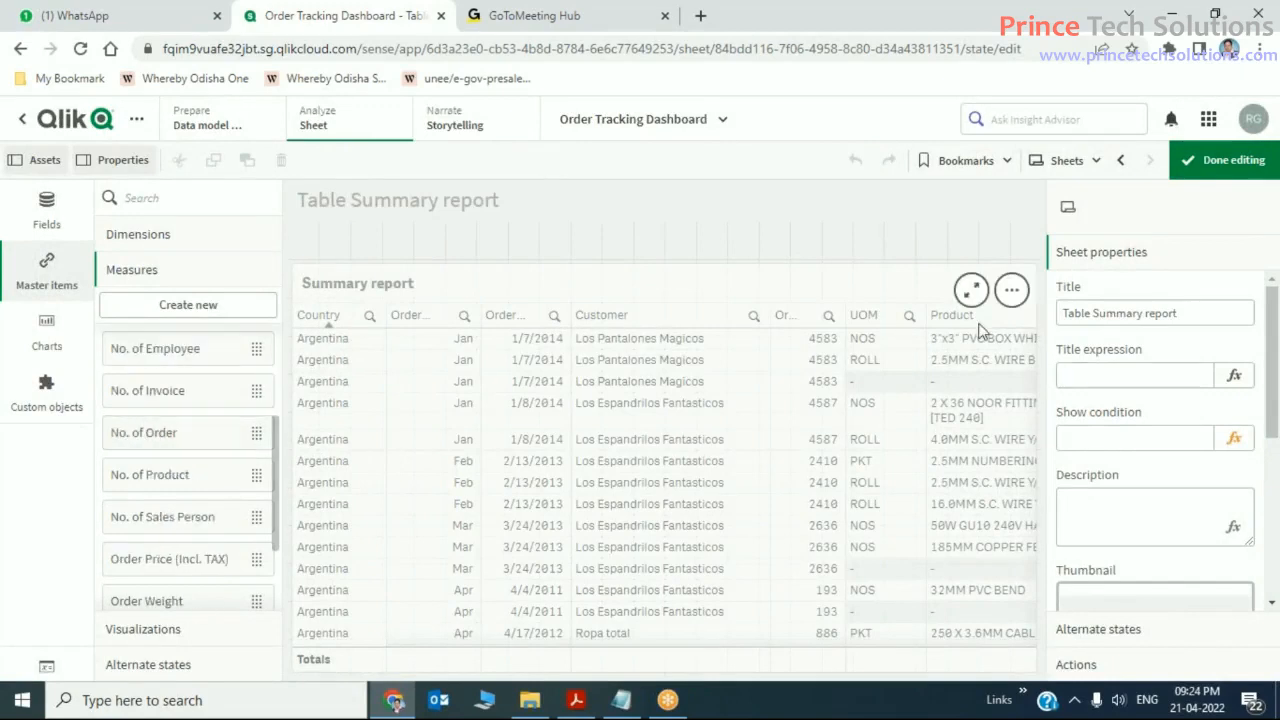
# - Select the Summary report table and start adding a measure column to it
pyautogui.click(751, 346)
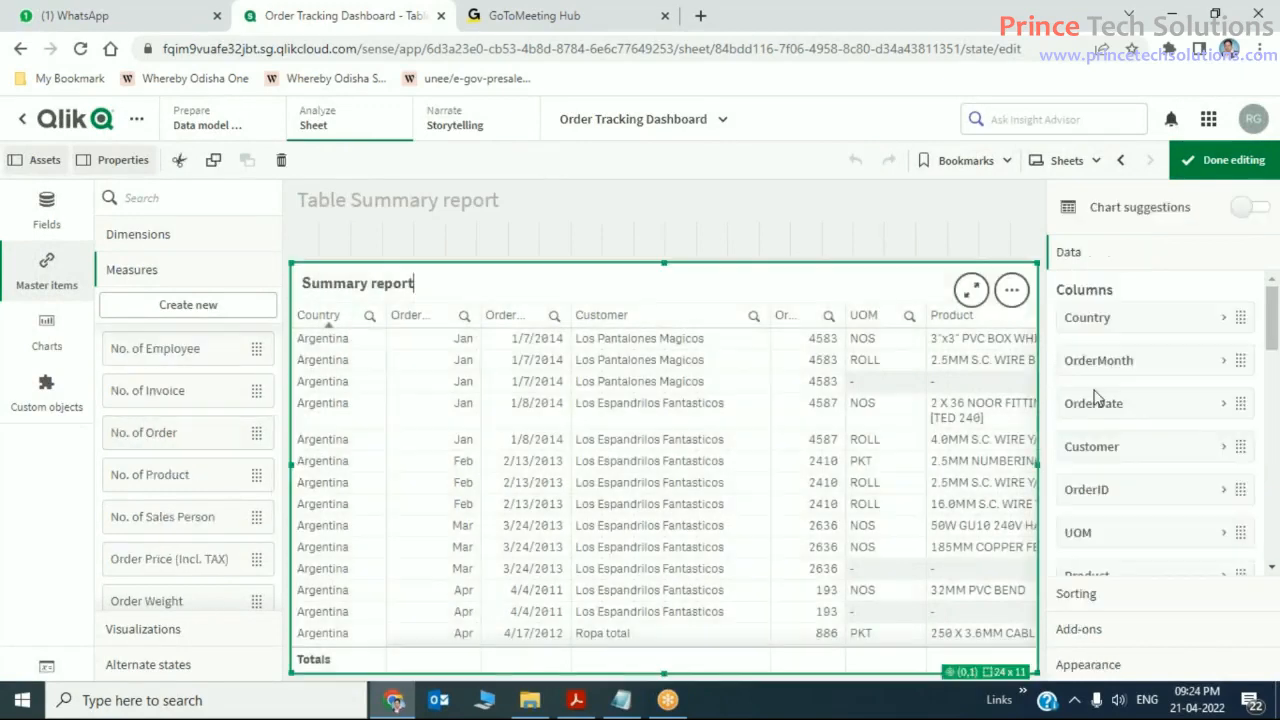
pyautogui.moveTo(1272, 320); pyautogui.dragTo(1273, 565)
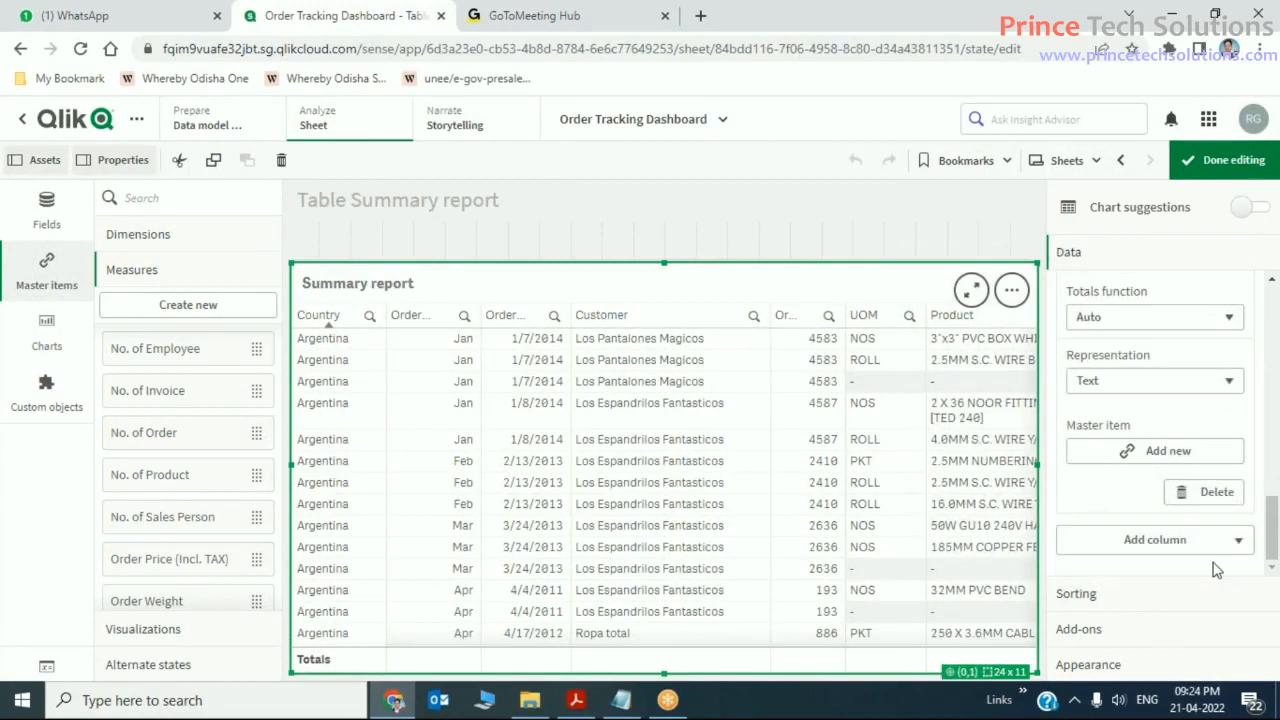
pyautogui.click(1172, 457)
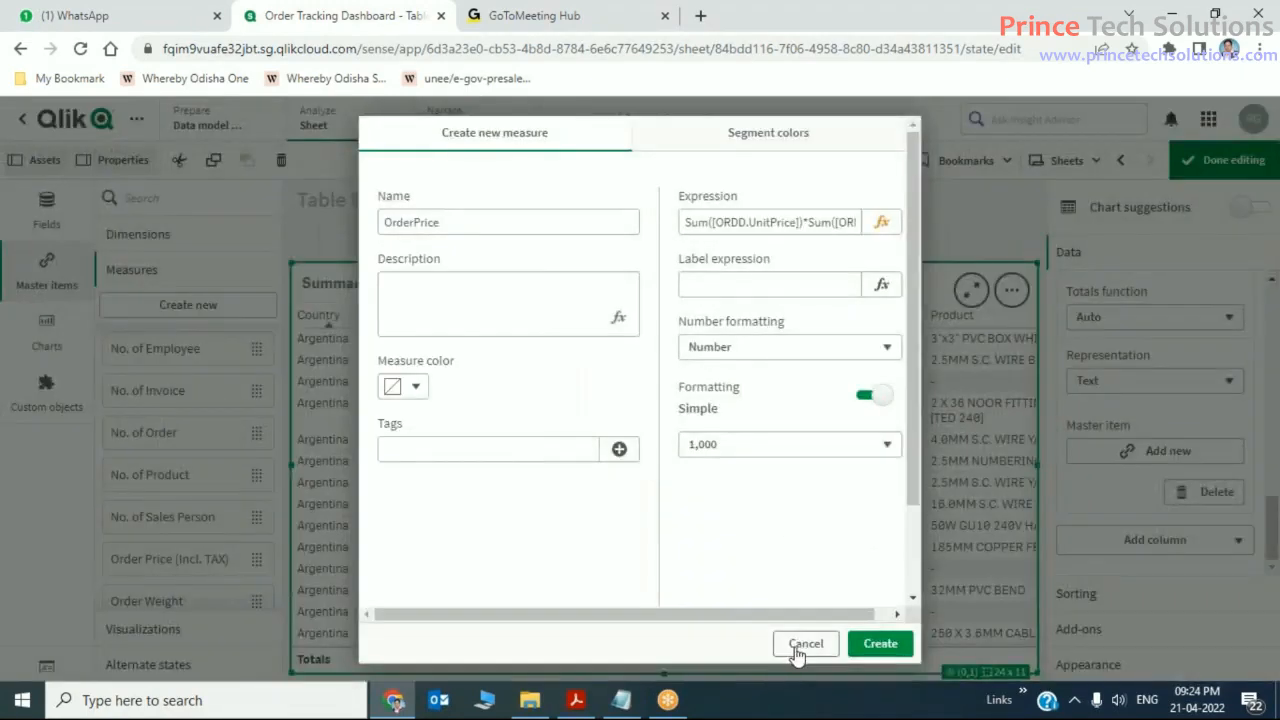
pyautogui.click(797, 648)
pyautogui.click(1205, 547)
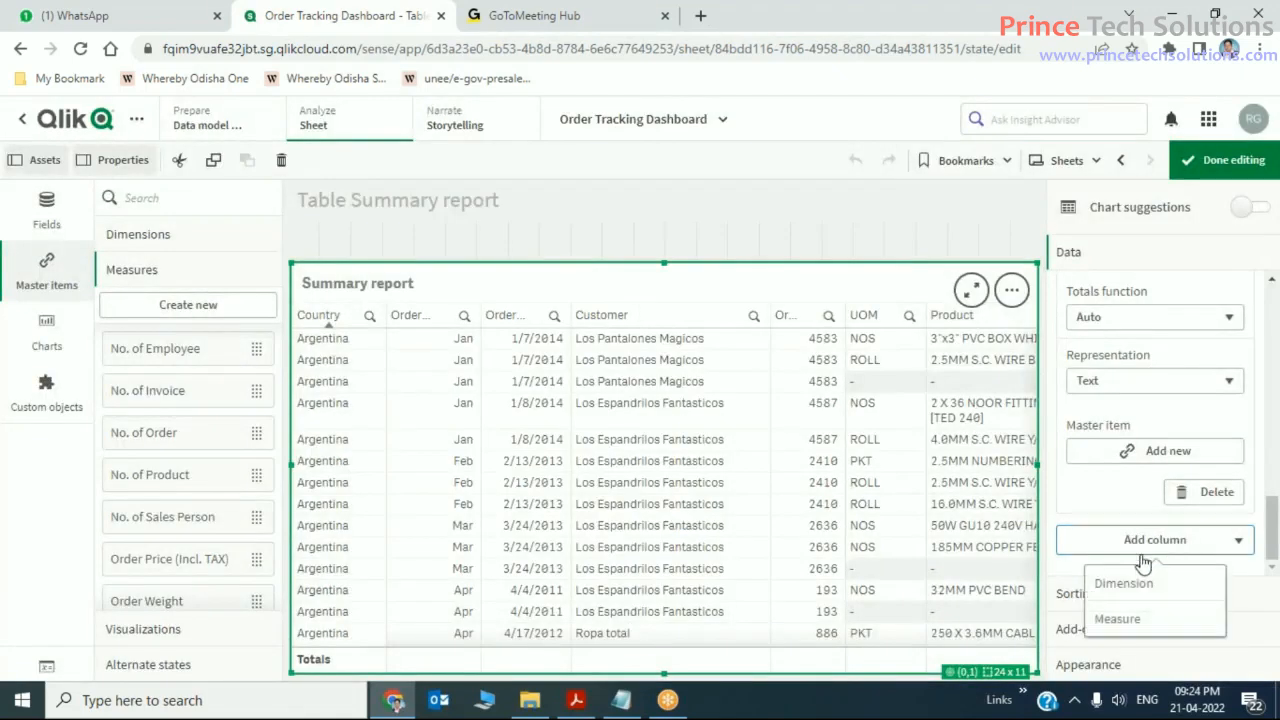
pyautogui.click(1128, 619)
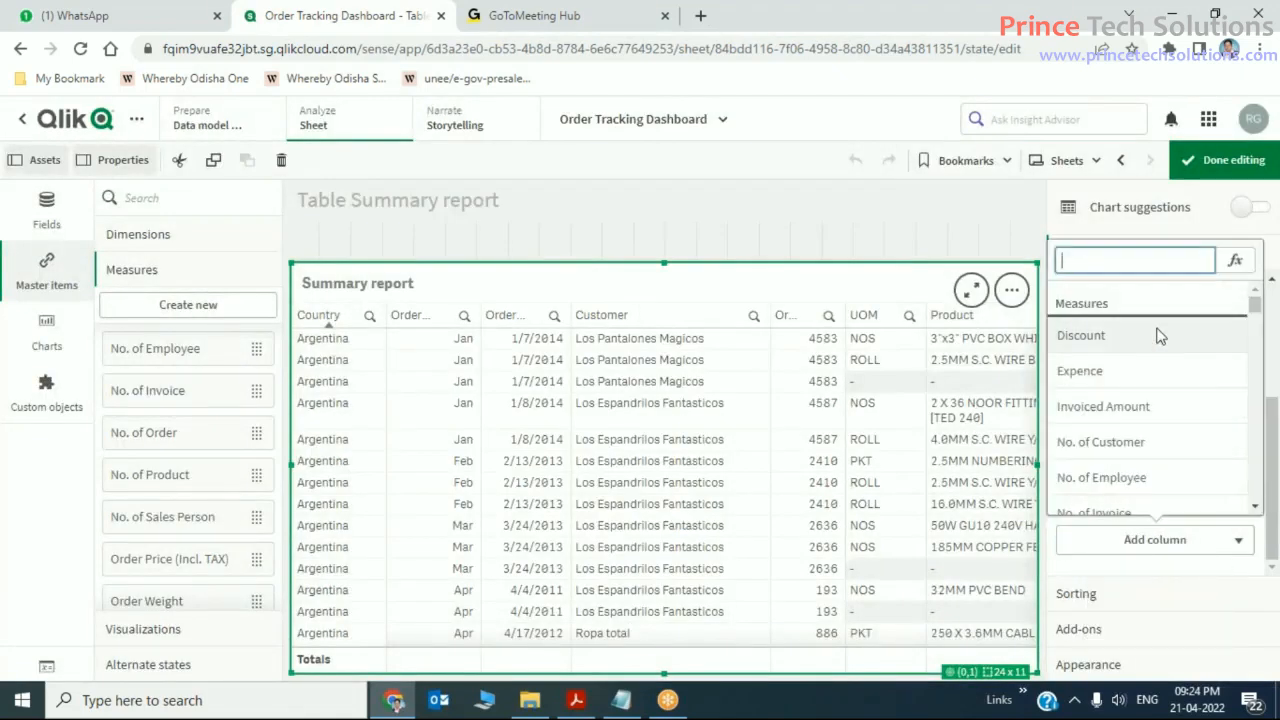
pyautogui.write('OR')
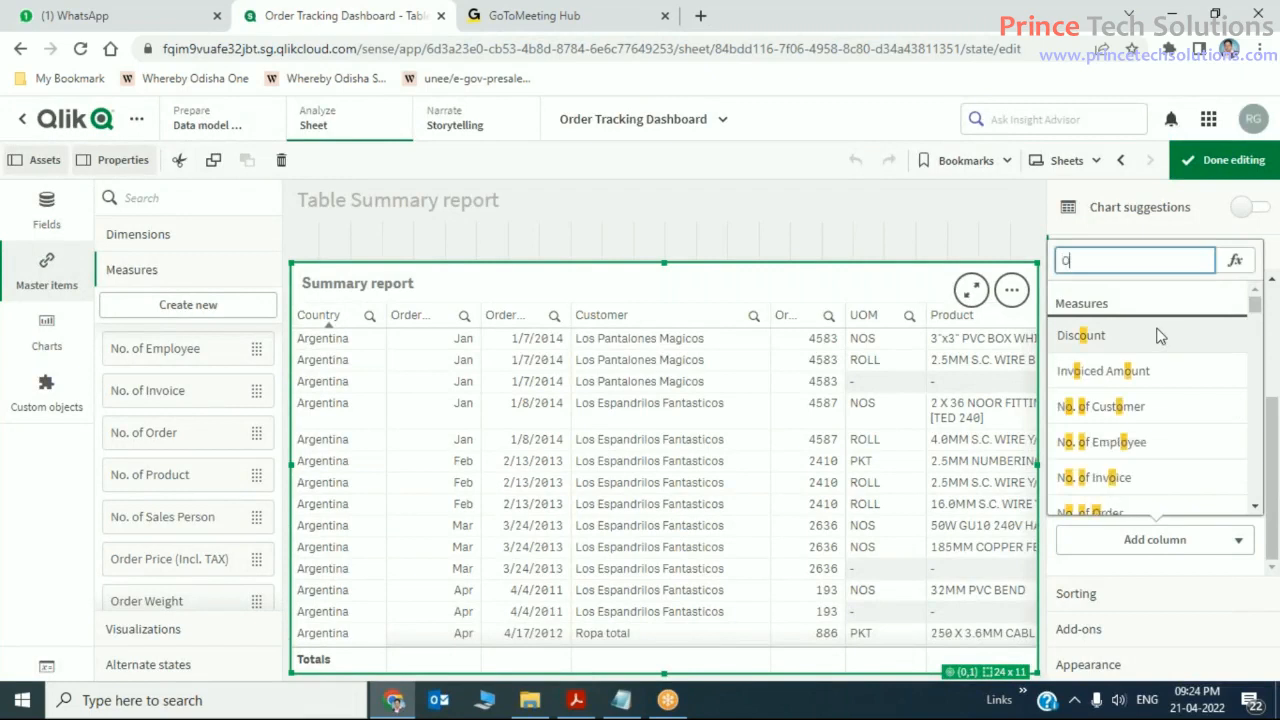
pyautogui.write('DD')
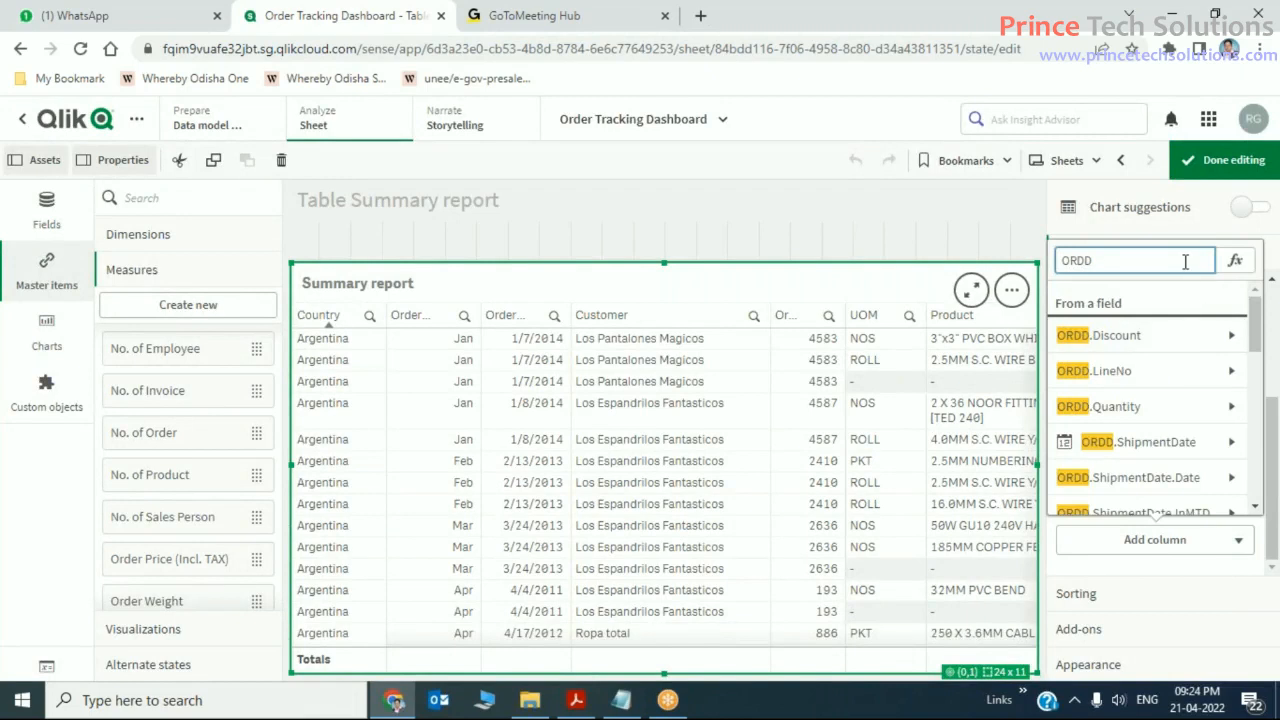
pyautogui.press('BackSpace')
pyautogui.press('BackSpace')
pyautogui.press('BackSpace')
pyautogui.press('BackSpace')
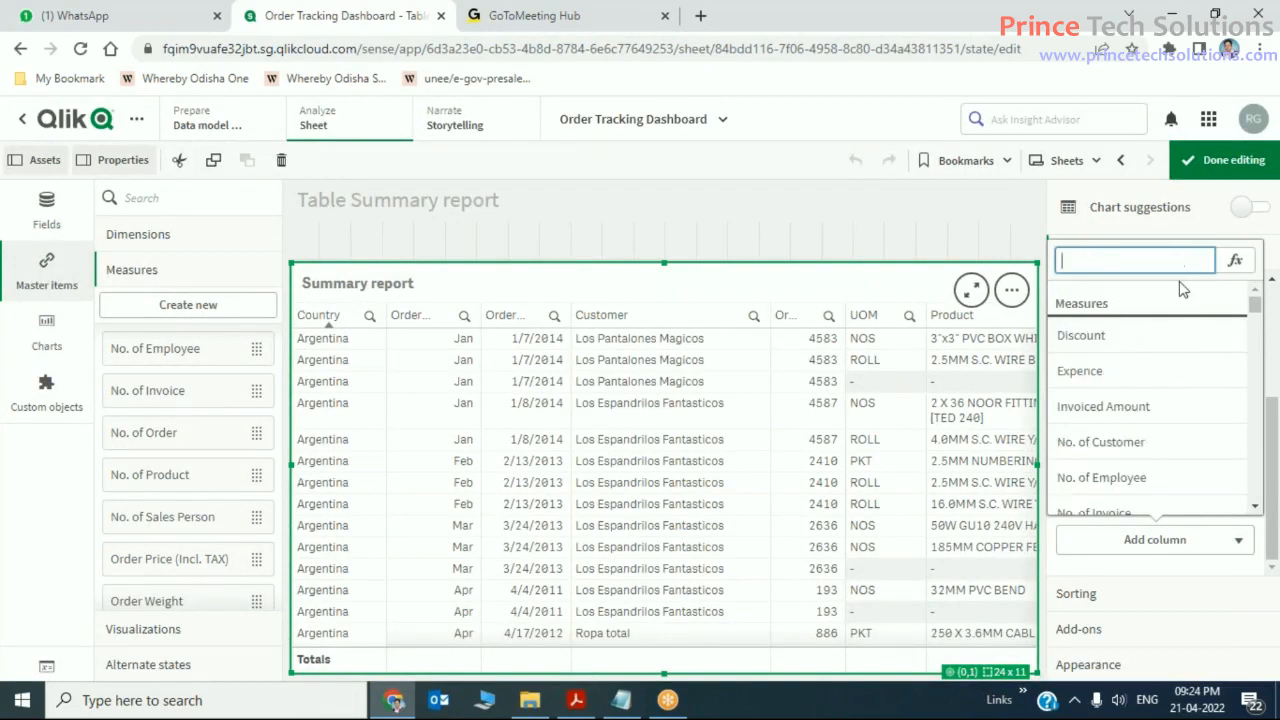
# - Choose the Order Price (Incl. TAX) master measure for the new column of the Summary report table
pyautogui.scroll(-1, 1195, 392)
pyautogui.scroll(-5, 1193, 388)
pyautogui.scroll(2, 1191, 377)
pyautogui.click(1170, 376)
# - Finish editing the sheet and narrow the OrderPrice column so the Order Price (Incl. TAX) column fits in view
pyautogui.click(1226, 163)
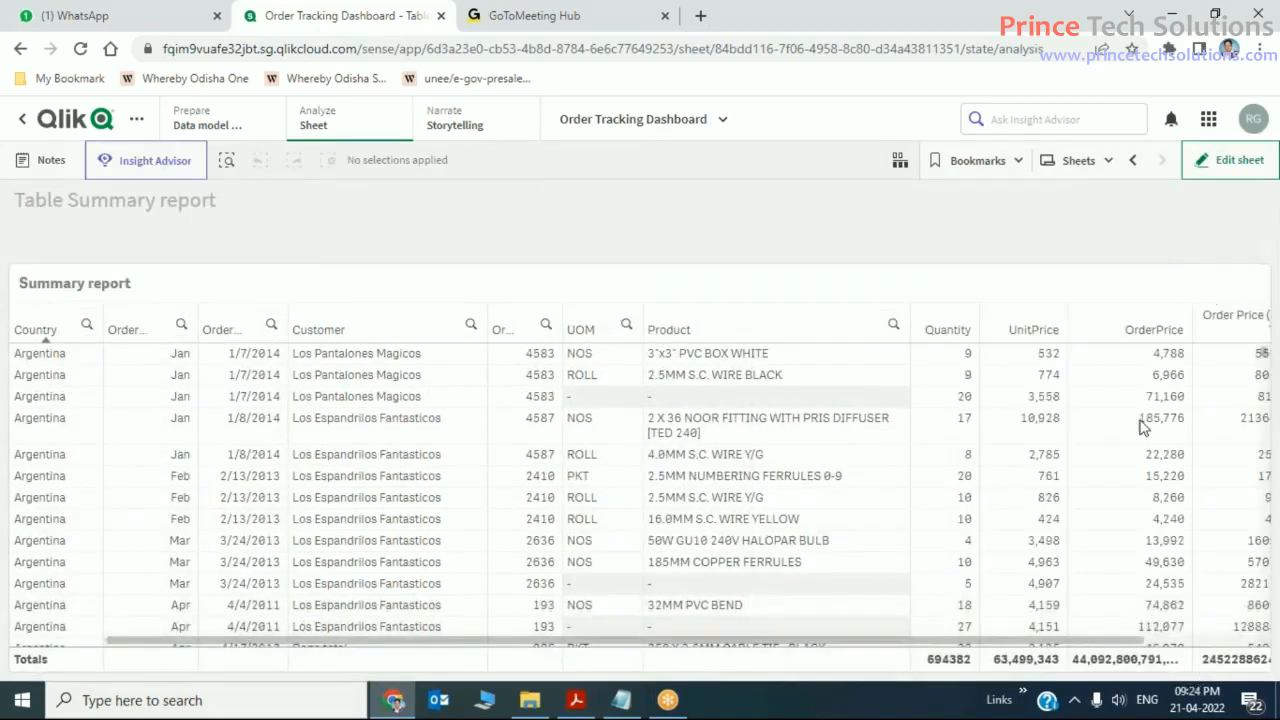
pyautogui.moveTo(1195, 330); pyautogui.dragTo(1163, 330)
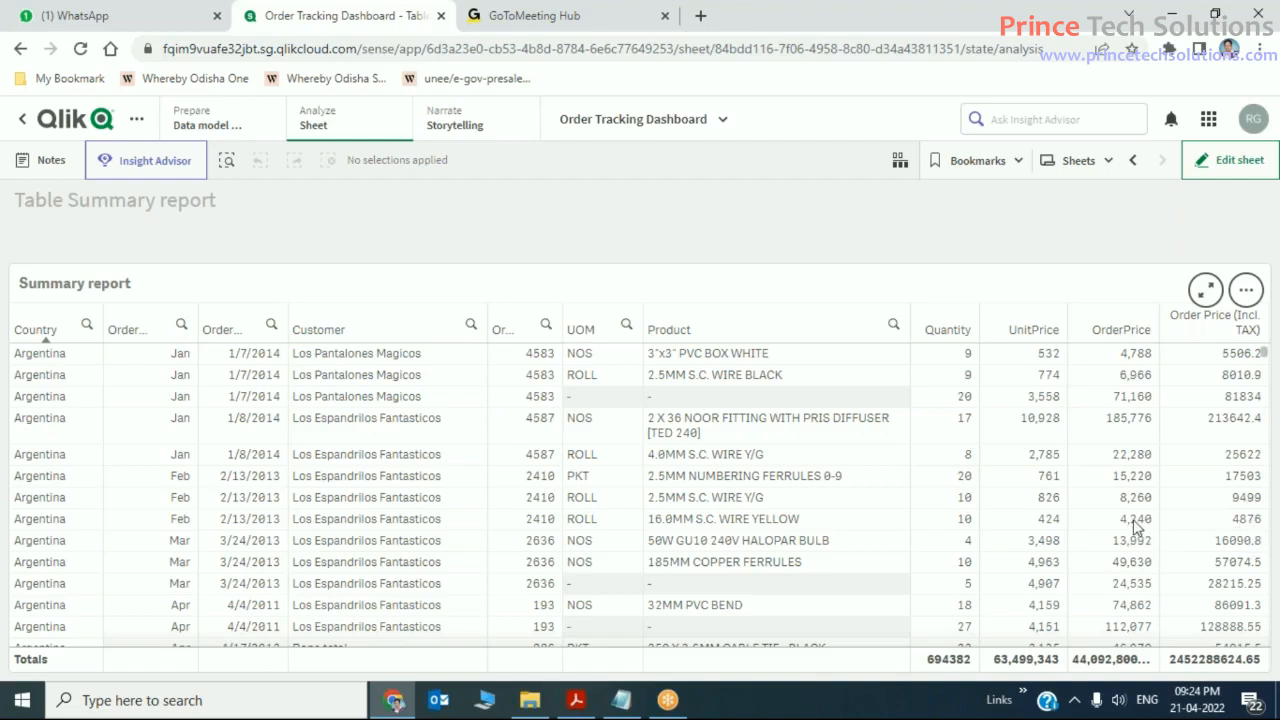
# - Launch Excel and return to the Qlik Sense dashboard
pyautogui.click(20, 700)
pyautogui.click(463, 463)
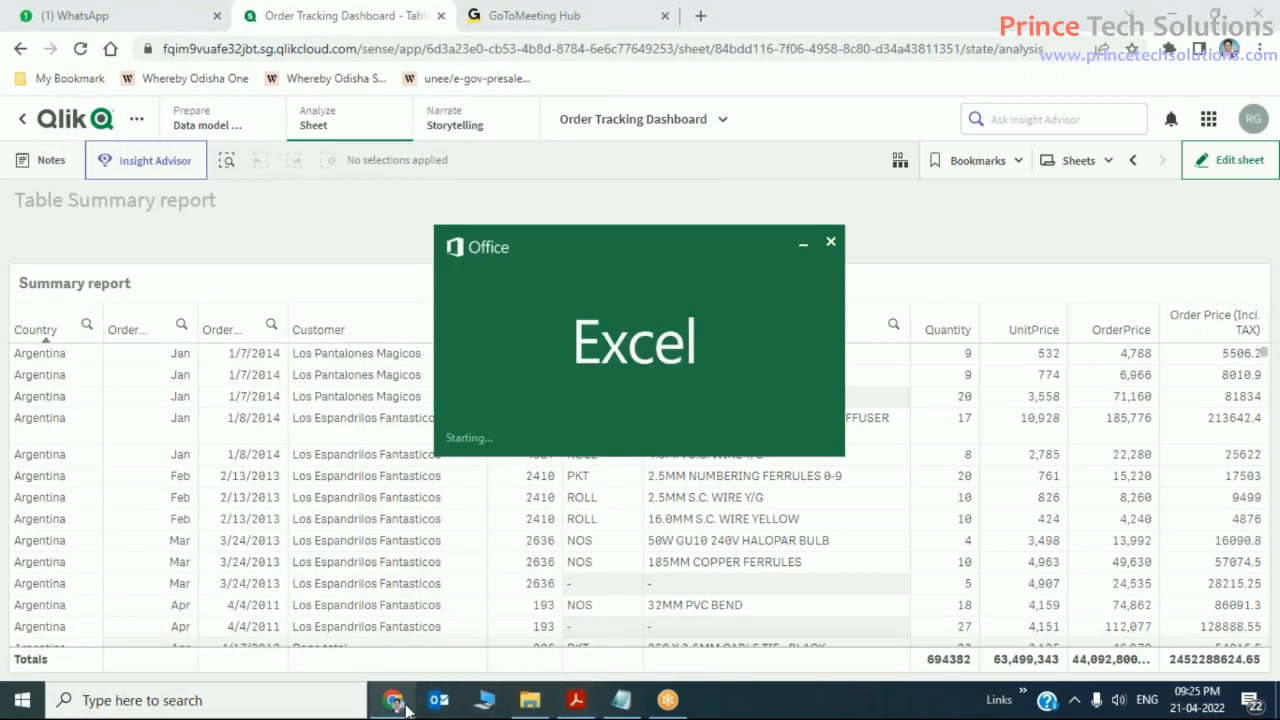
pyautogui.moveTo(405, 708)
# - Edit the sheet, apply the Summary report table's pending changes, and unlink its Order Price (Incl. TAX) column from the master measure
pyautogui.click(1228, 160)
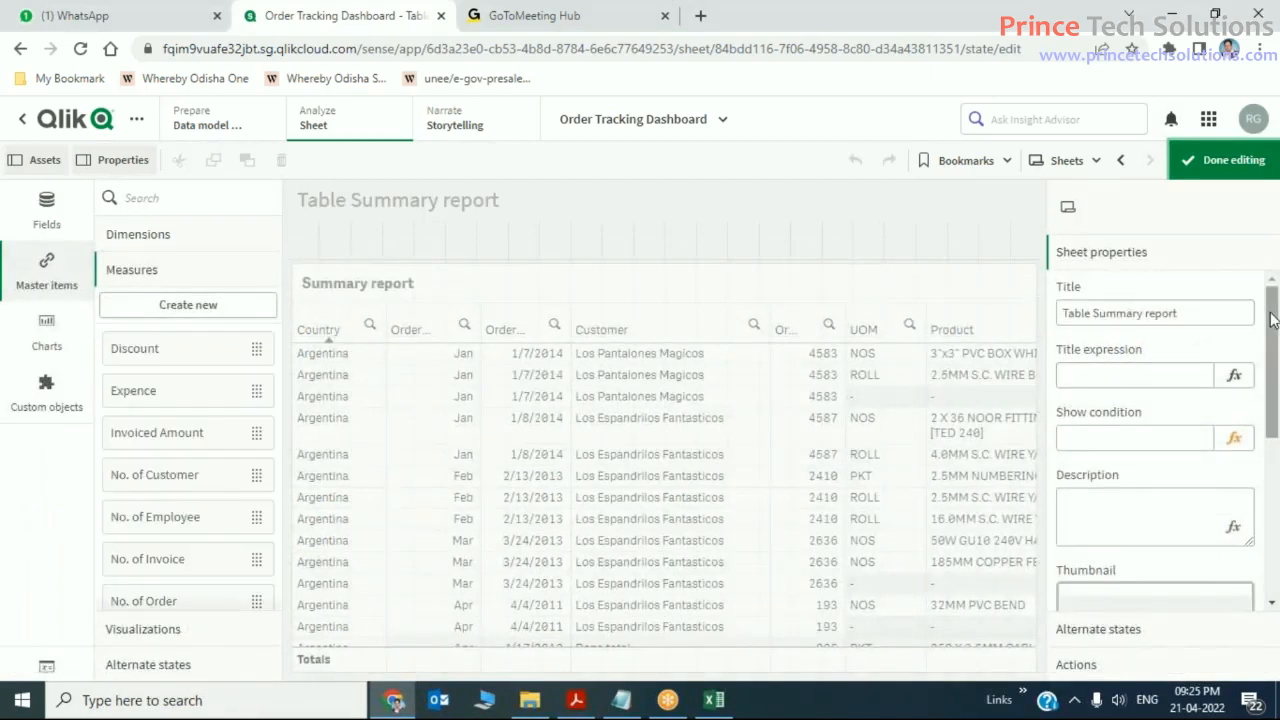
pyautogui.scroll(-2, 1263, 410)
pyautogui.scroll(2, 1263, 410)
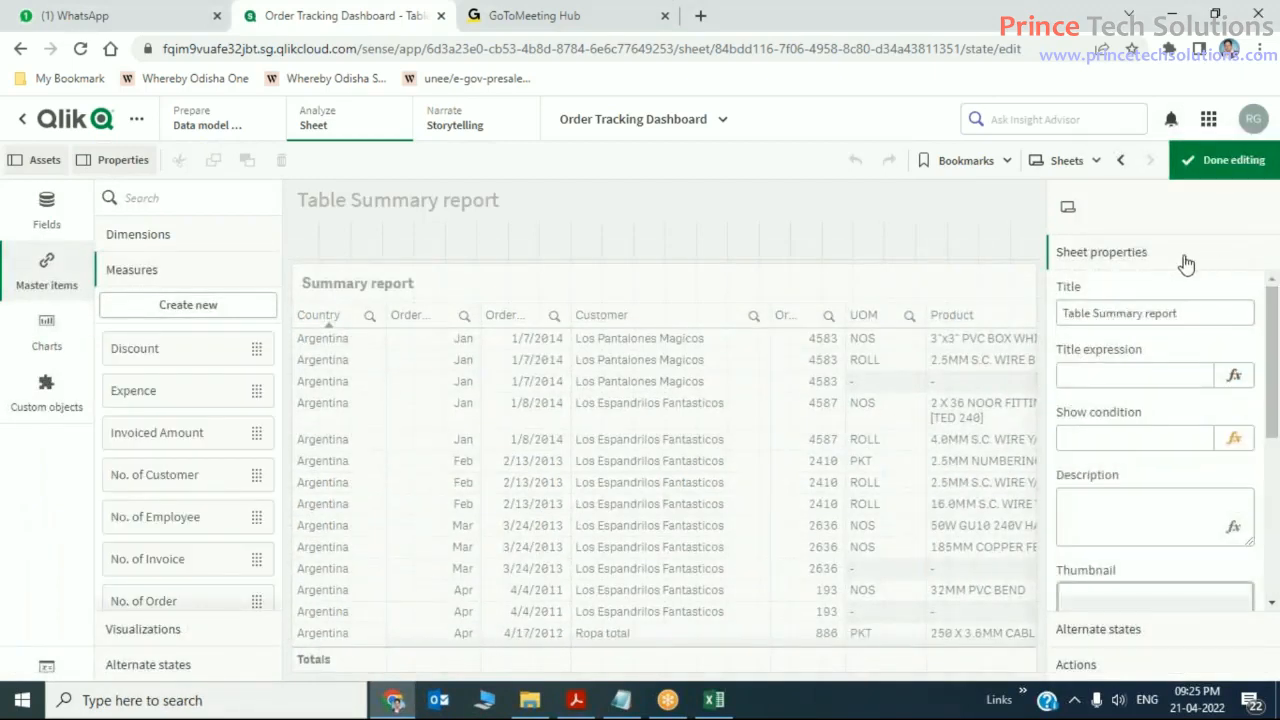
pyautogui.click(827, 292)
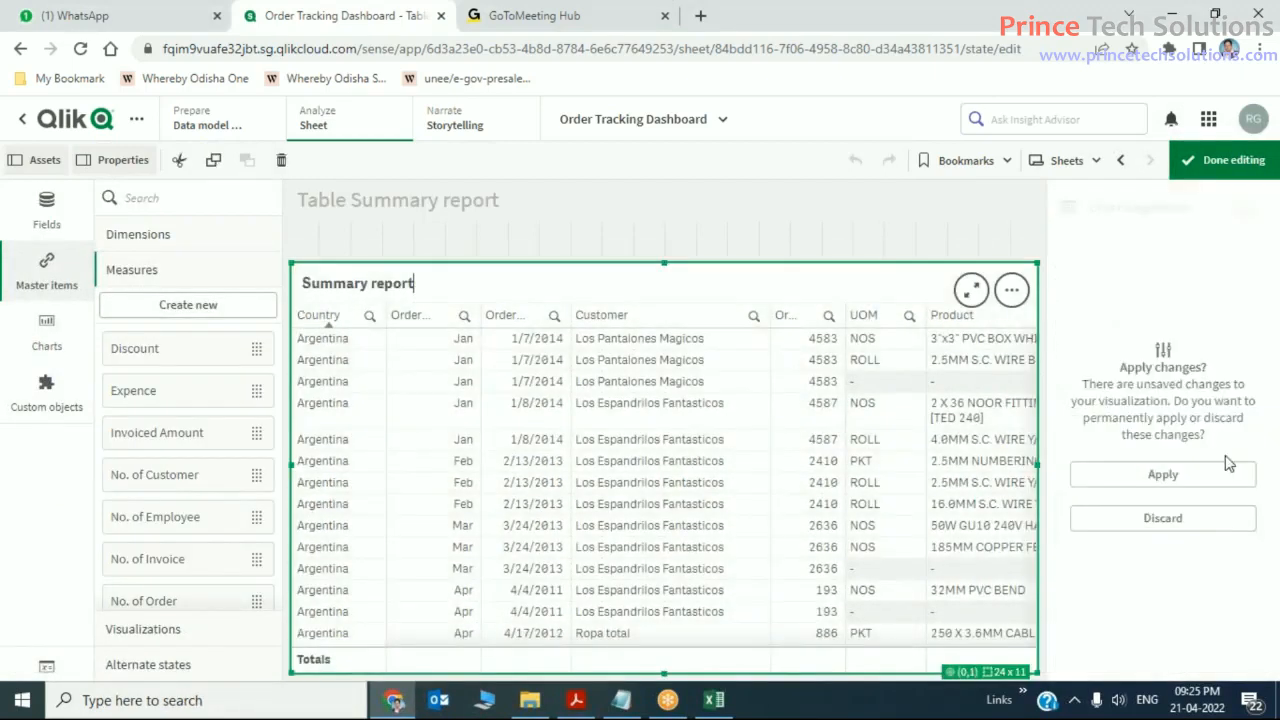
pyautogui.click(1201, 476)
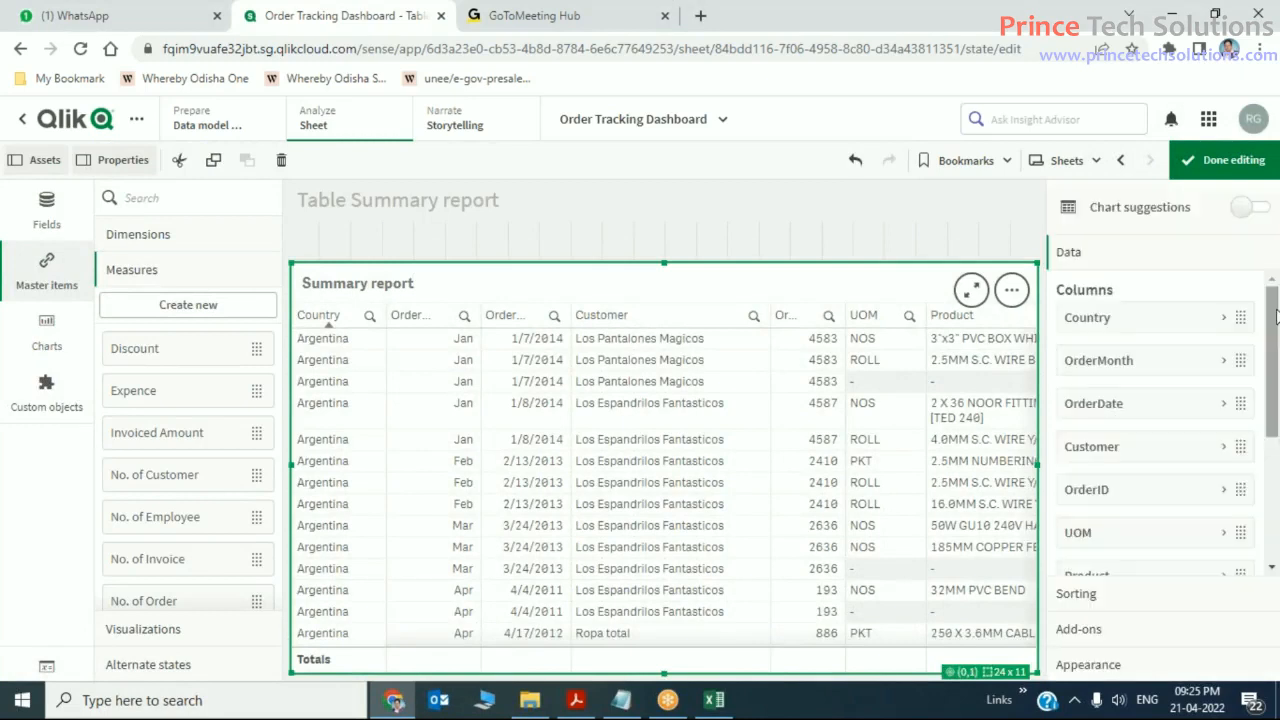
pyautogui.scroll(-5, 1273, 323)
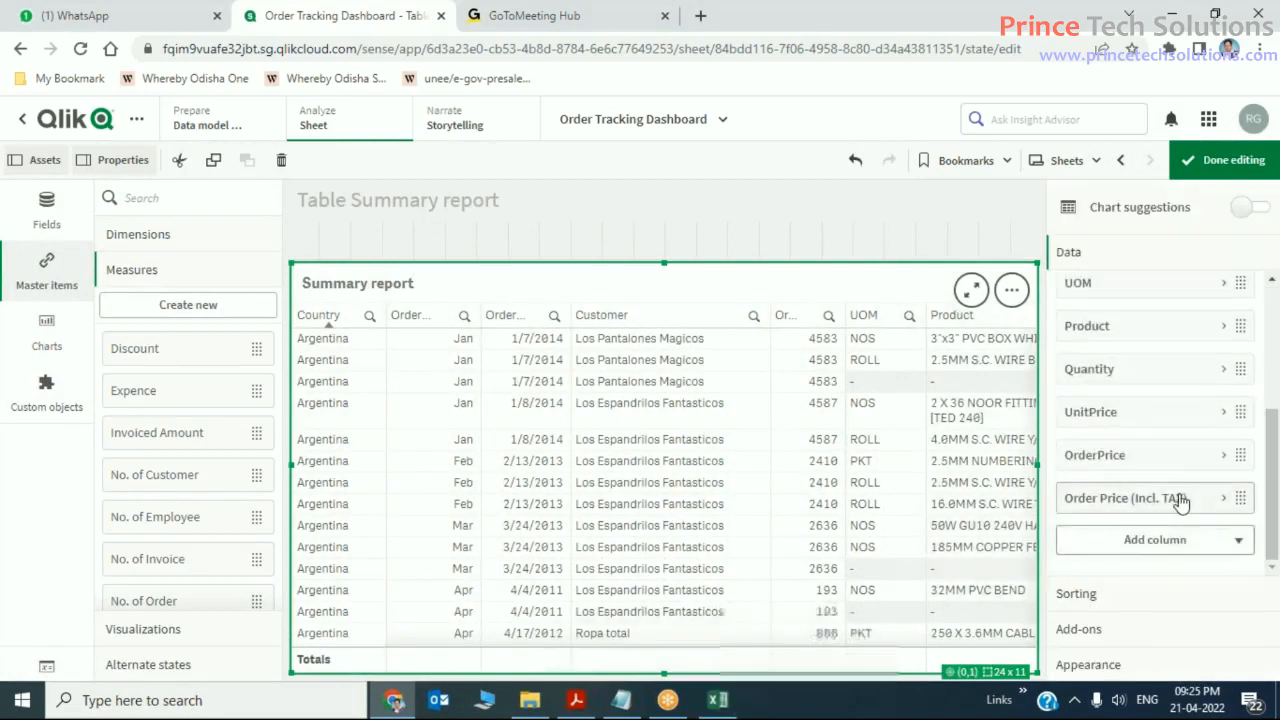
pyautogui.click(1195, 500)
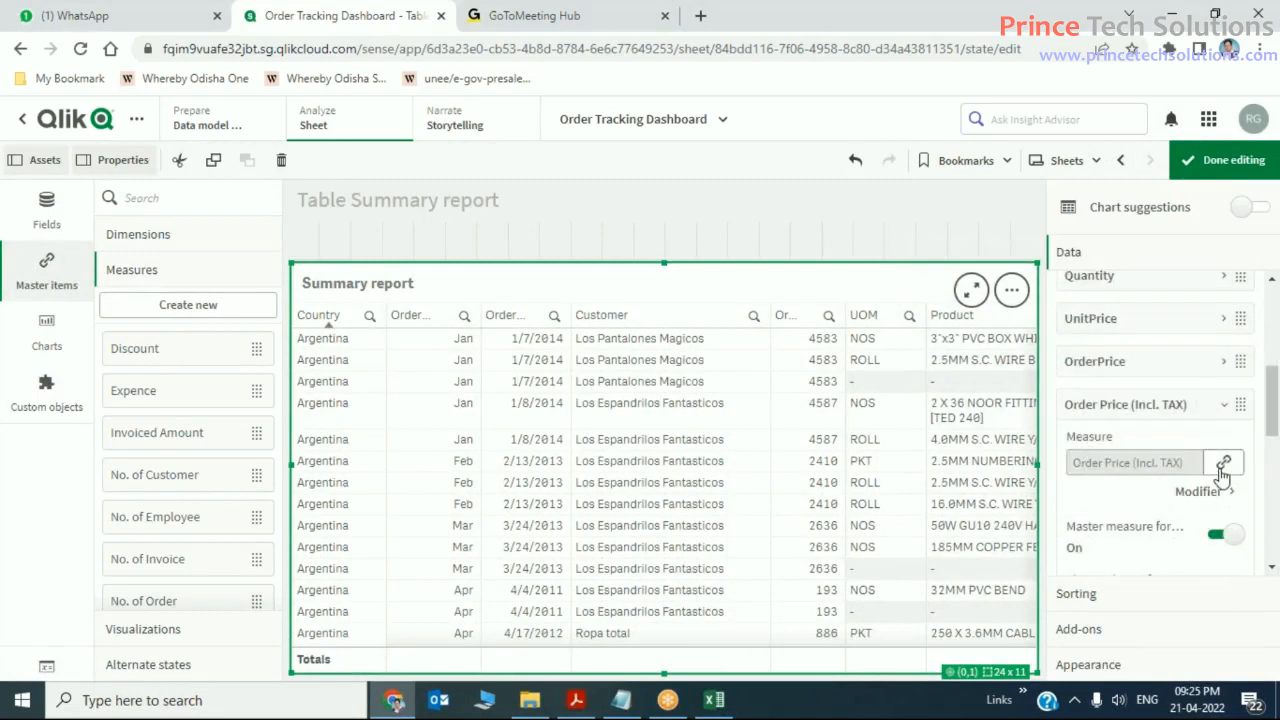
pyautogui.click(1223, 462)
pyautogui.click(840, 434)
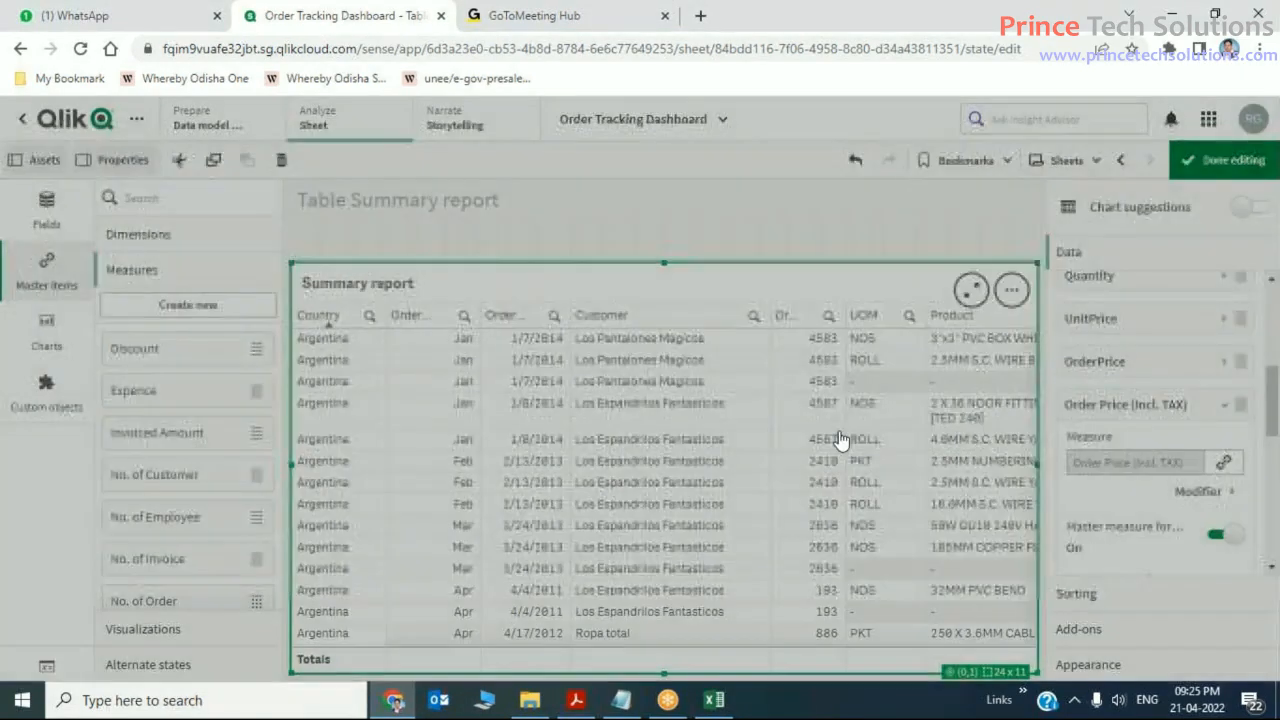
# - Set the Order Price (Incl. TAX) column's number formatting to Number with the simple 1,000 format and finish editing the sheet
pyautogui.scroll(-2, 1223, 530)
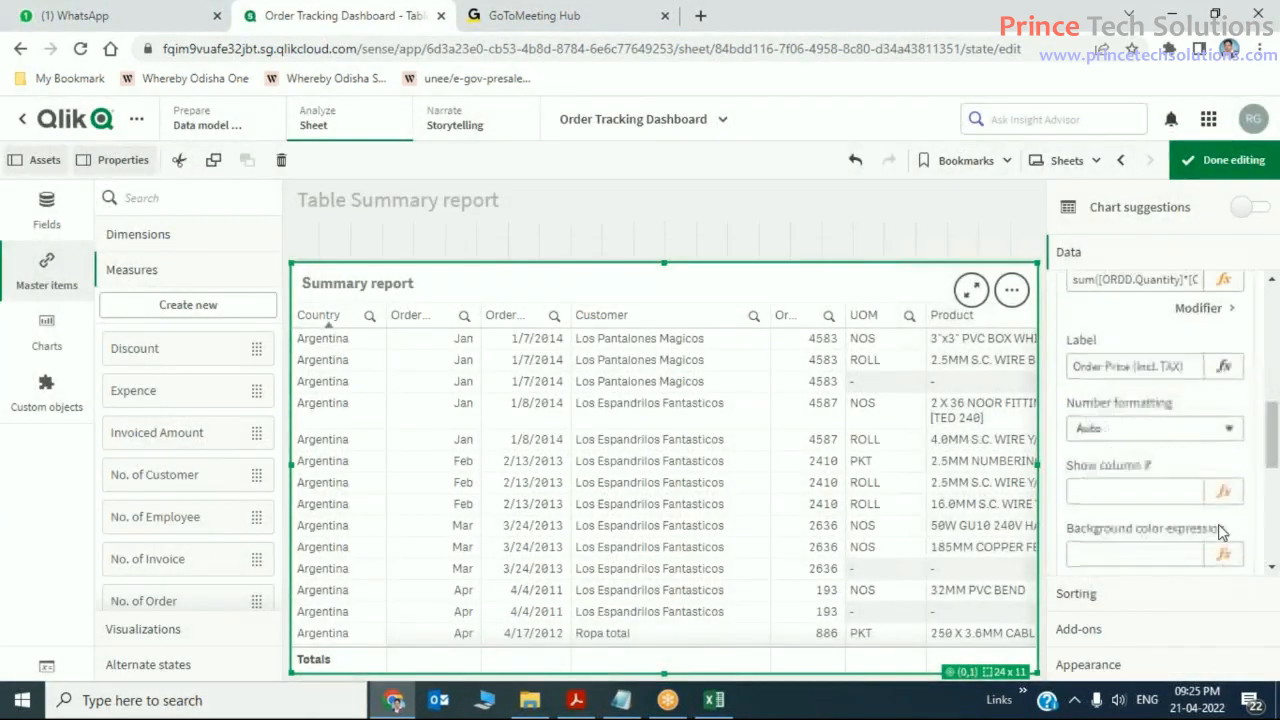
pyautogui.click(1226, 424)
pyautogui.click(1107, 462)
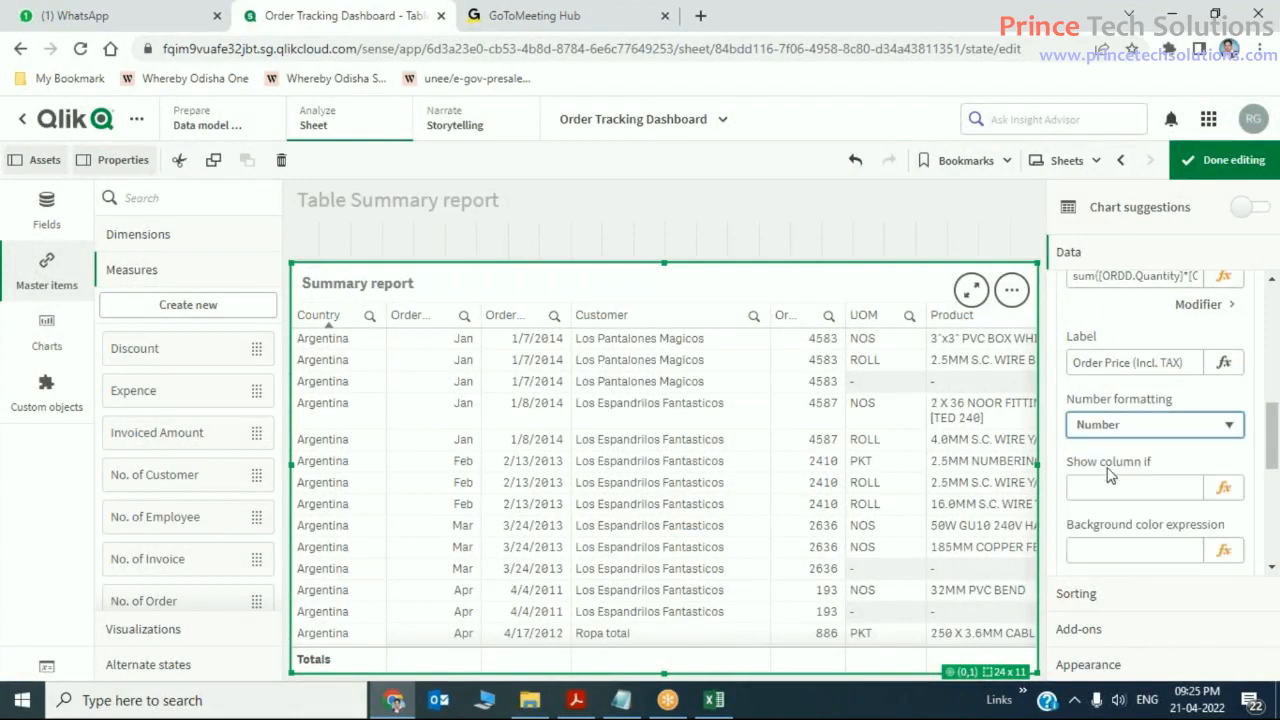
pyautogui.click(1120, 522)
pyautogui.click(1095, 546)
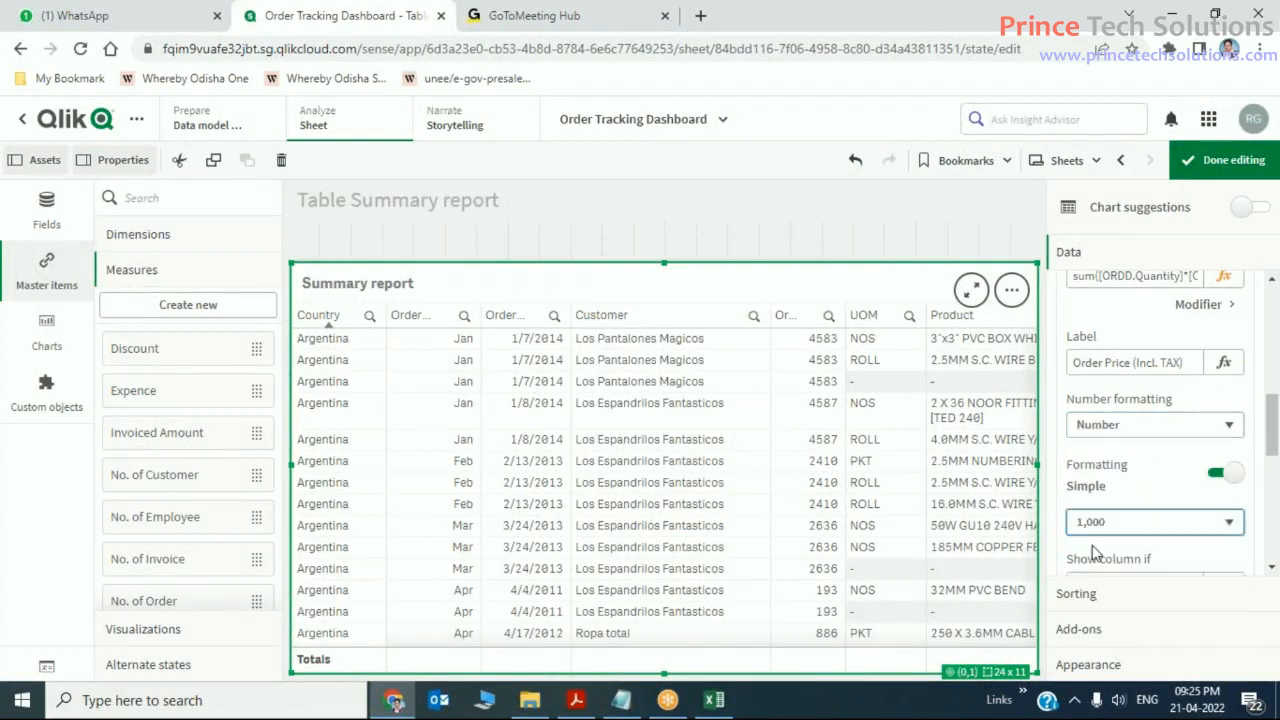
pyautogui.click(1224, 160)
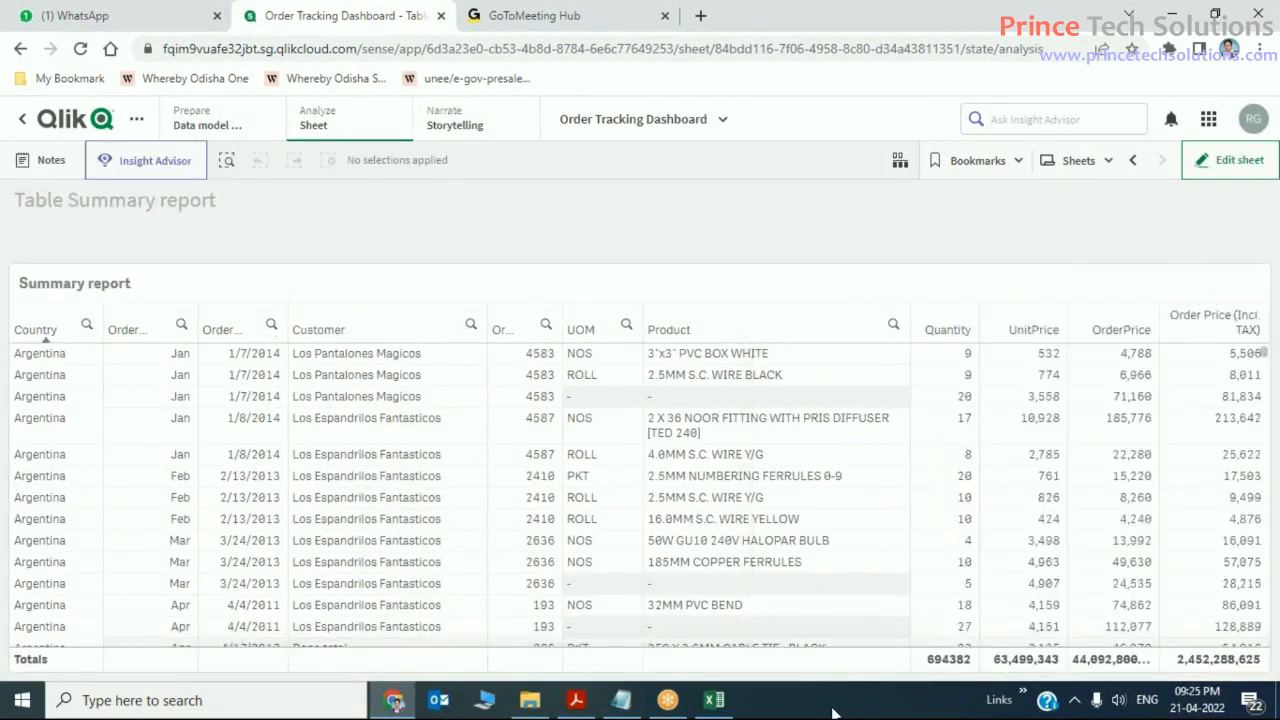
# - Switch to Excel, maximize it, create a blank workbook and enter =4240 in cell A1
pyautogui.click(716, 706)
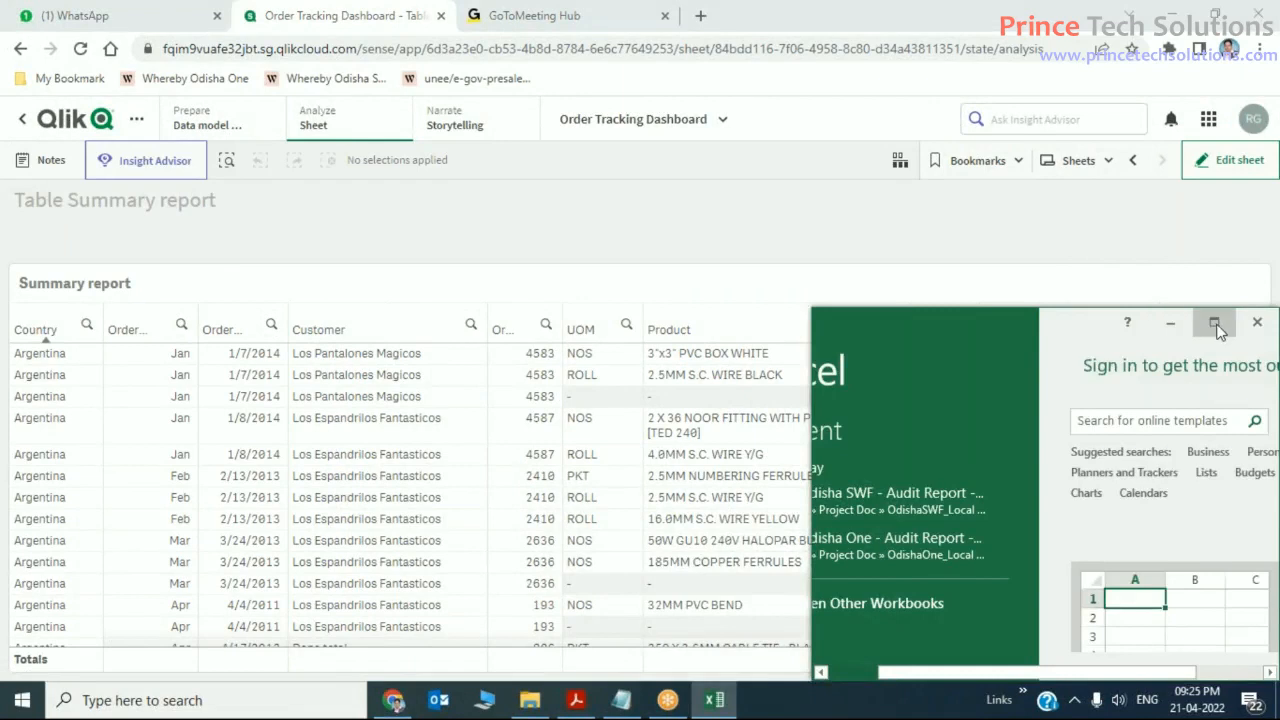
pyautogui.click(1220, 335)
pyautogui.click(514, 270)
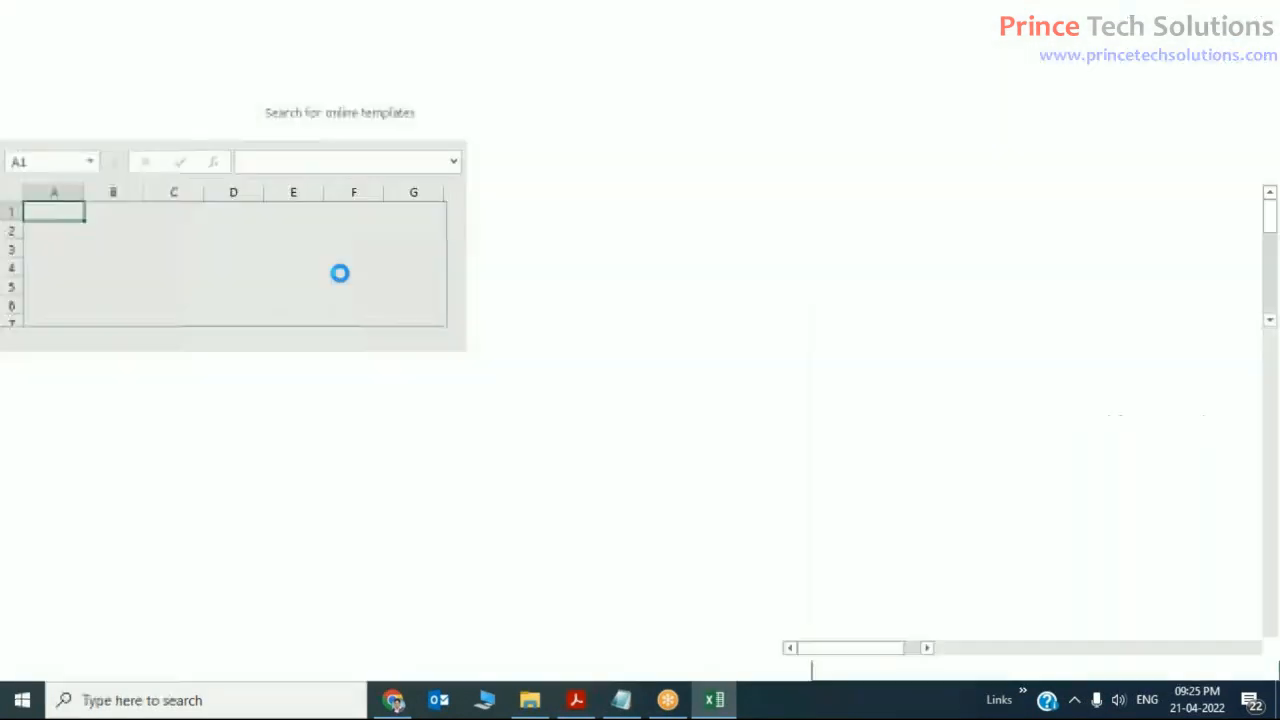
pyautogui.write('=4240')
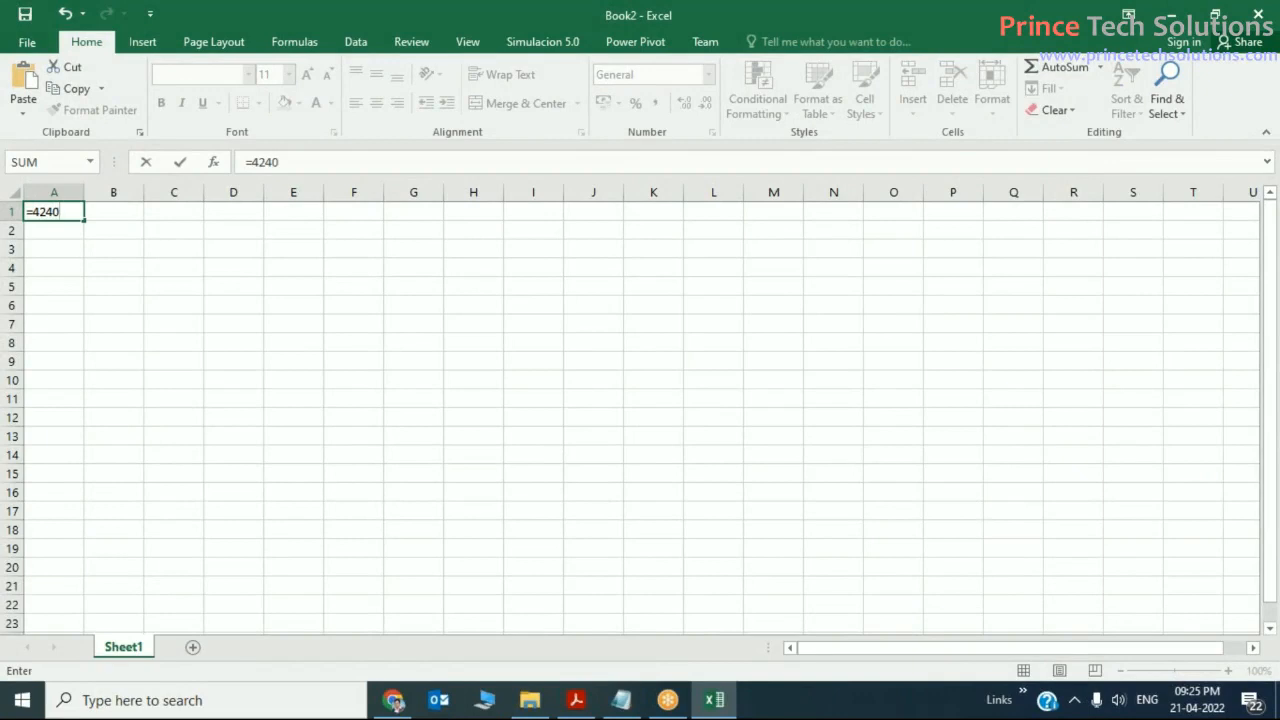
pyautogui.press('Return')
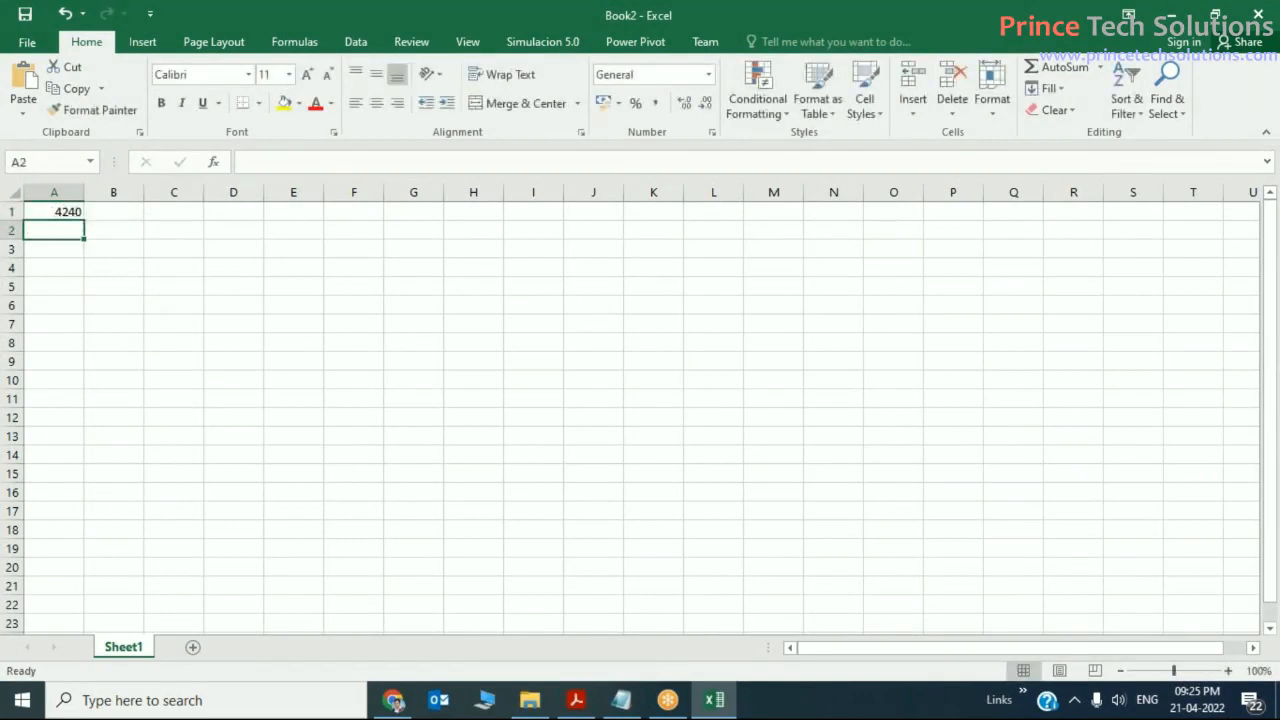
# - Enter the formula =A1*15 in cell A2
pyautogui.write('=')
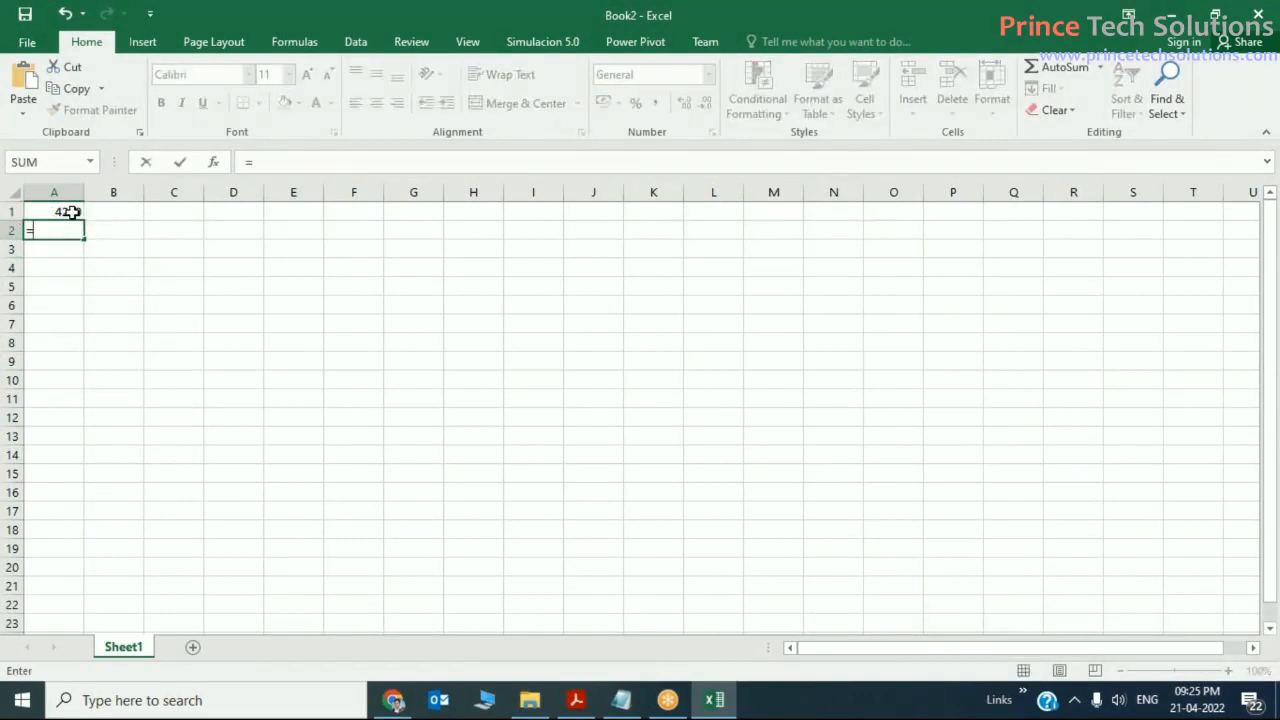
pyautogui.click(72, 212)
pyautogui.write('*15')
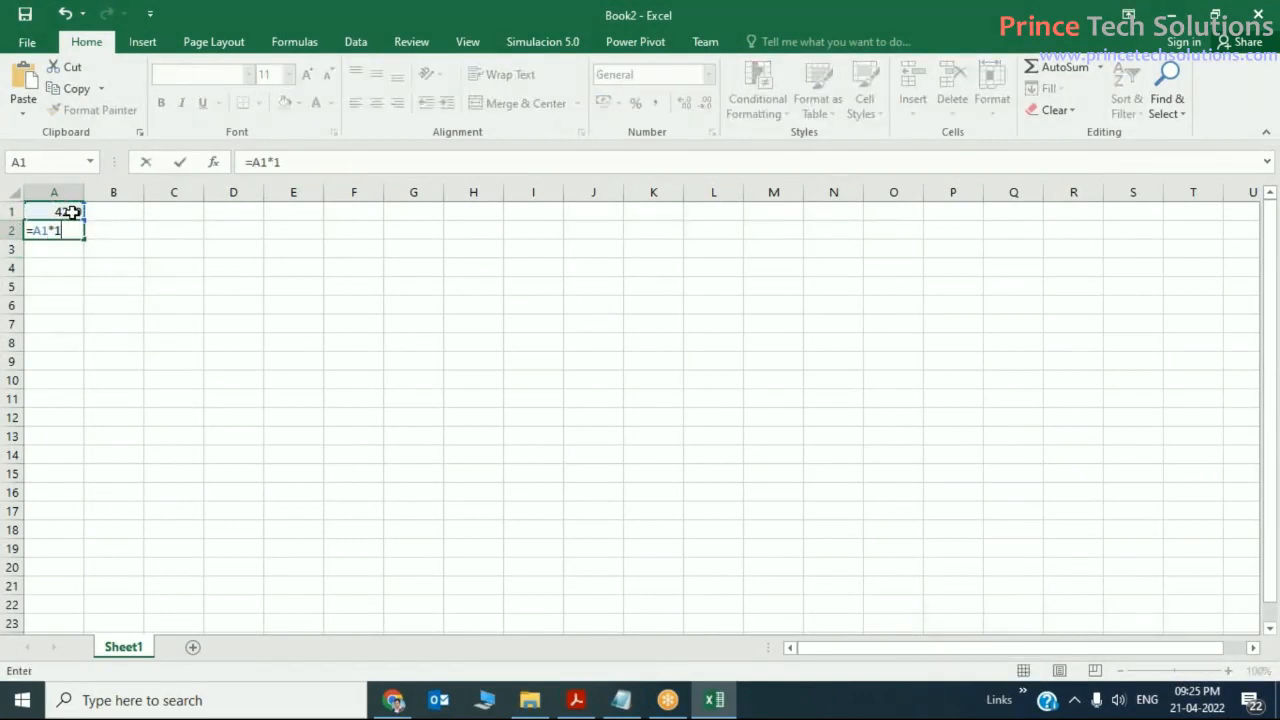
pyautogui.press('Return')
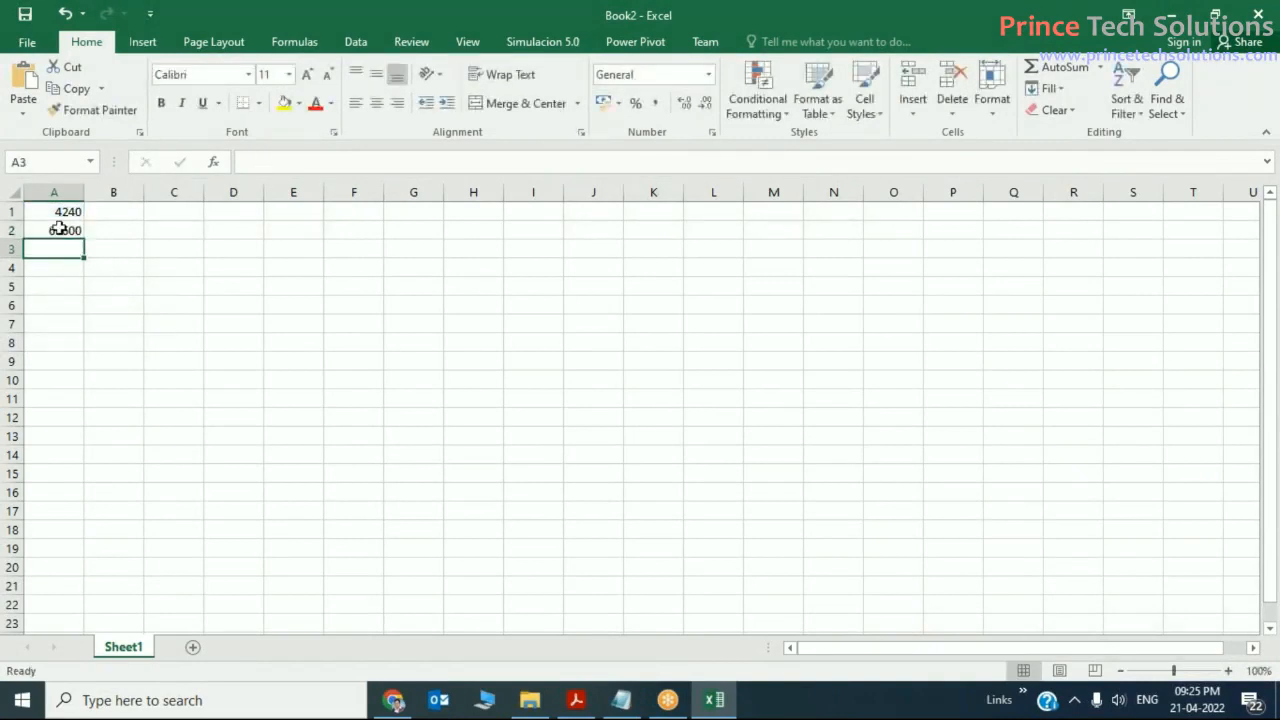
# - Correct the formula in cell A2 to =A1*.15 to calculate the tax amount
pyautogui.click(60, 230)
pyautogui.click(260, 162)
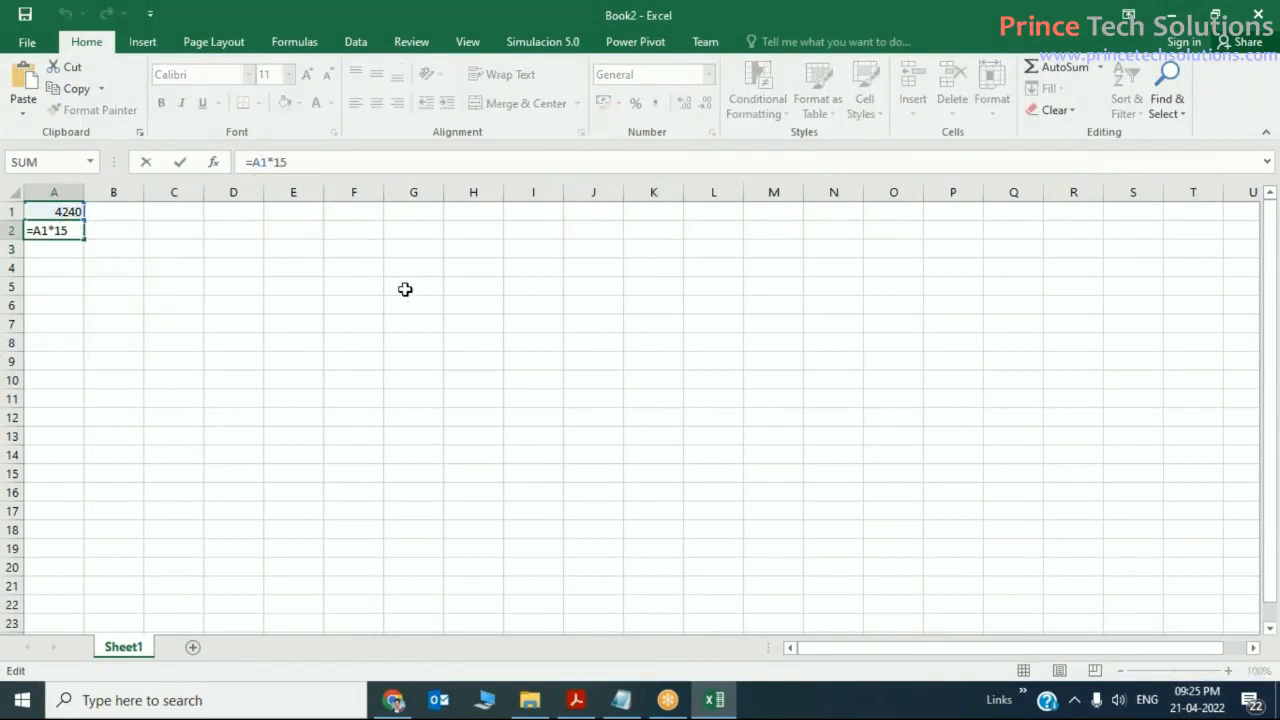
pyautogui.press('Right')
pyautogui.press('Right')
pyautogui.write('.')
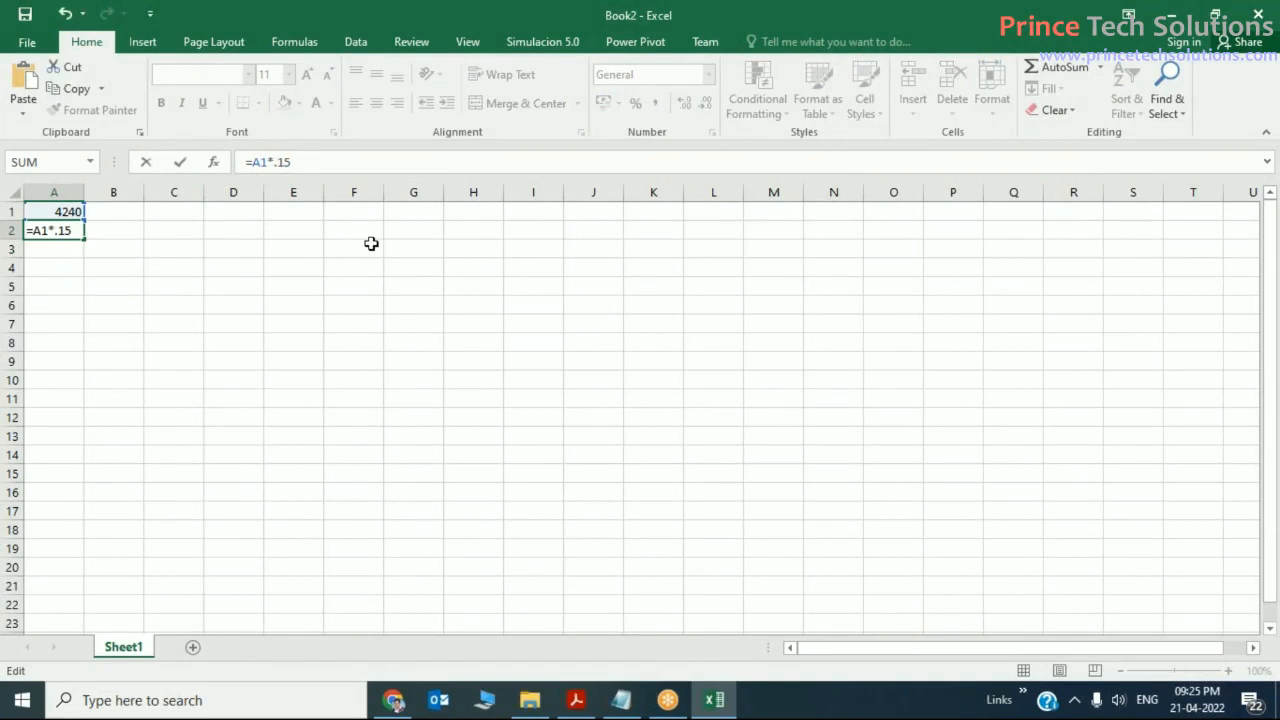
pyautogui.press('Return')
pyautogui.press('Up')
pyautogui.press('Down')
pyautogui.write('=')
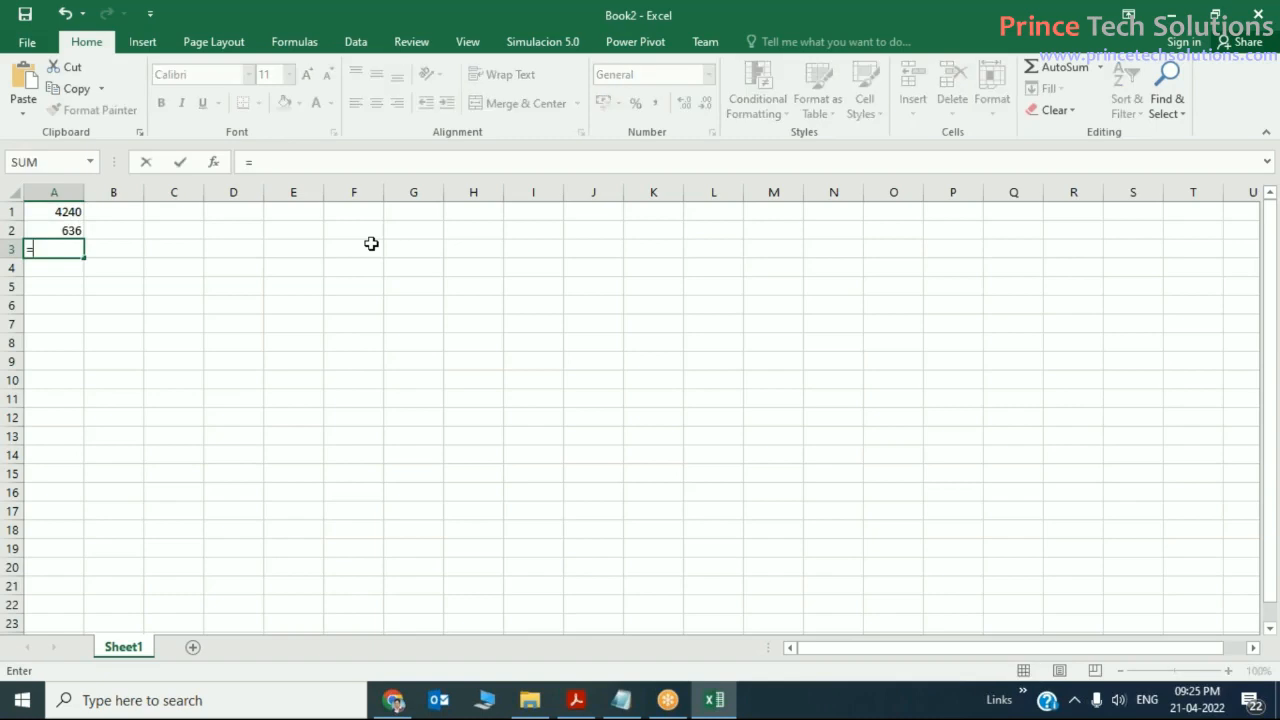
pyautogui.click(1057, 68)
pyautogui.click(194, 343)
# - Total the price and tax in cell A3 using AutoSum over A1:A2, and reselect the cell to check its formula
pyautogui.click(63, 250)
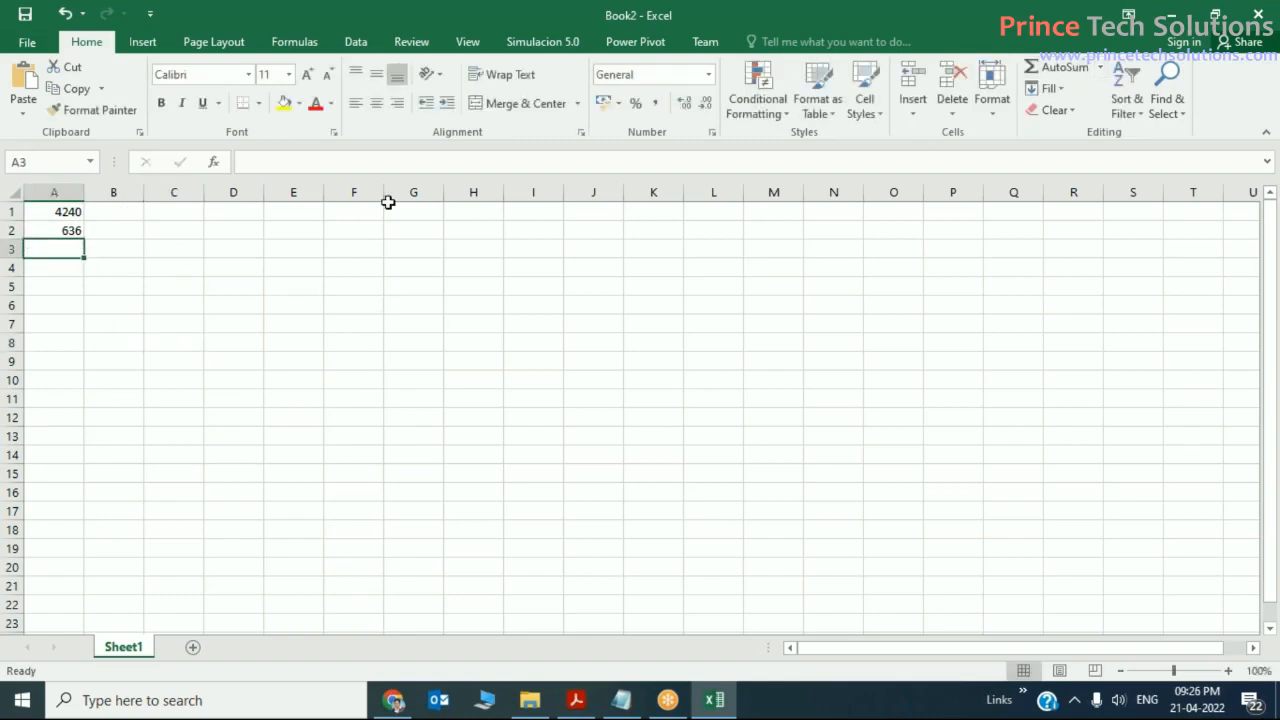
pyautogui.click(1062, 68)
pyautogui.press('Return')
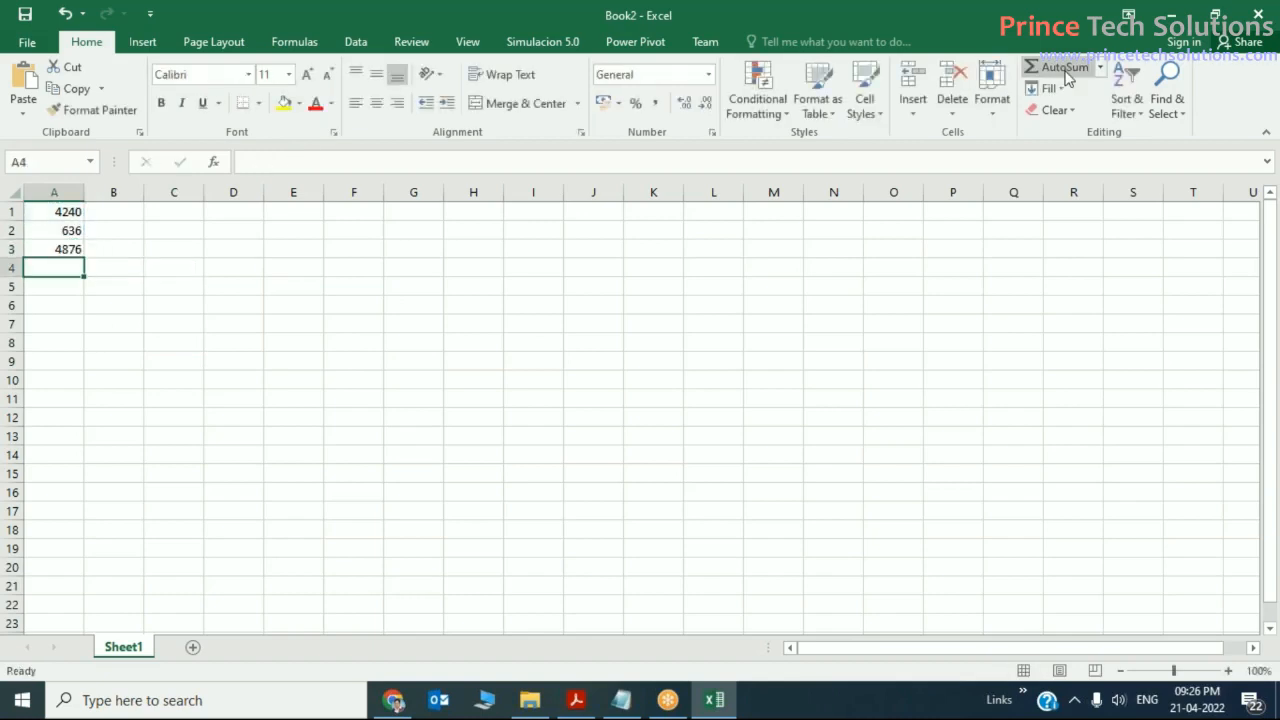
pyautogui.press('Up')
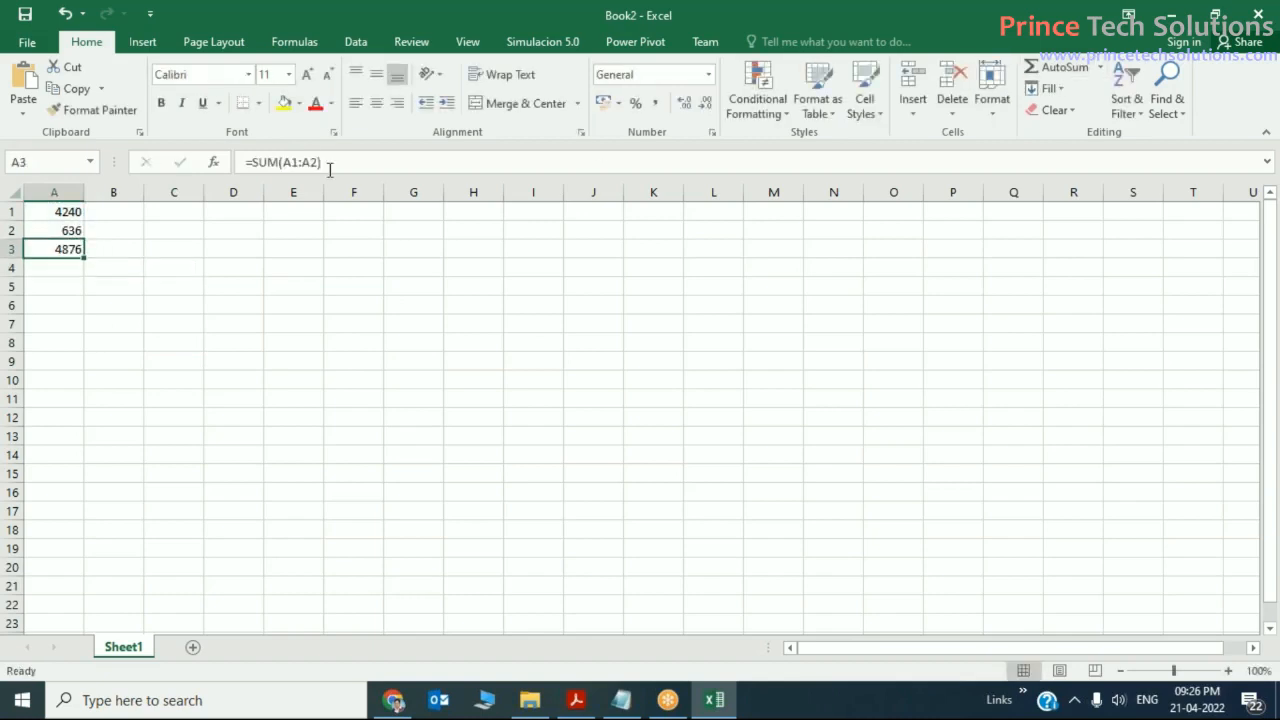
# - Return to Qlik Sense, narrow the Product column slightly in the Summary report table, and apply the table changes in edit mode
pyautogui.hotkey('alt', 'Tab')
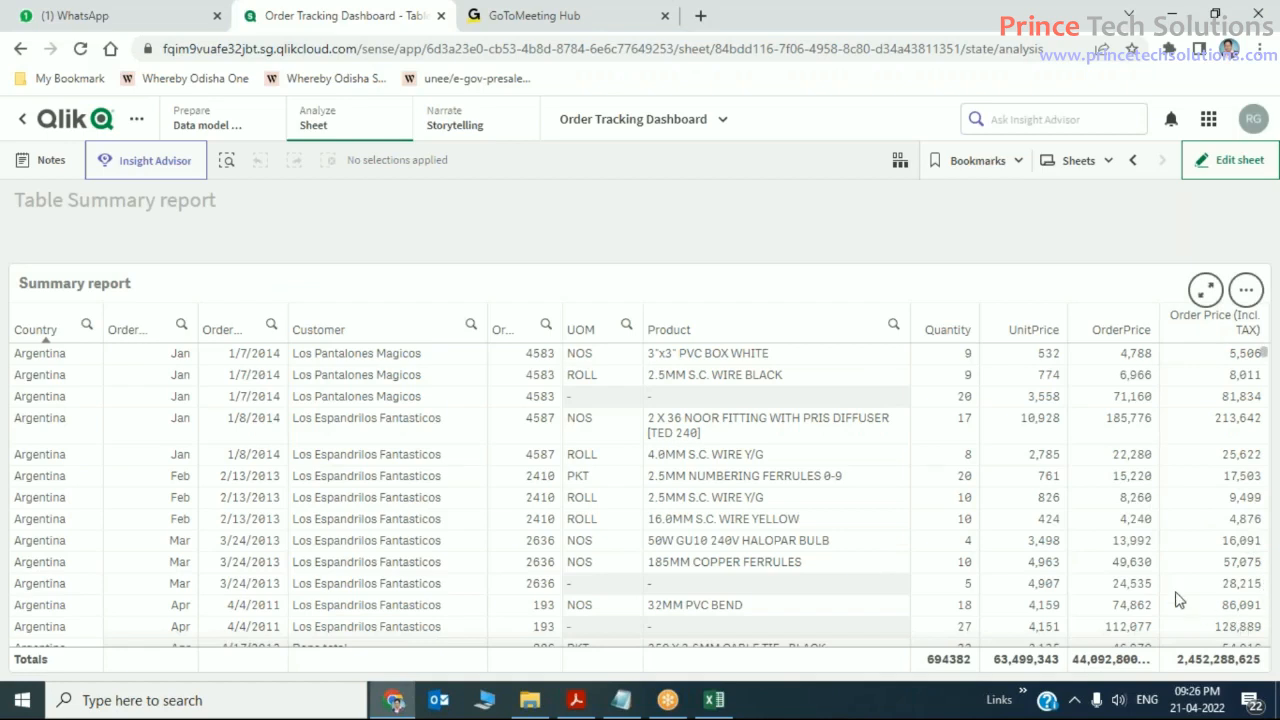
pyautogui.moveTo(912, 324); pyautogui.dragTo(900, 324)
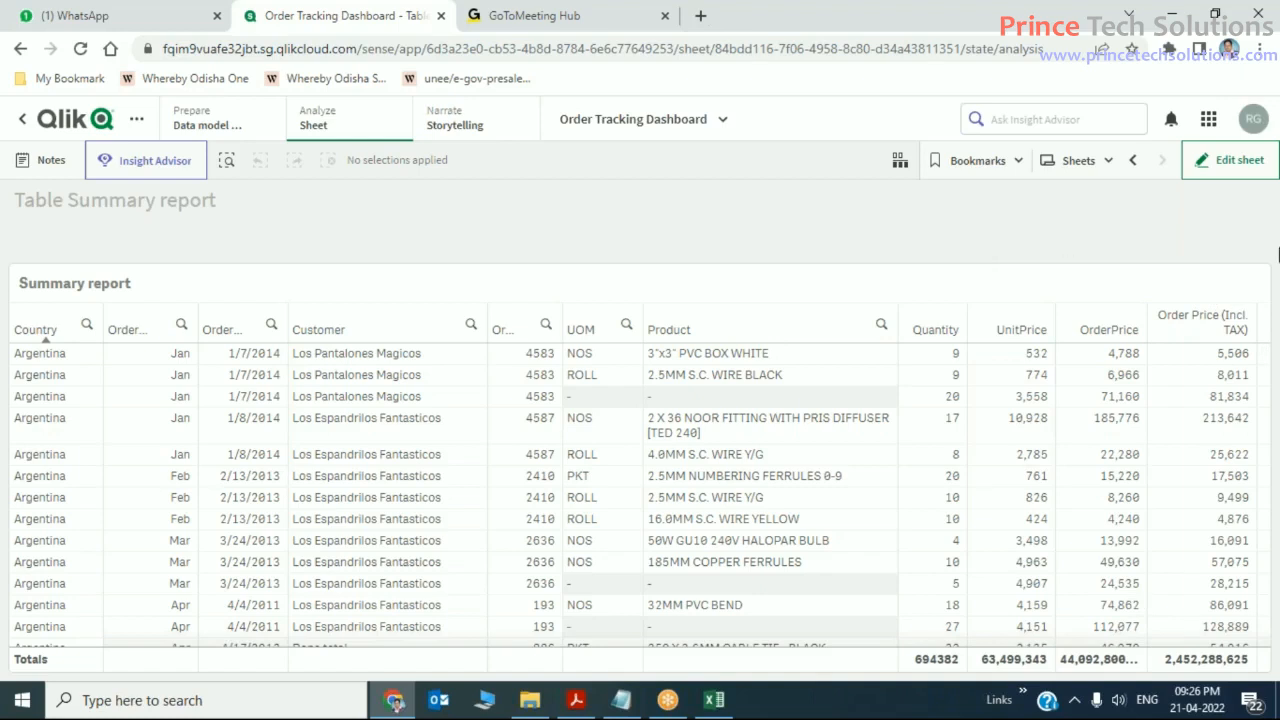
pyautogui.click(1243, 165)
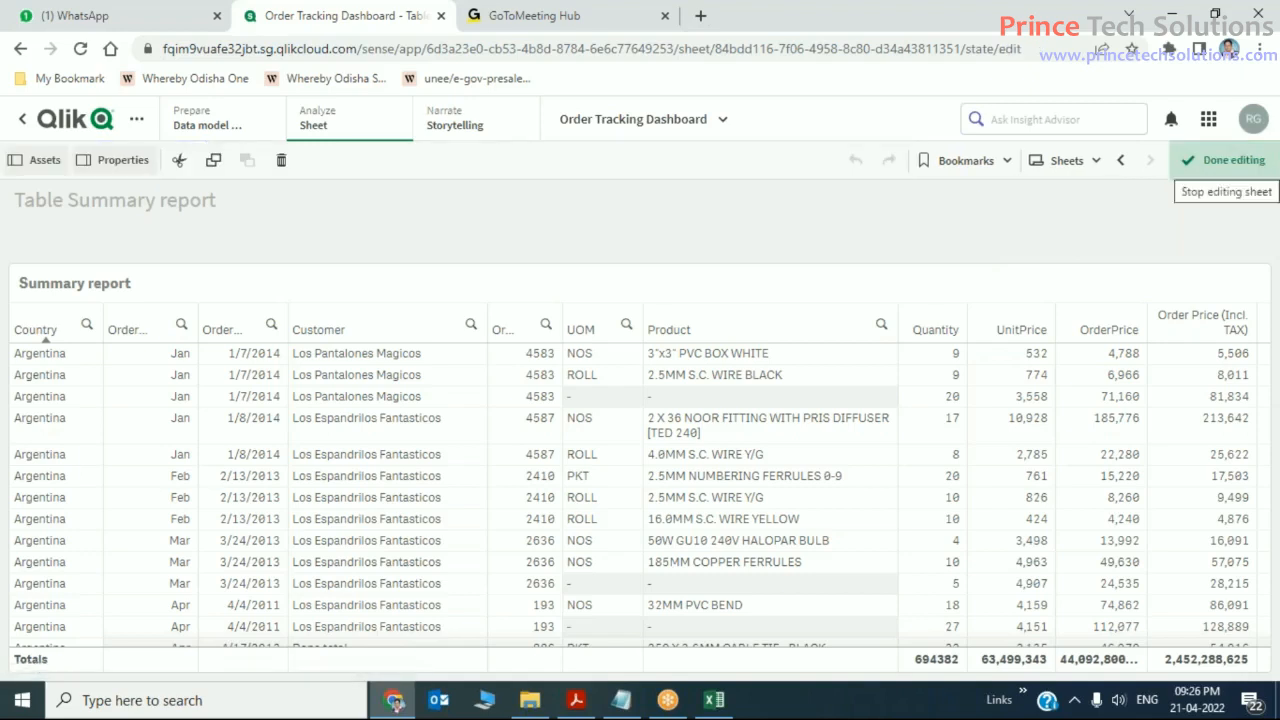
pyautogui.click(1207, 484)
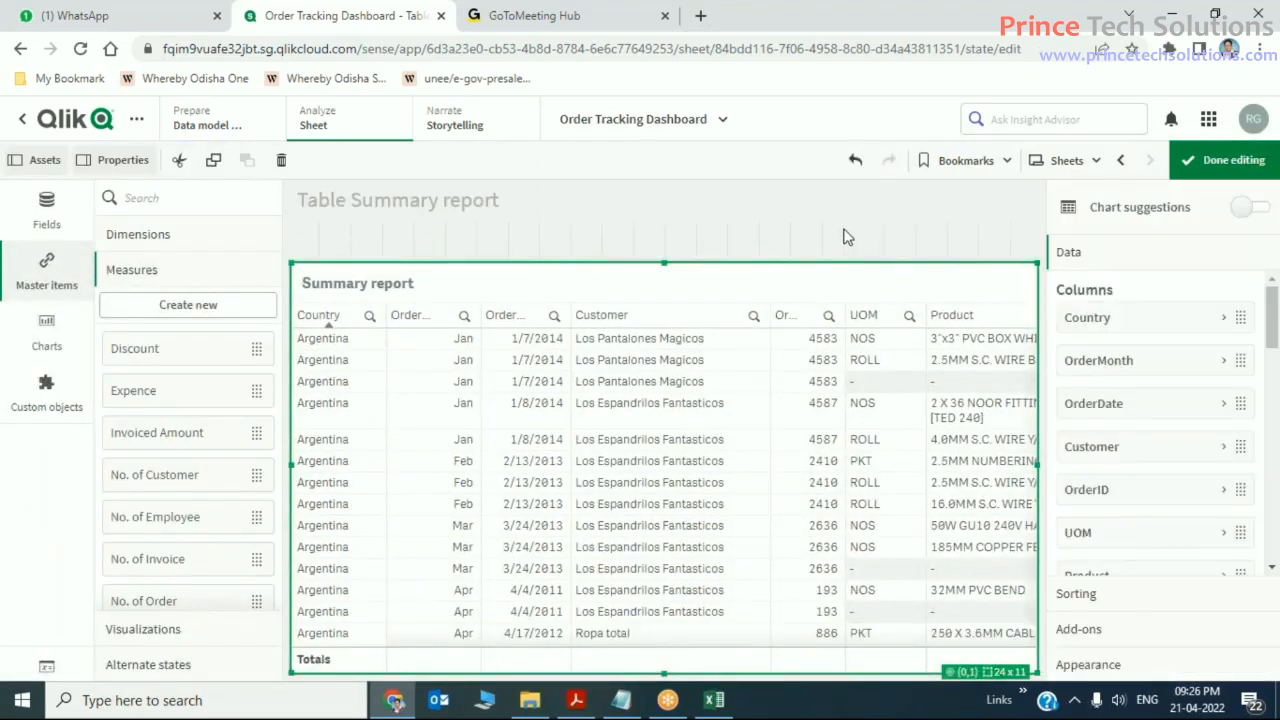
pyautogui.click(797, 239)
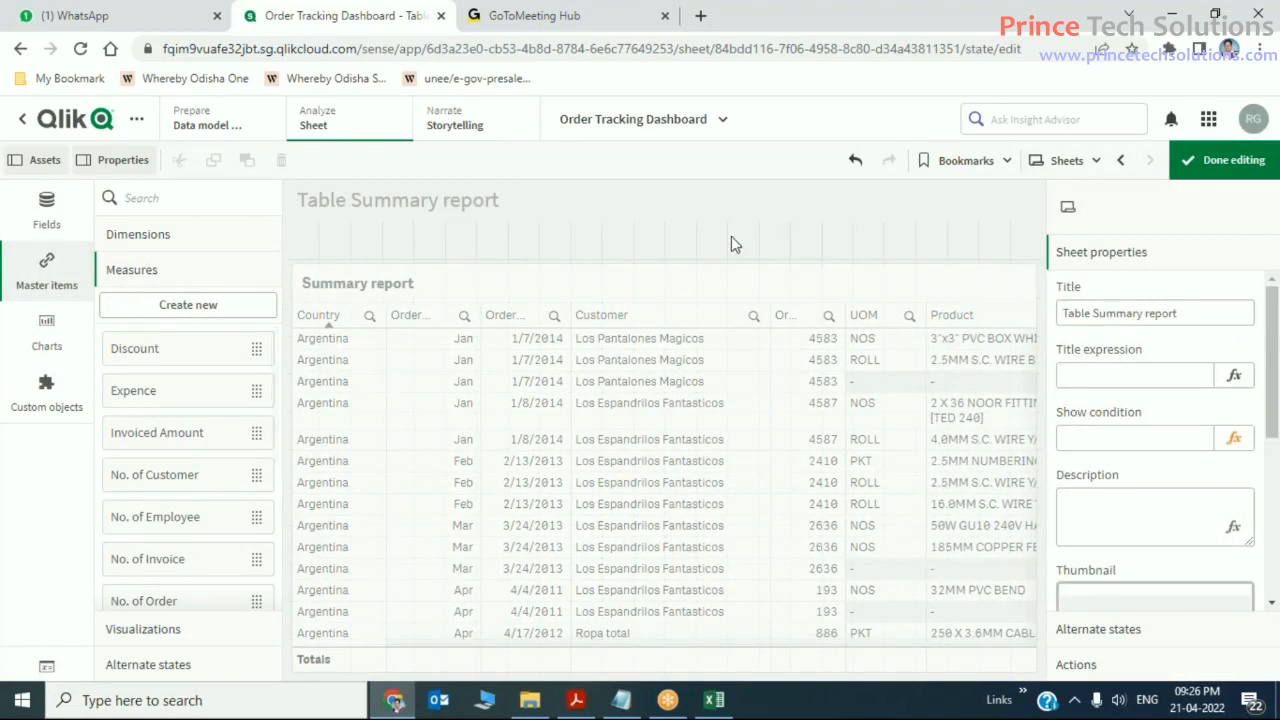
# - Open the Variables dialog and delete the existing vTAX variable
pyautogui.click(47, 668)
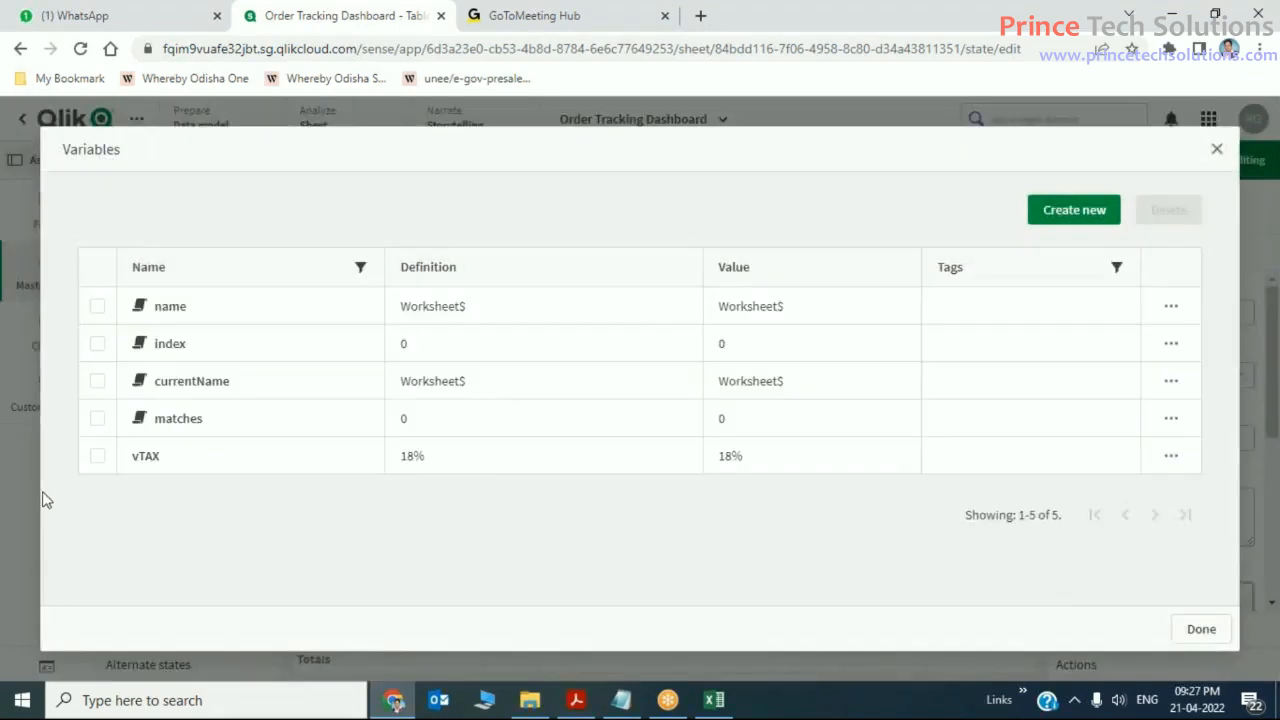
pyautogui.click(97, 456)
pyautogui.click(1168, 210)
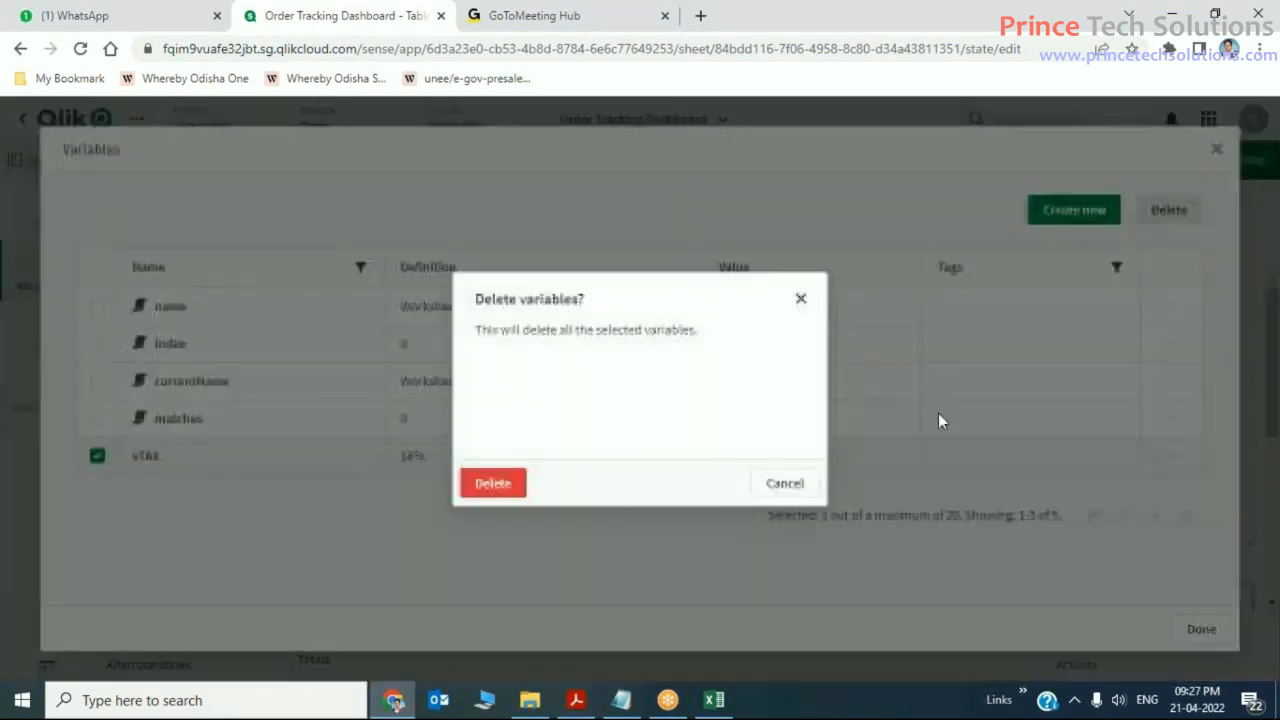
pyautogui.click(500, 482)
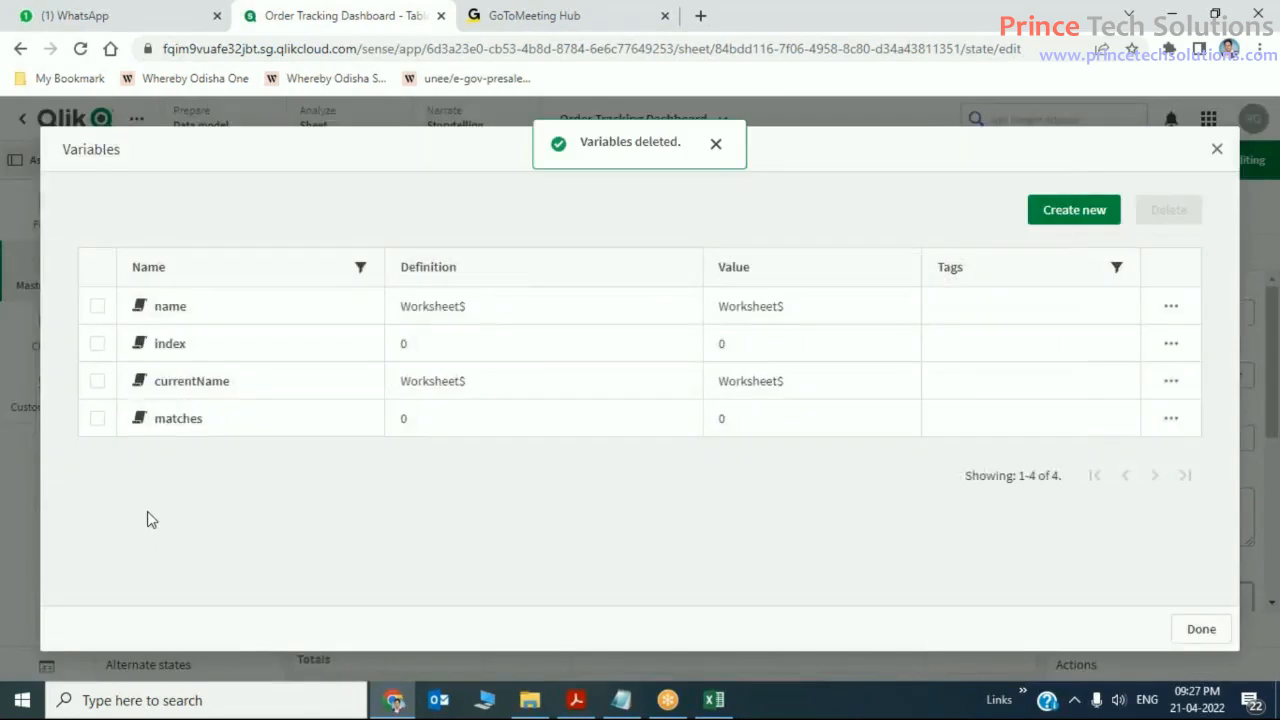
# - Create a new variable named vTAX with the definition 17 and finish with the Variables dialog
pyautogui.click(1095, 212)
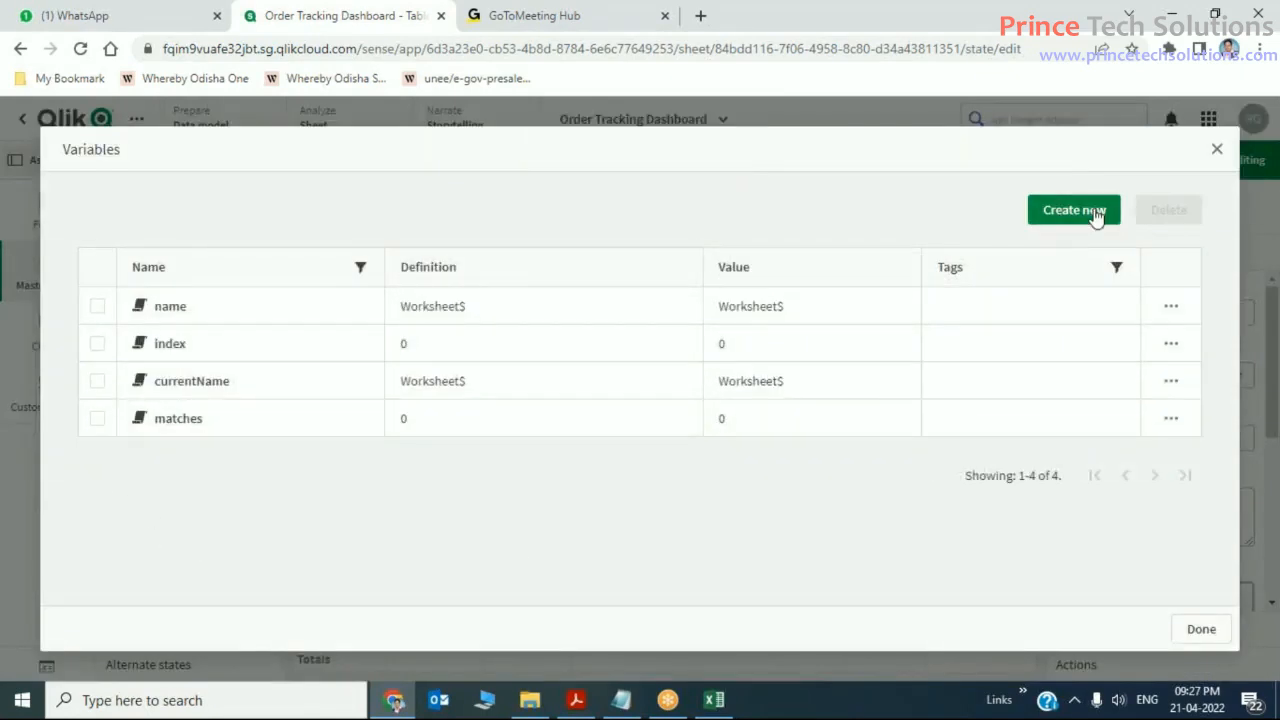
pyautogui.click(640, 300)
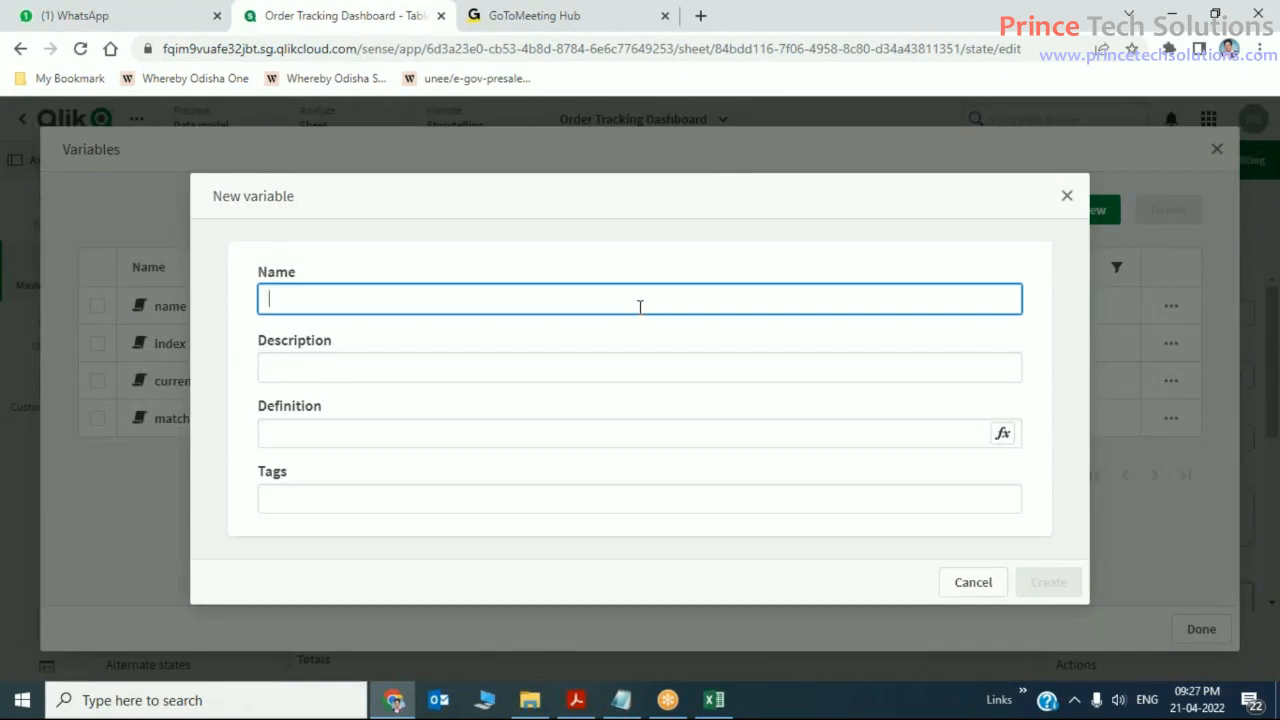
pyautogui.write('vTAX')
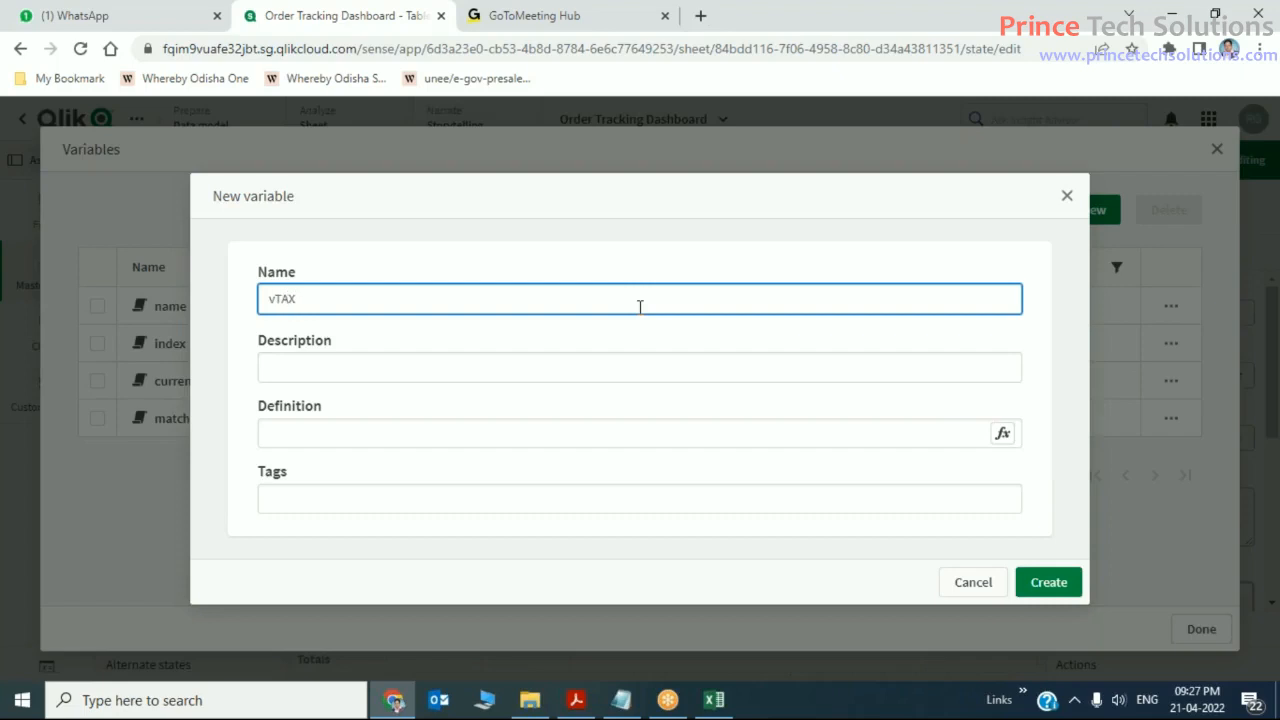
pyautogui.click(557, 366)
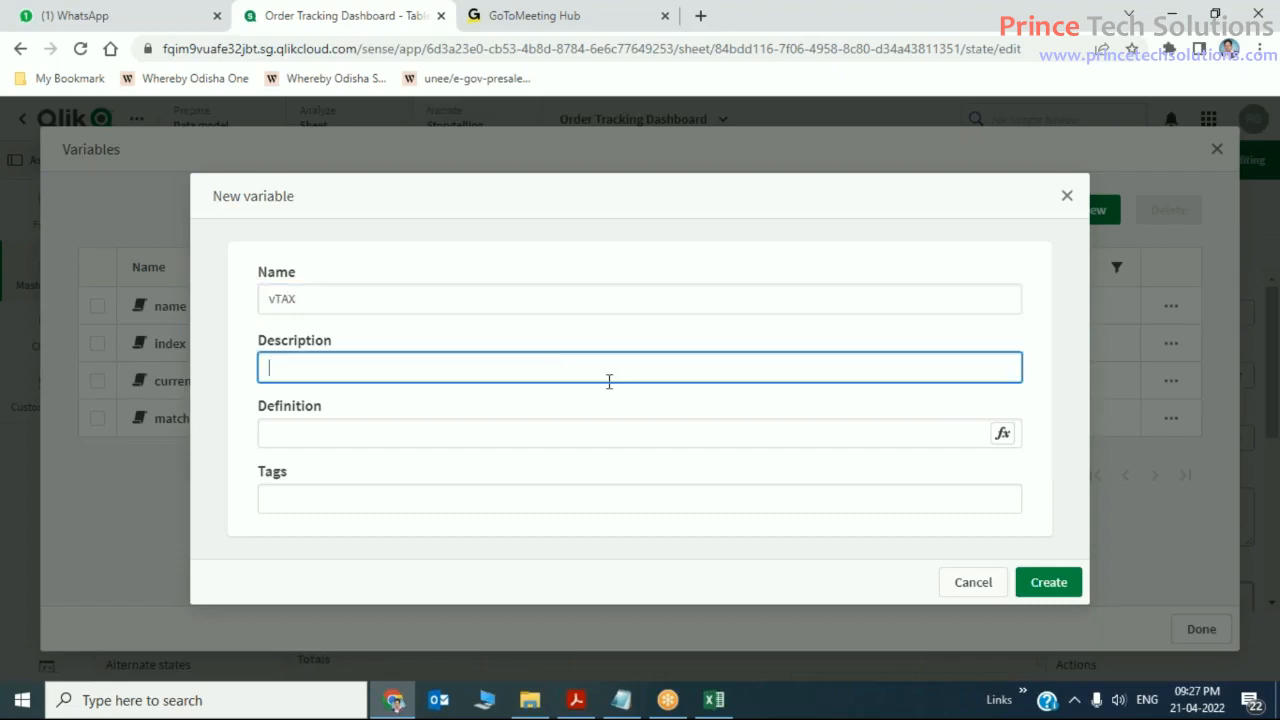
pyautogui.click(1003, 437)
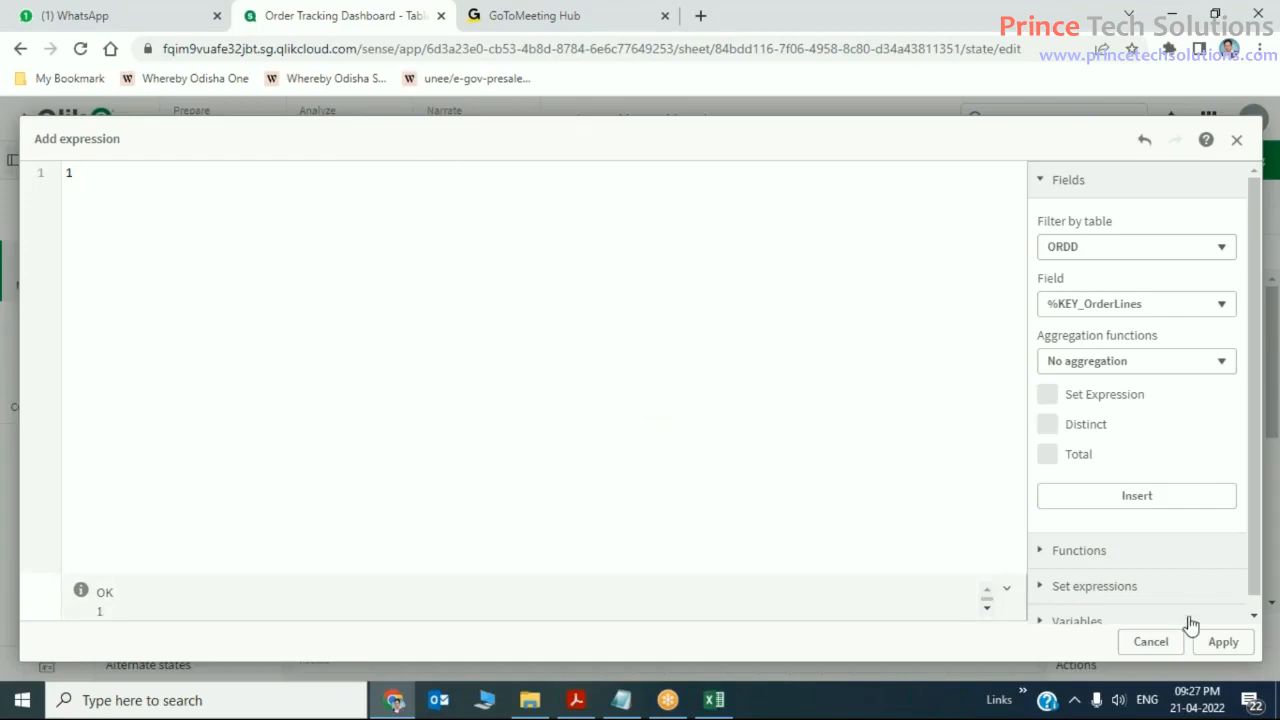
pyautogui.click(1223, 642)
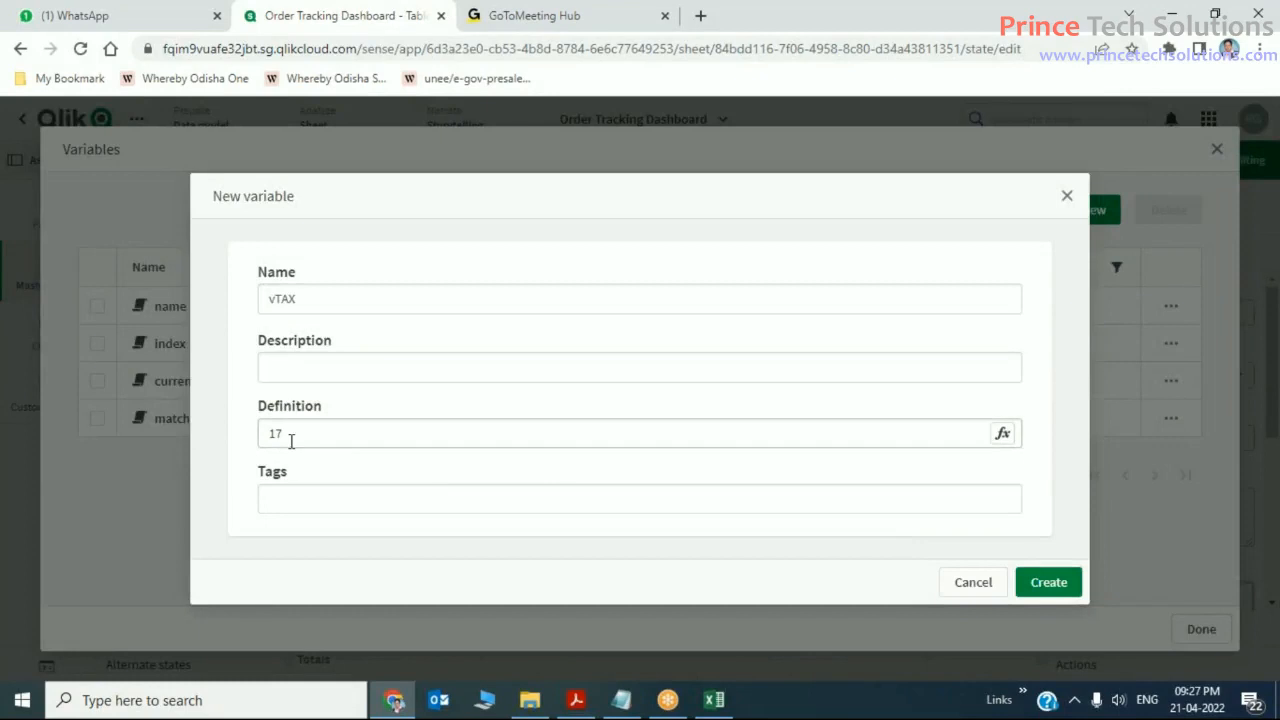
pyautogui.click(1047, 585)
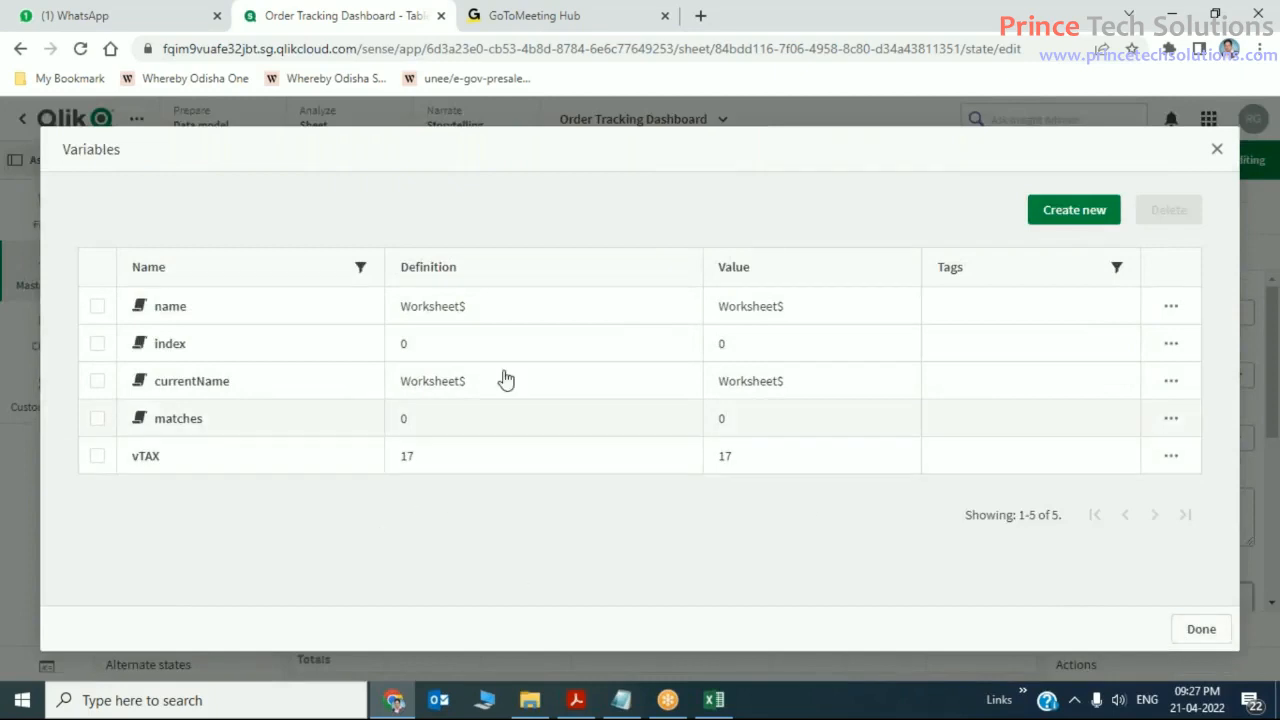
pyautogui.click(1201, 630)
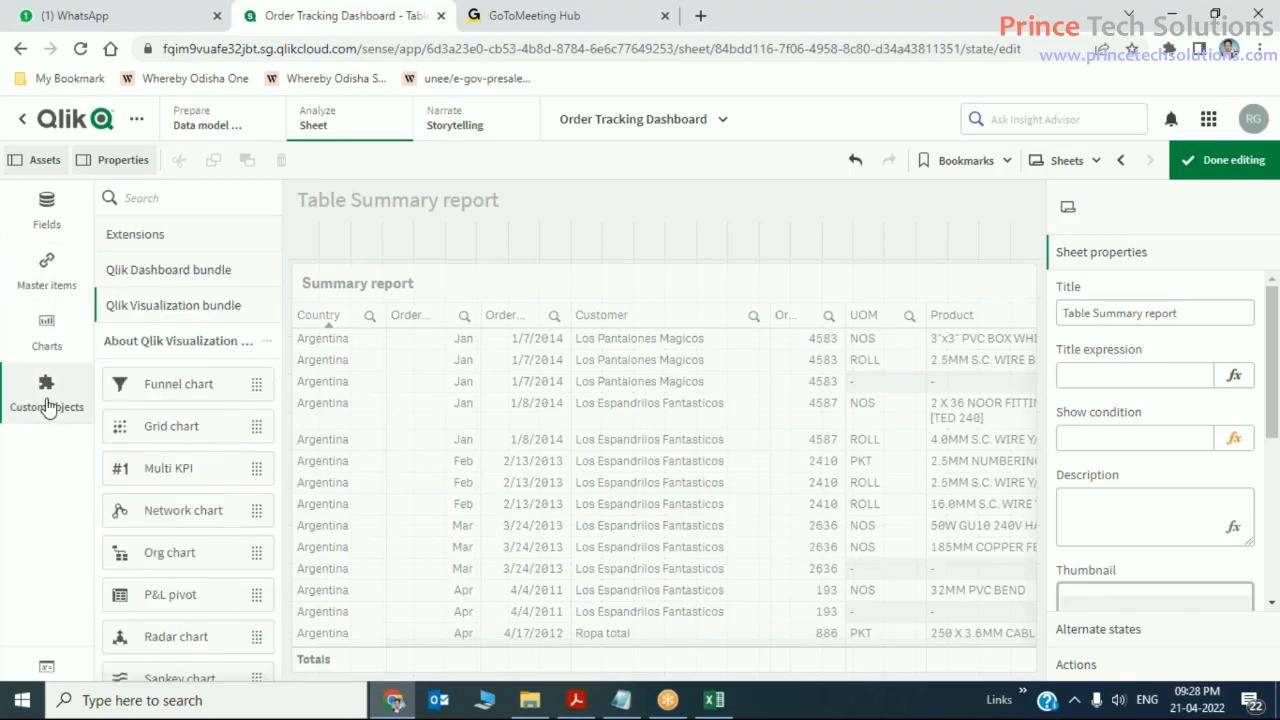
# - Add a Variable input object from the Qlik Dashboard bundle above the right part of the Summary report table
pyautogui.click(183, 279)
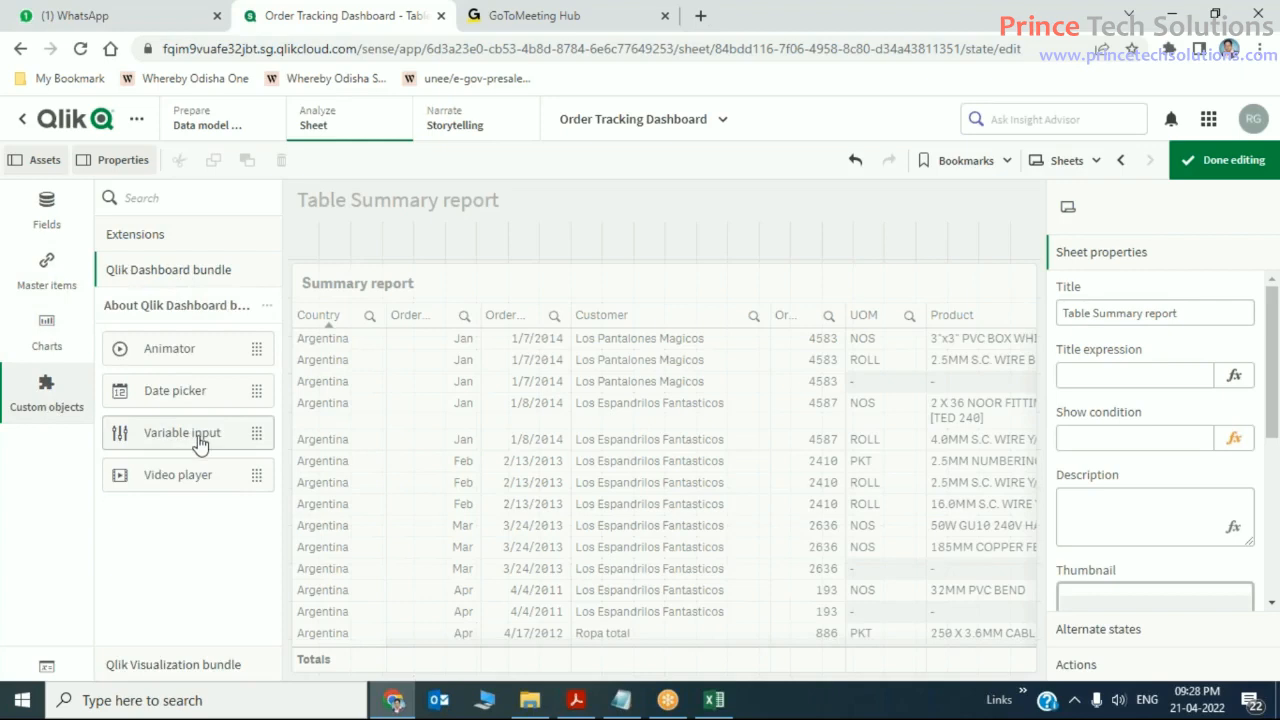
pyautogui.moveTo(214, 437); pyautogui.dragTo(918, 247)
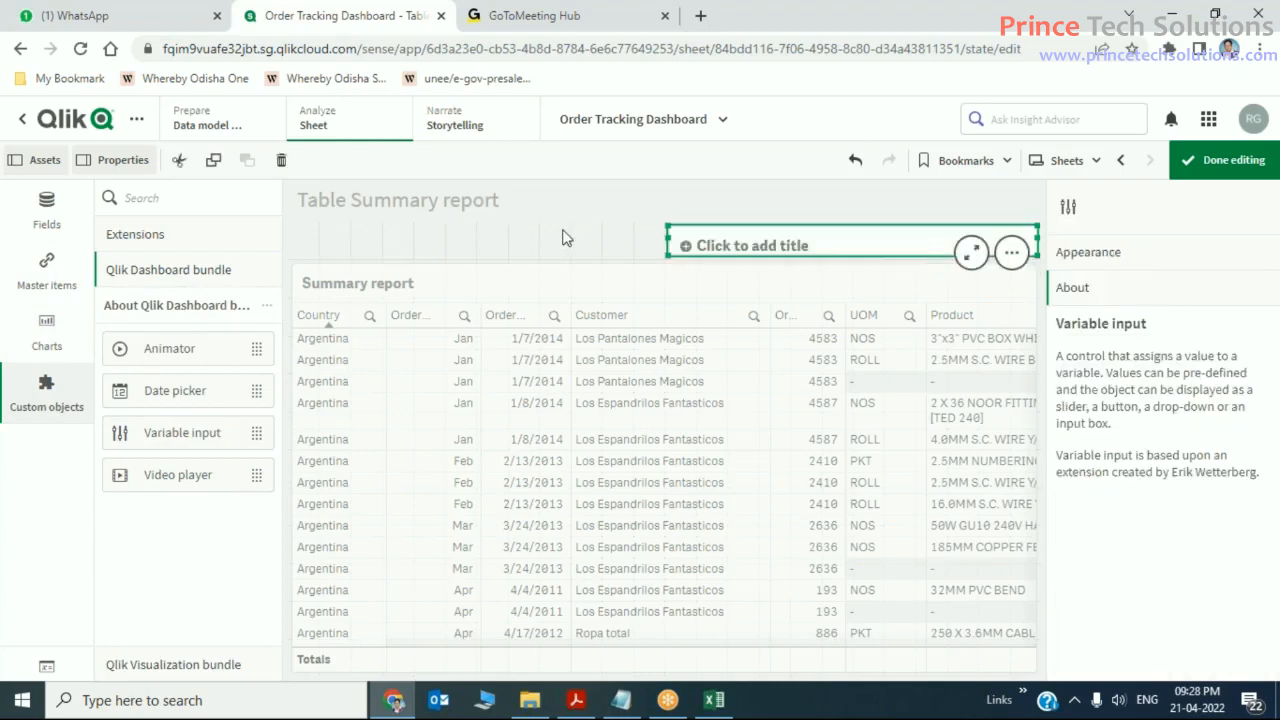
pyautogui.click(616, 246)
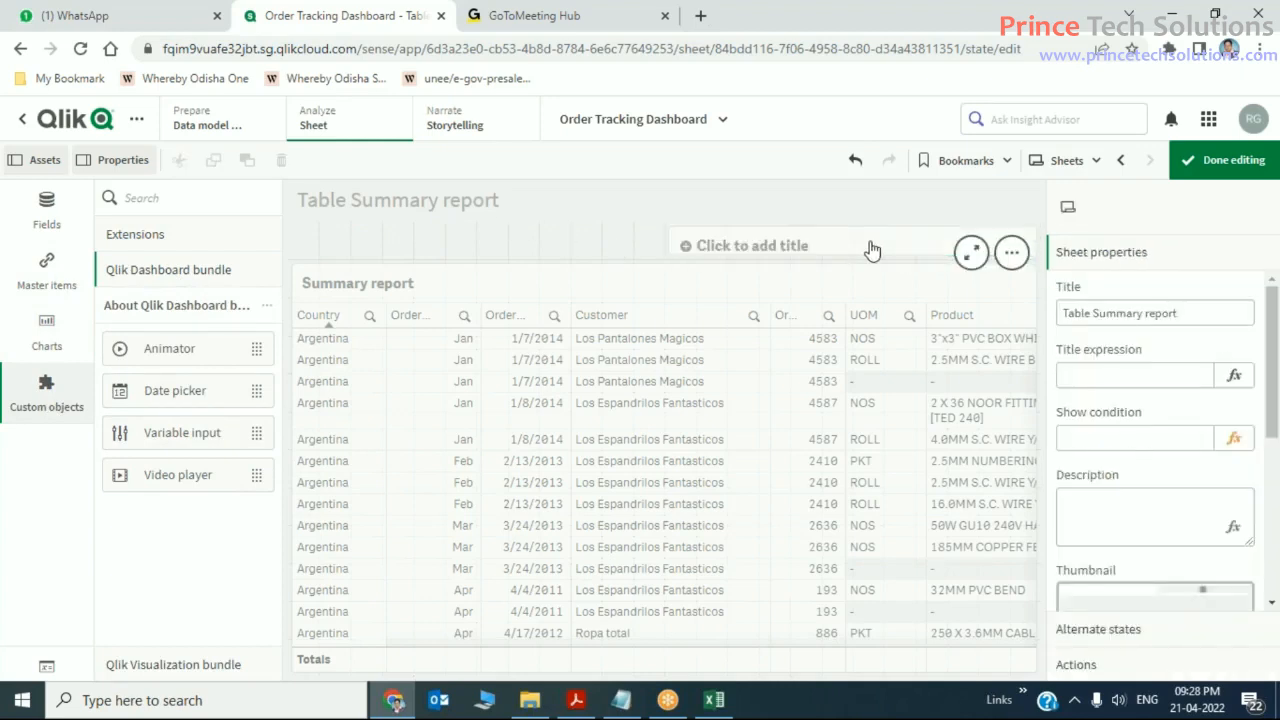
pyautogui.click(871, 249)
# - Link the variable input to vTAX, show it as an input box, and finish editing to preview the sheet
pyautogui.click(1136, 264)
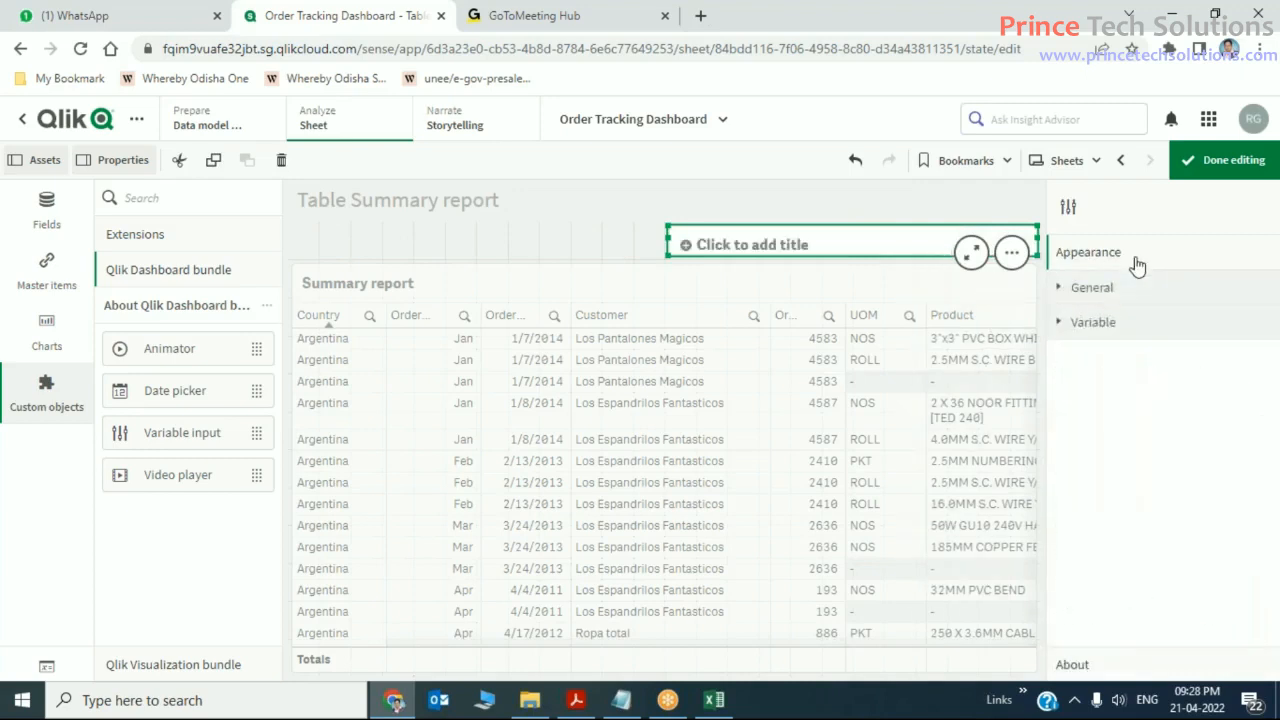
pyautogui.click(1060, 290)
pyautogui.click(1060, 290)
pyautogui.click(1060, 324)
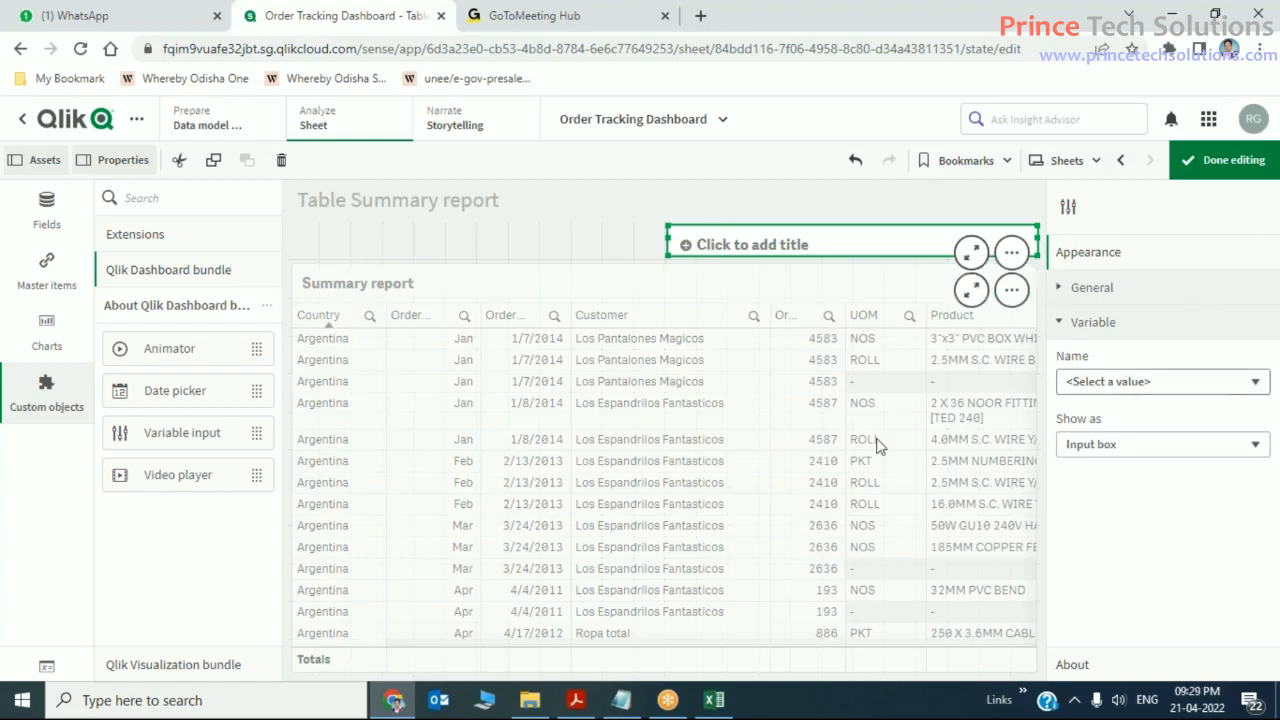
pyautogui.click(1256, 386)
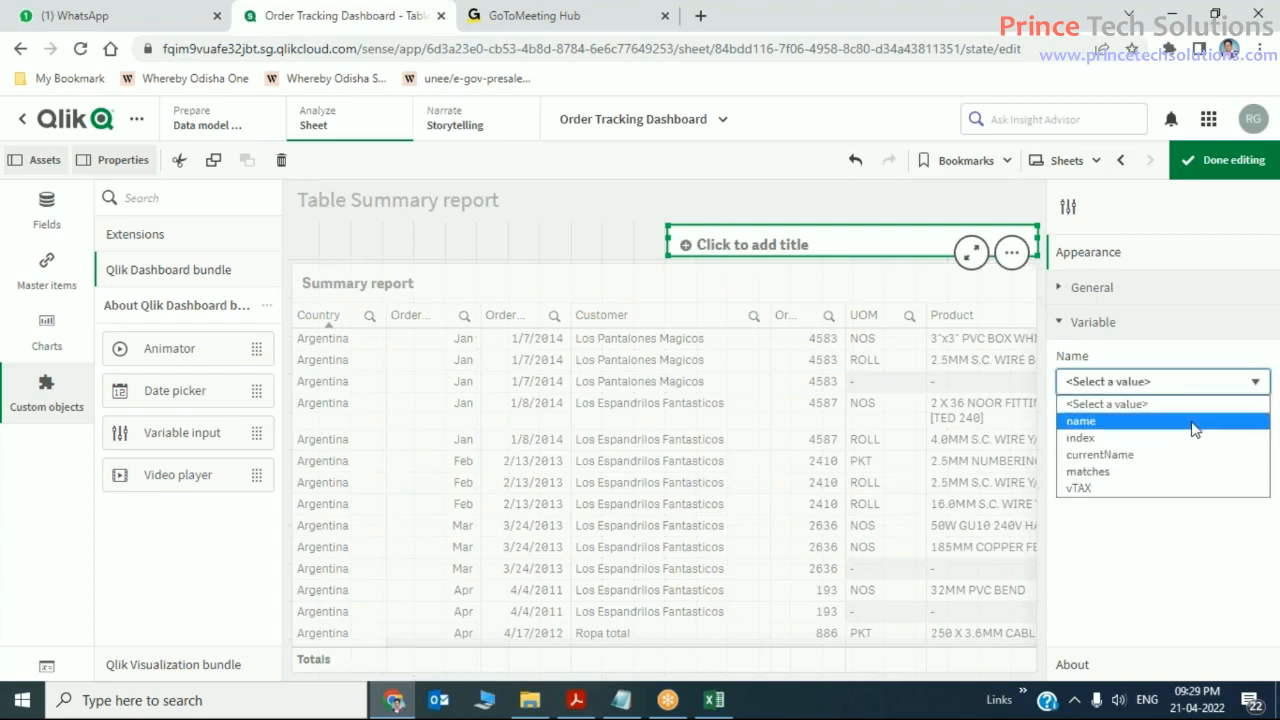
pyautogui.click(1160, 490)
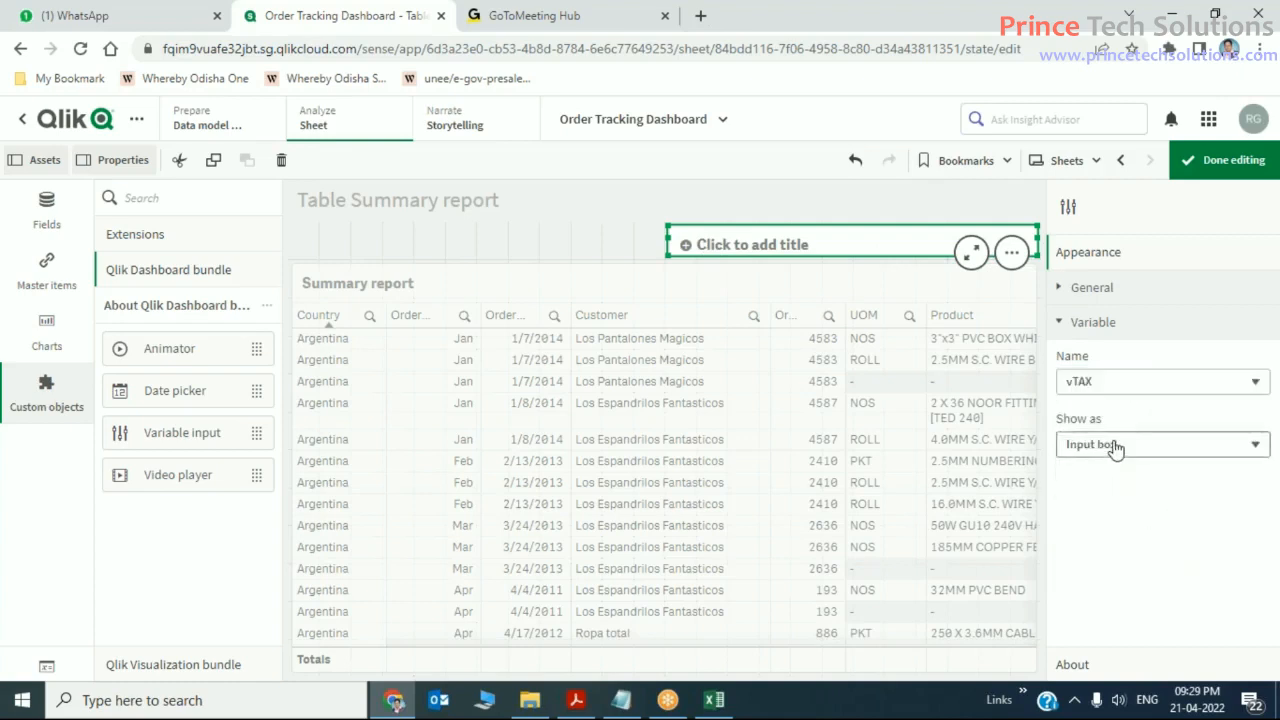
pyautogui.click(1252, 450)
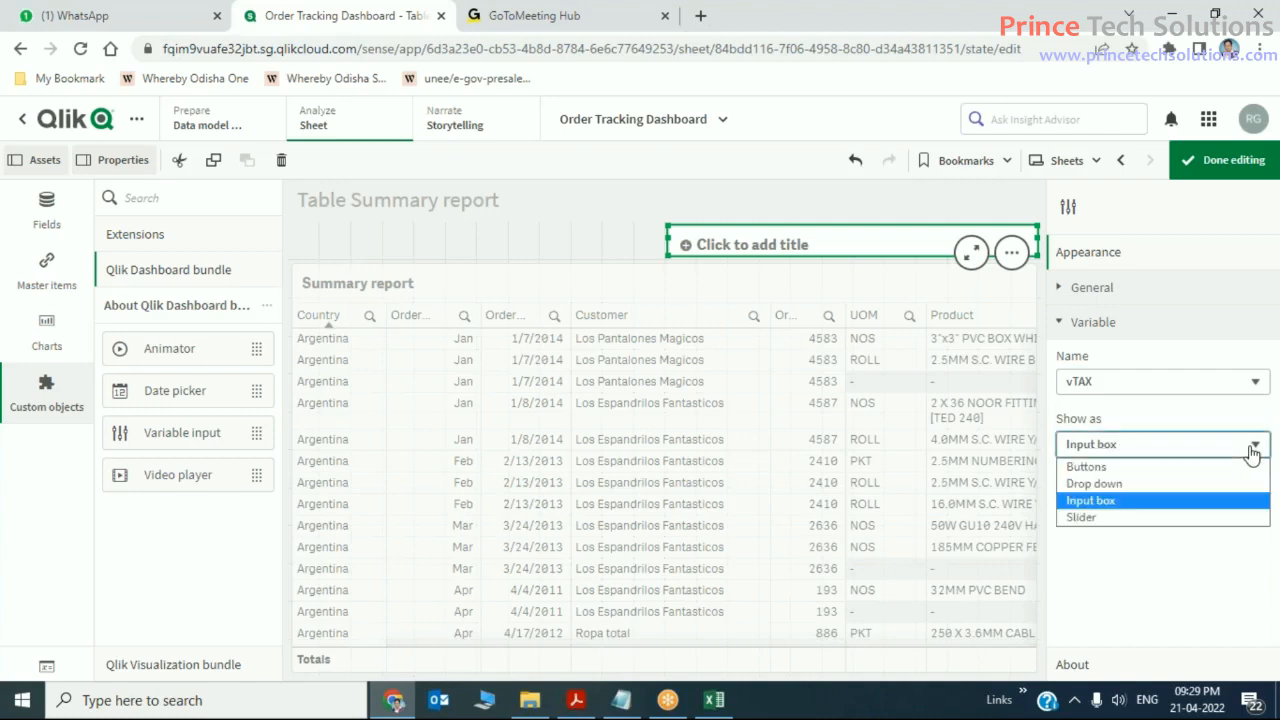
pyautogui.click(1205, 499)
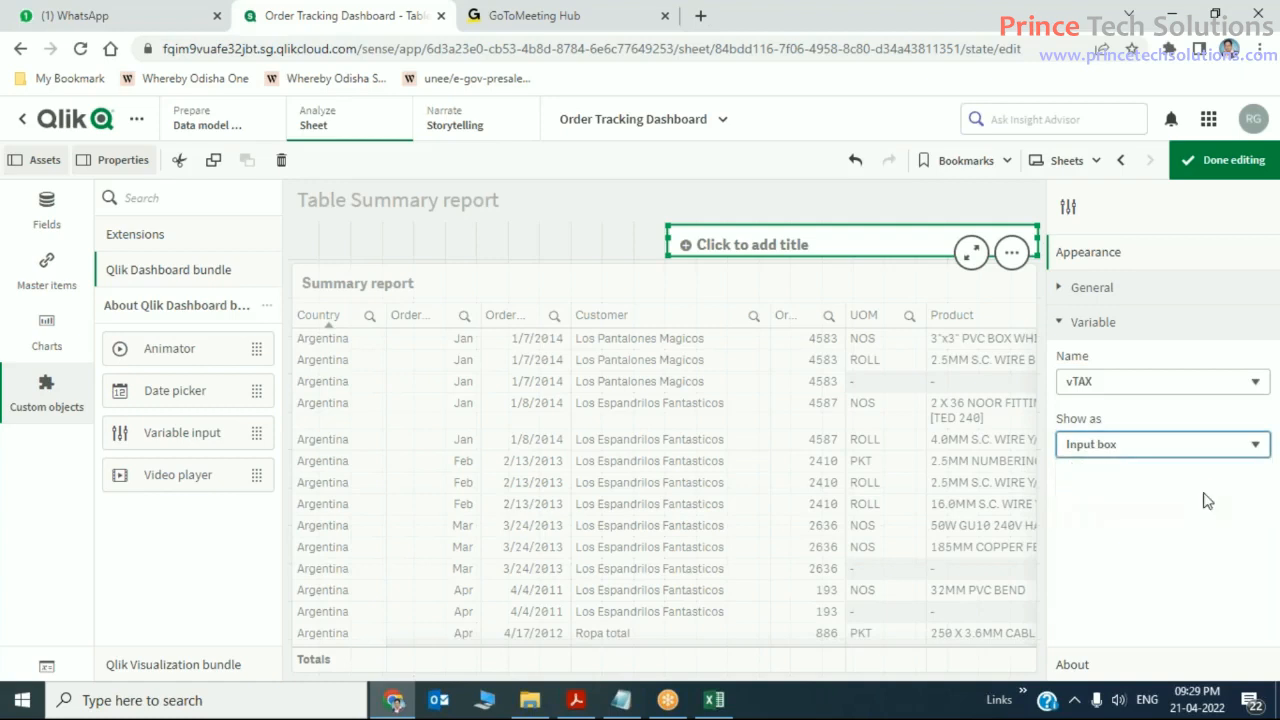
pyautogui.click(1238, 161)
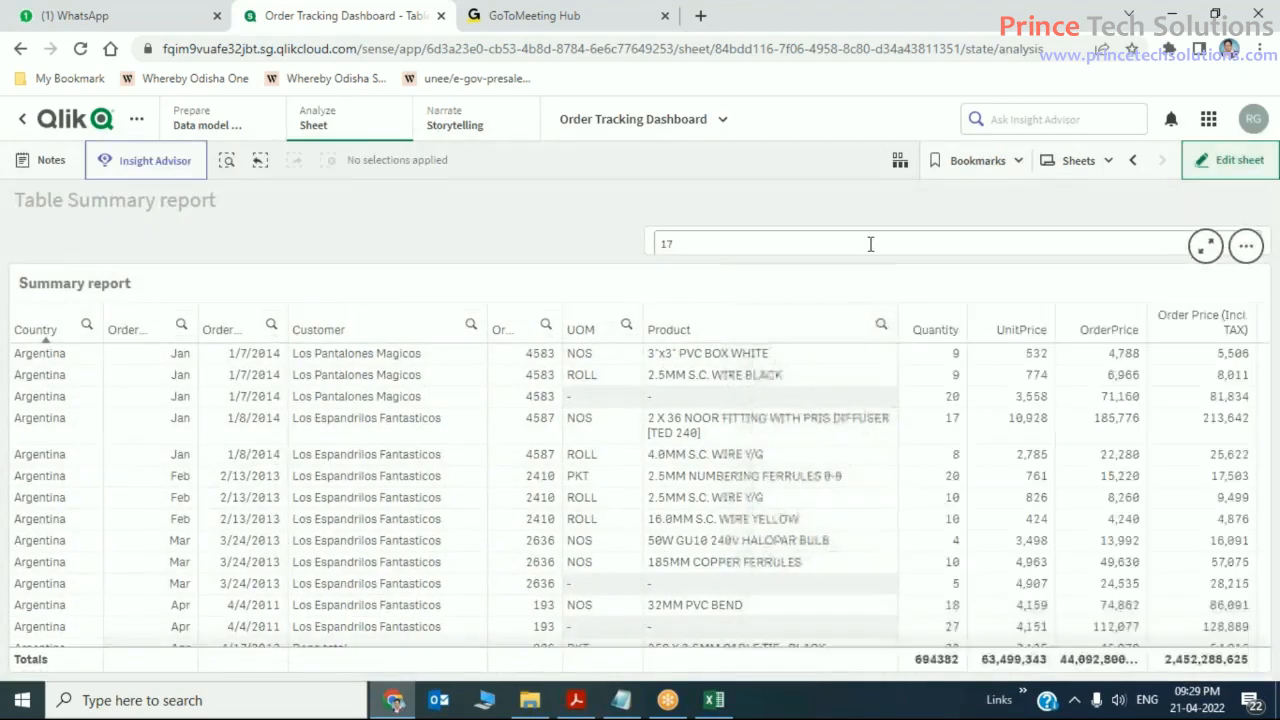
# - Reopen the sheet for editing, lower the top edge of the Summary report table by one grid row, and extend the variable input downward to fill it
pyautogui.click(1218, 168)
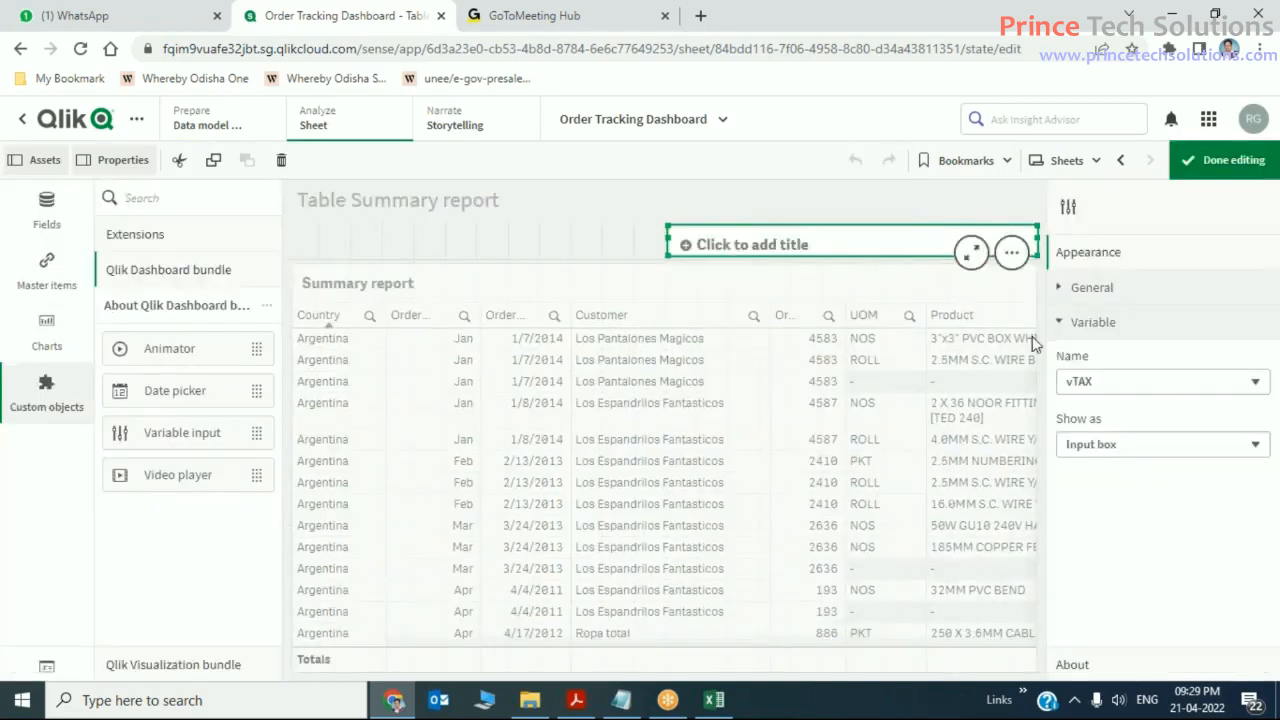
pyautogui.click(709, 287)
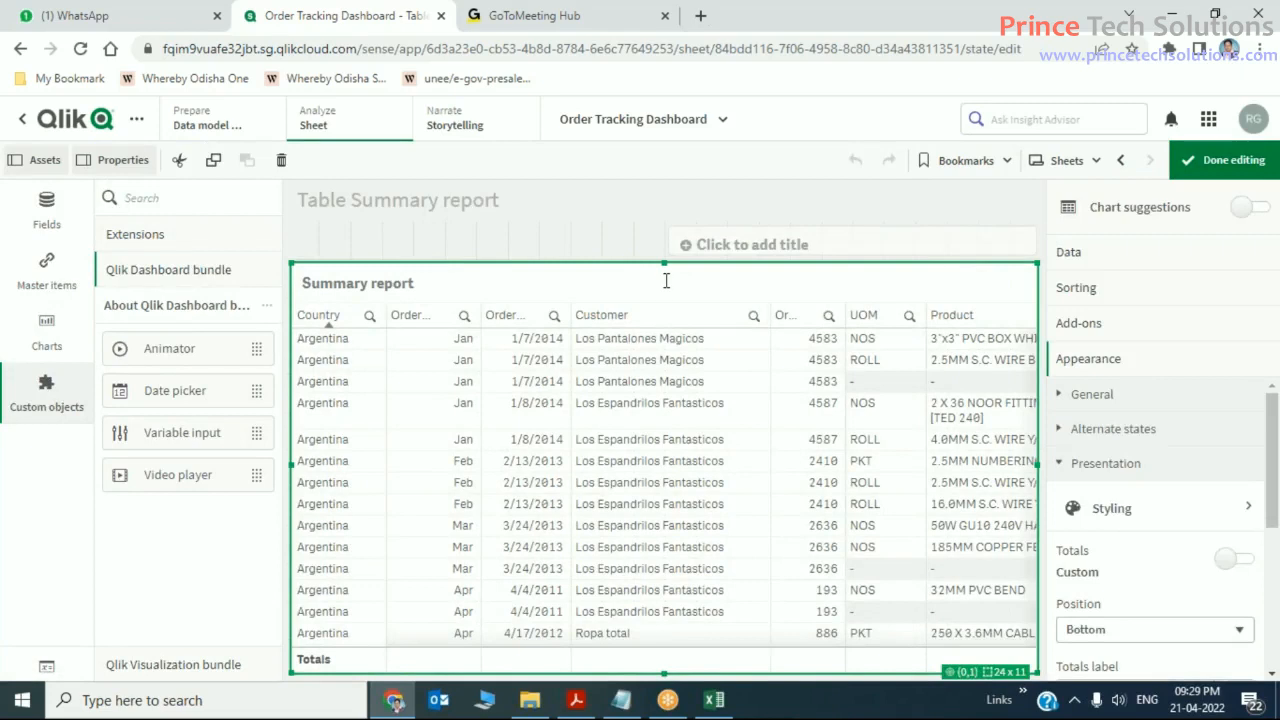
pyautogui.moveTo(666, 281); pyautogui.dragTo(666, 291)
pyautogui.click(816, 262)
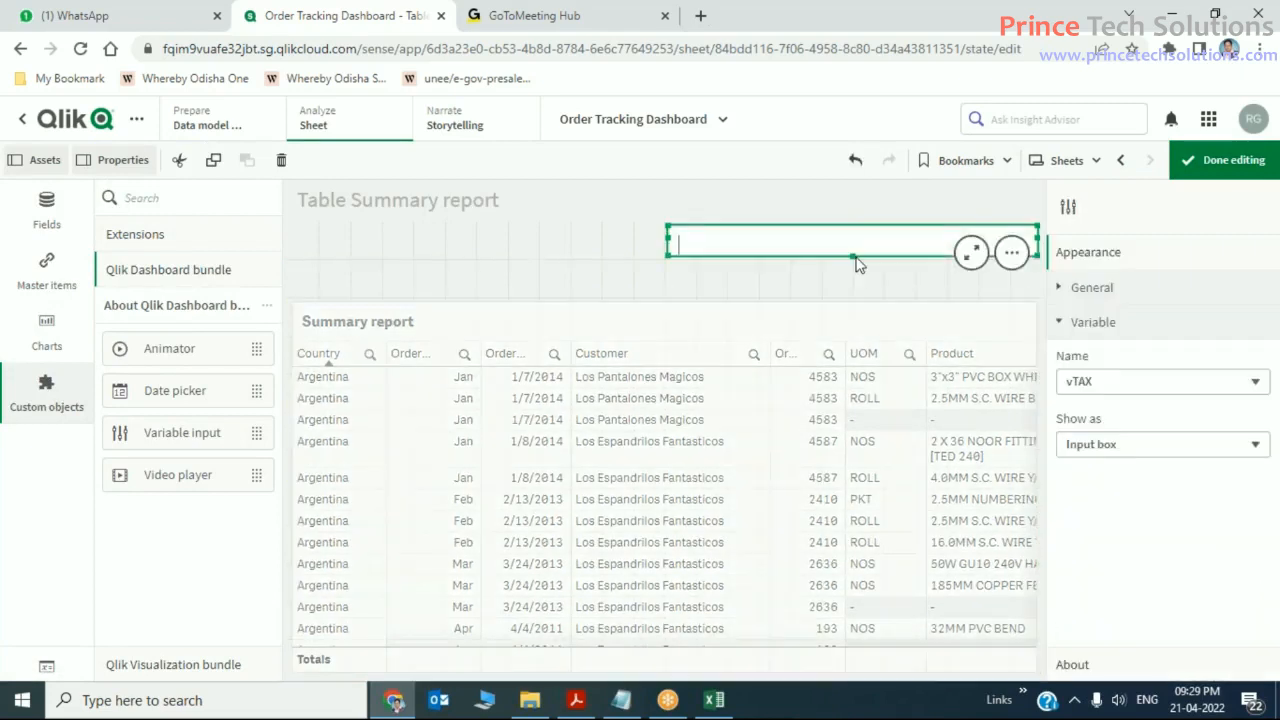
pyautogui.moveTo(852, 257); pyautogui.dragTo(852, 292)
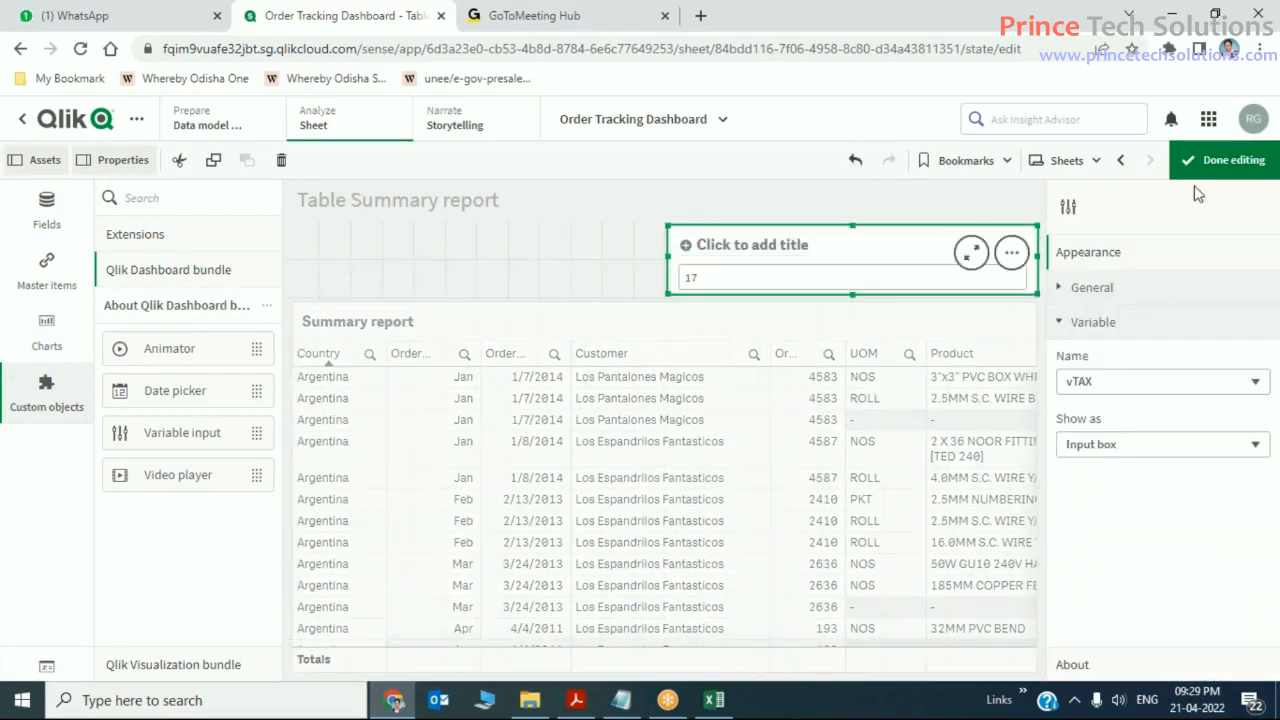
# - Title the variable input TAX, finish editing the sheet, and change the tax value to 18
pyautogui.click(793, 247)
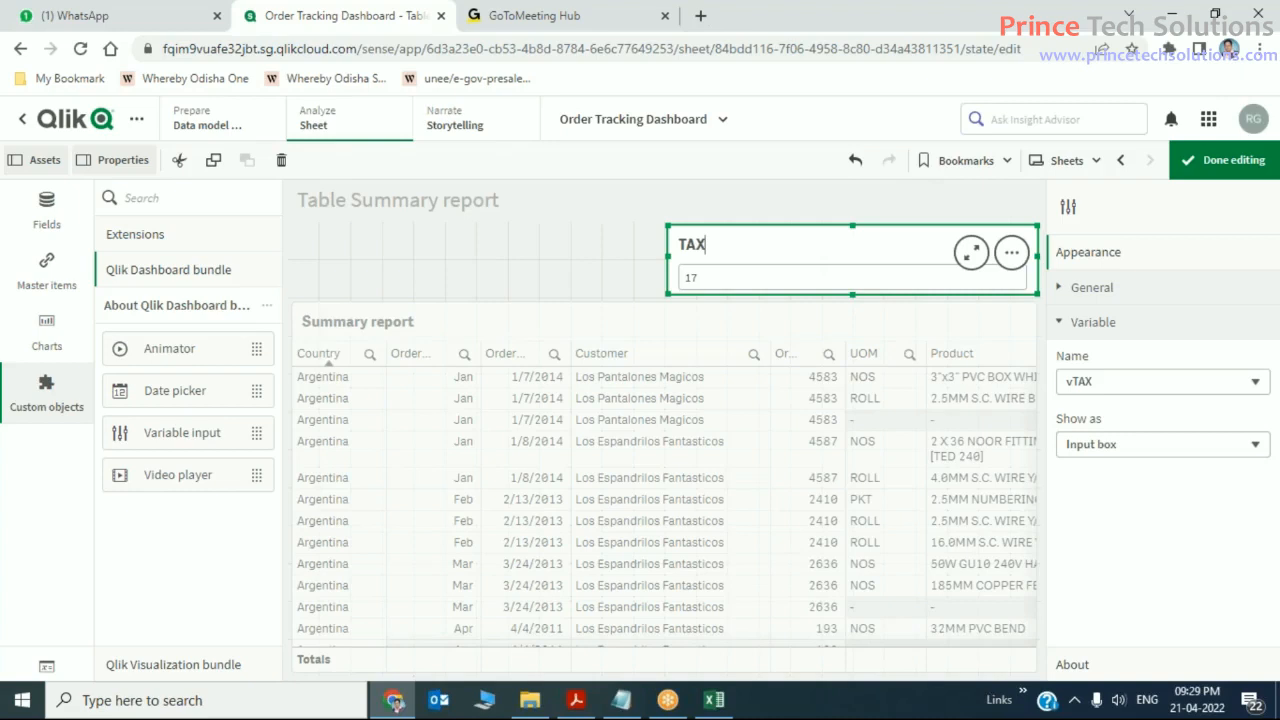
pyautogui.click(584, 259)
pyautogui.click(1222, 162)
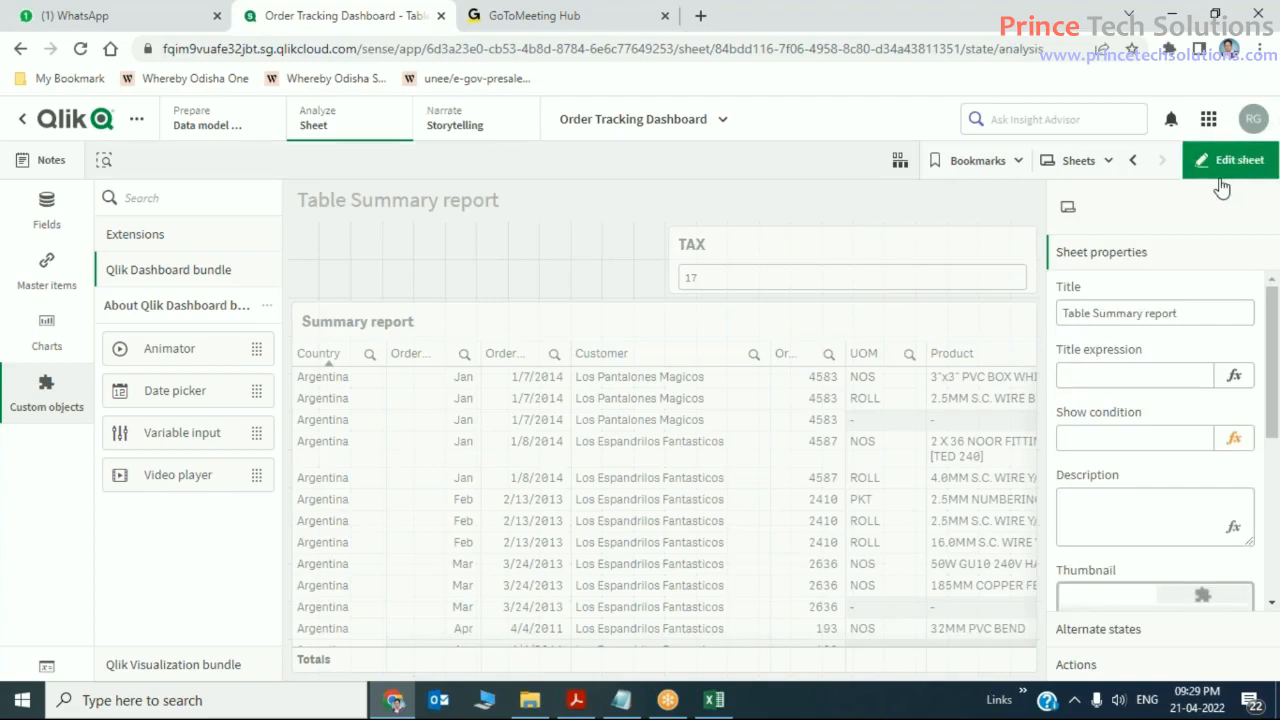
pyautogui.click(735, 271)
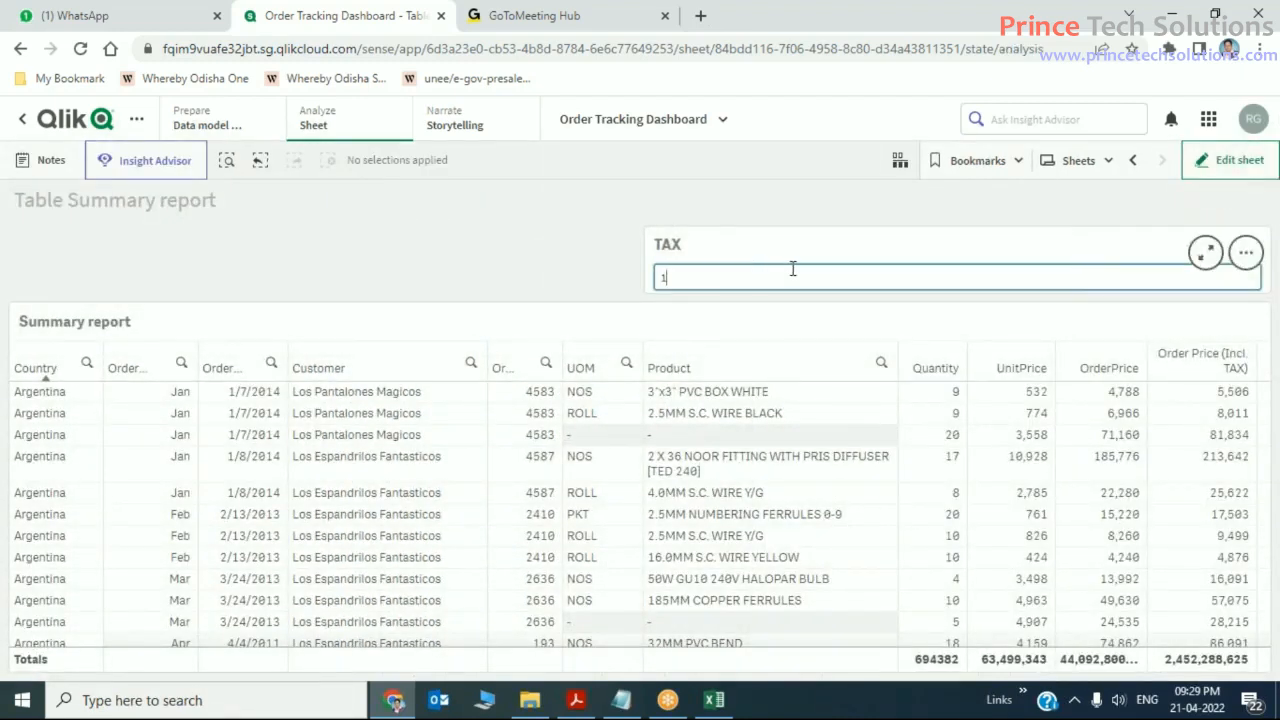
pyautogui.click(596, 264)
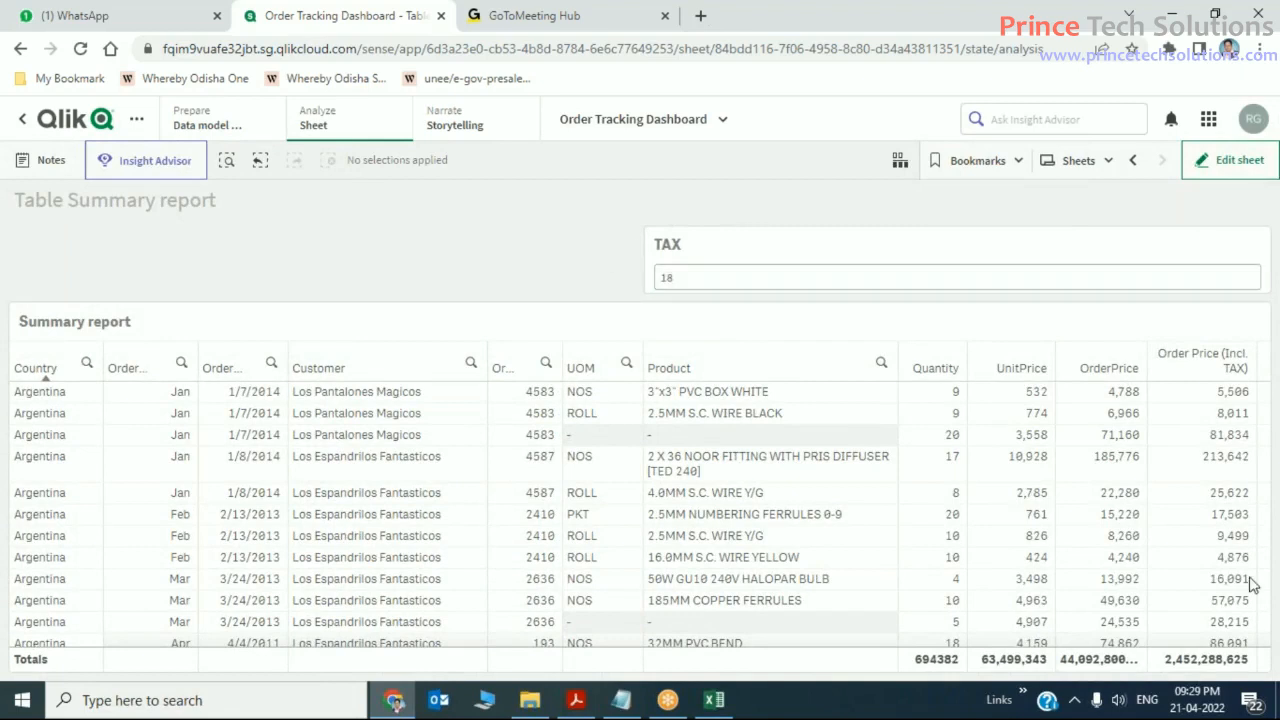
# - Return to sheet editing and change the TAX variable input to show as a slider
pyautogui.click(1240, 170)
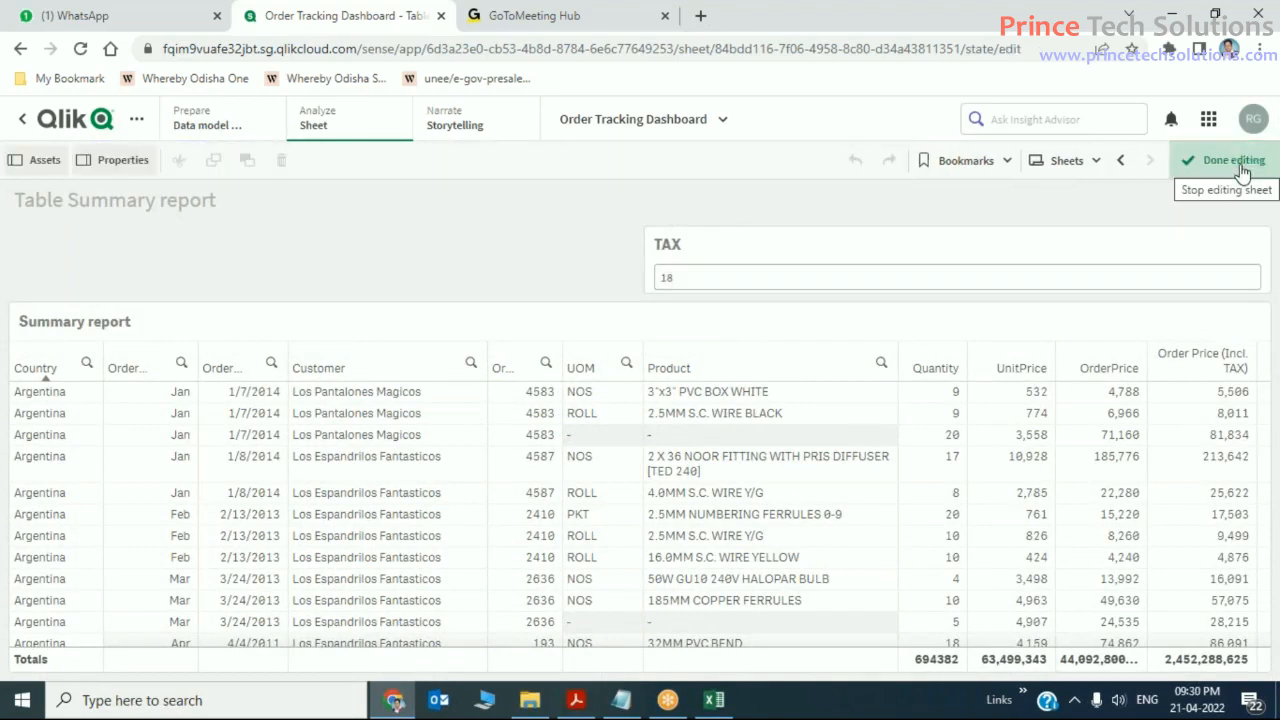
pyautogui.click(928, 252)
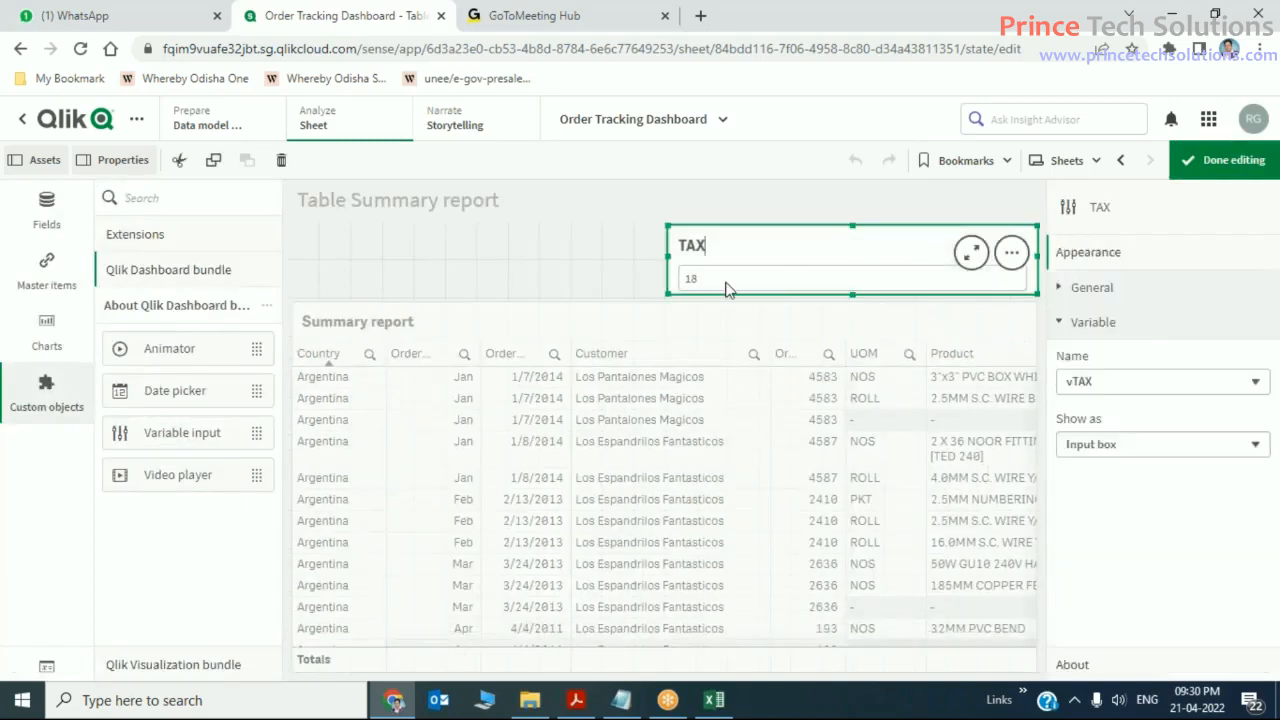
pyautogui.click(1242, 449)
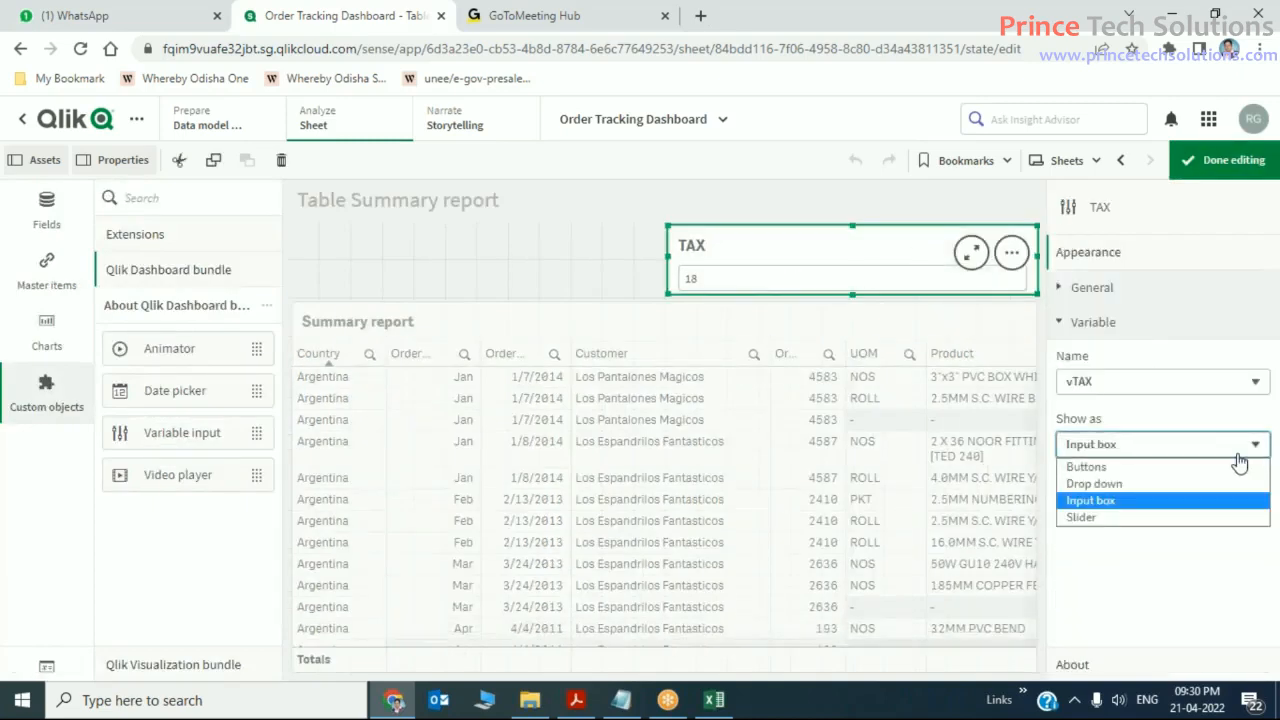
pyautogui.click(1082, 517)
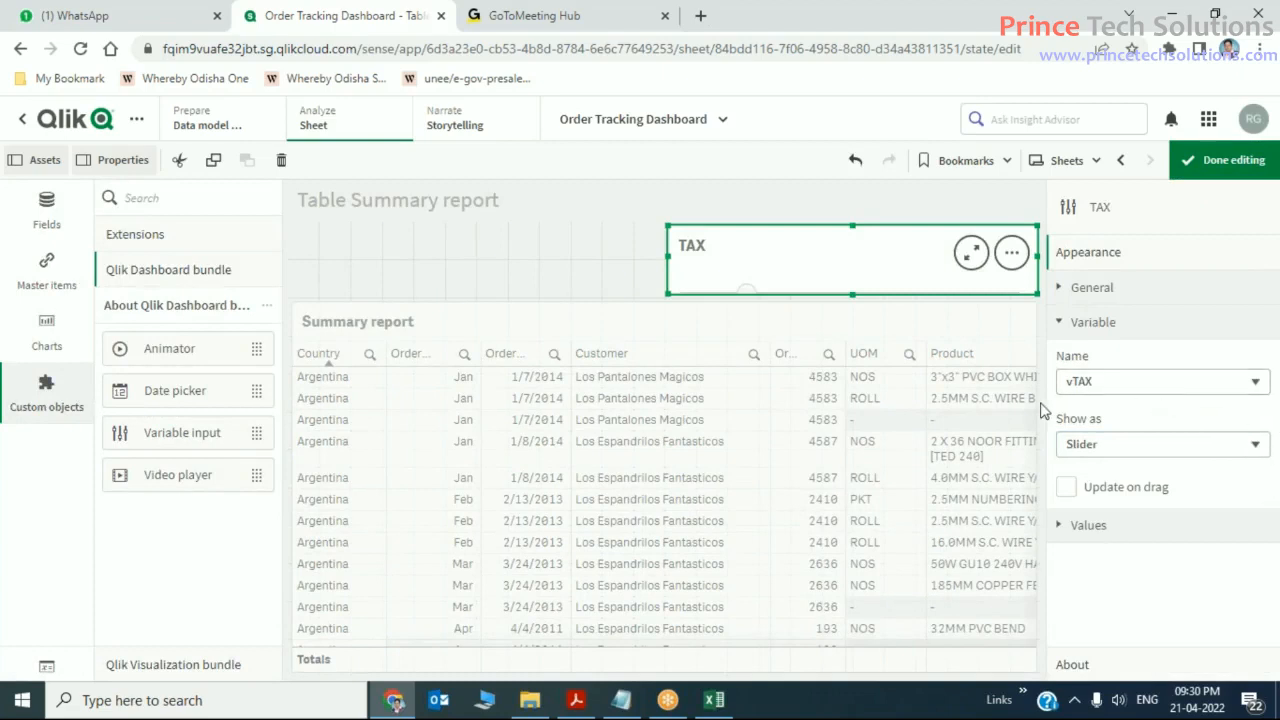
# - Set the TAX slider's values to a minimum of 1, a maximum of 30 and a step of 1
pyautogui.click(1062, 538)
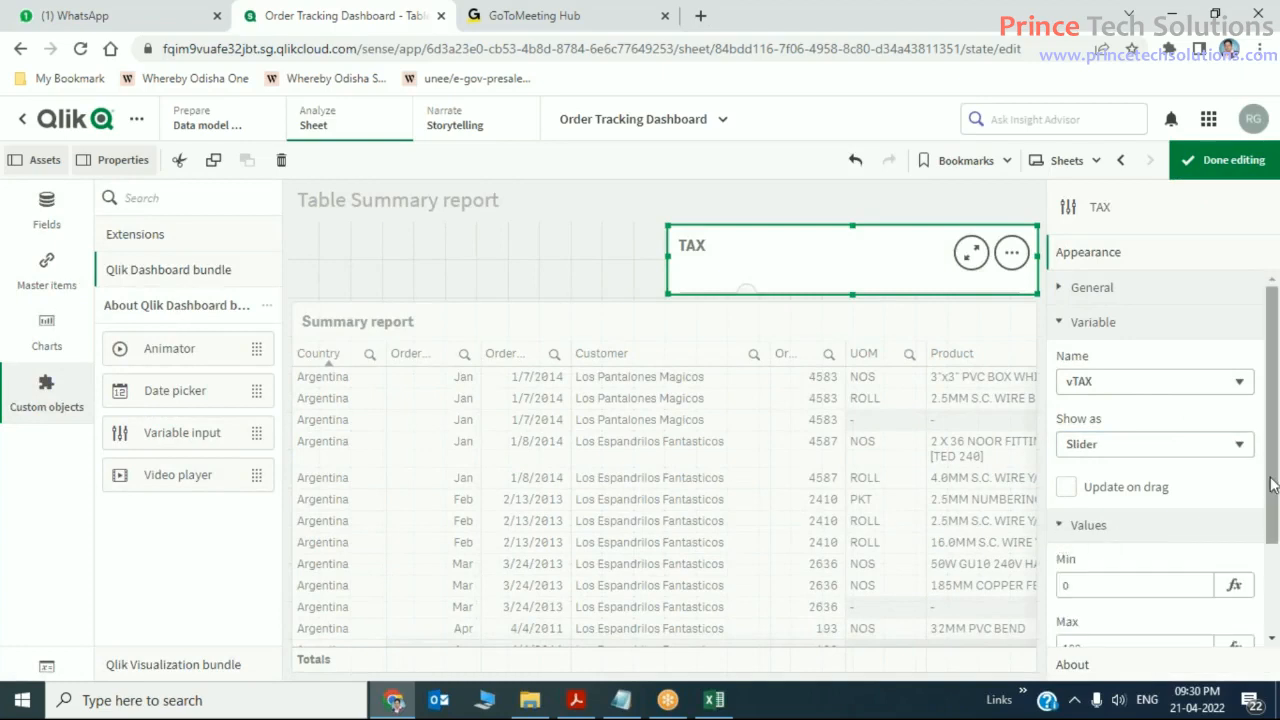
pyautogui.scroll(-2, 1272, 484)
pyautogui.moveTo(1104, 456); pyautogui.dragTo(1031, 461)
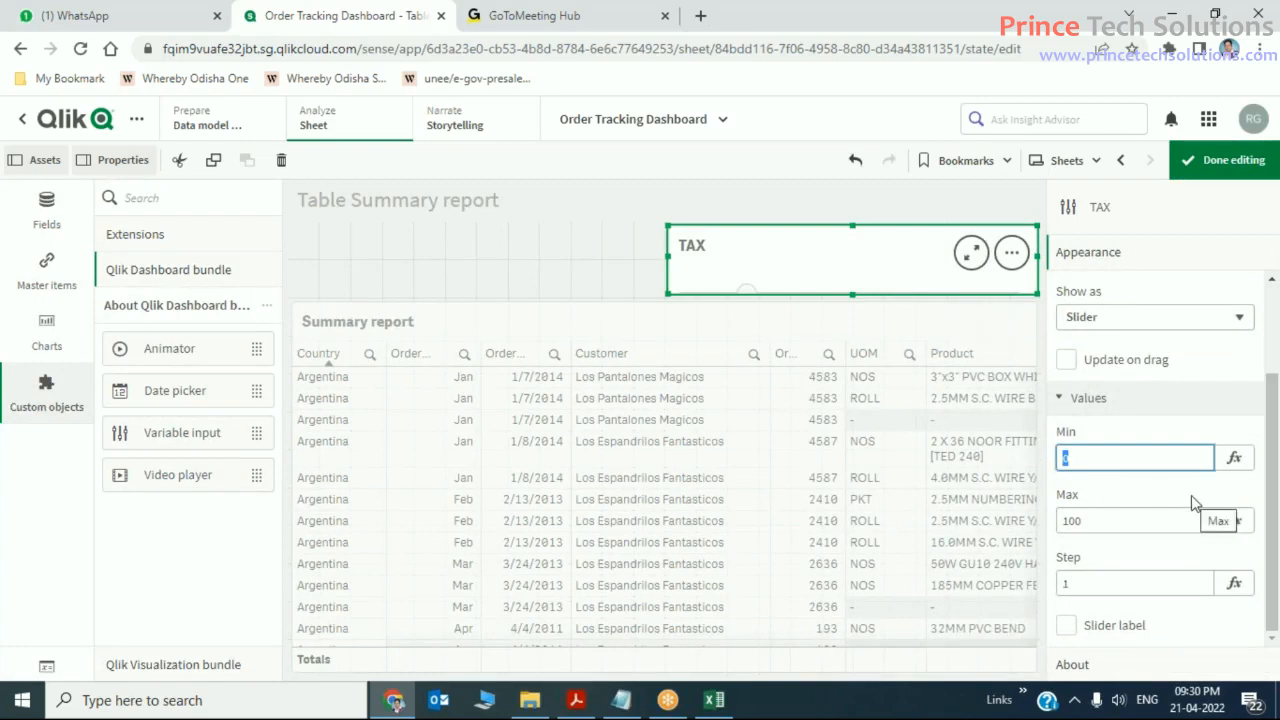
pyautogui.moveTo(1068, 583); pyautogui.dragTo(1052, 585)
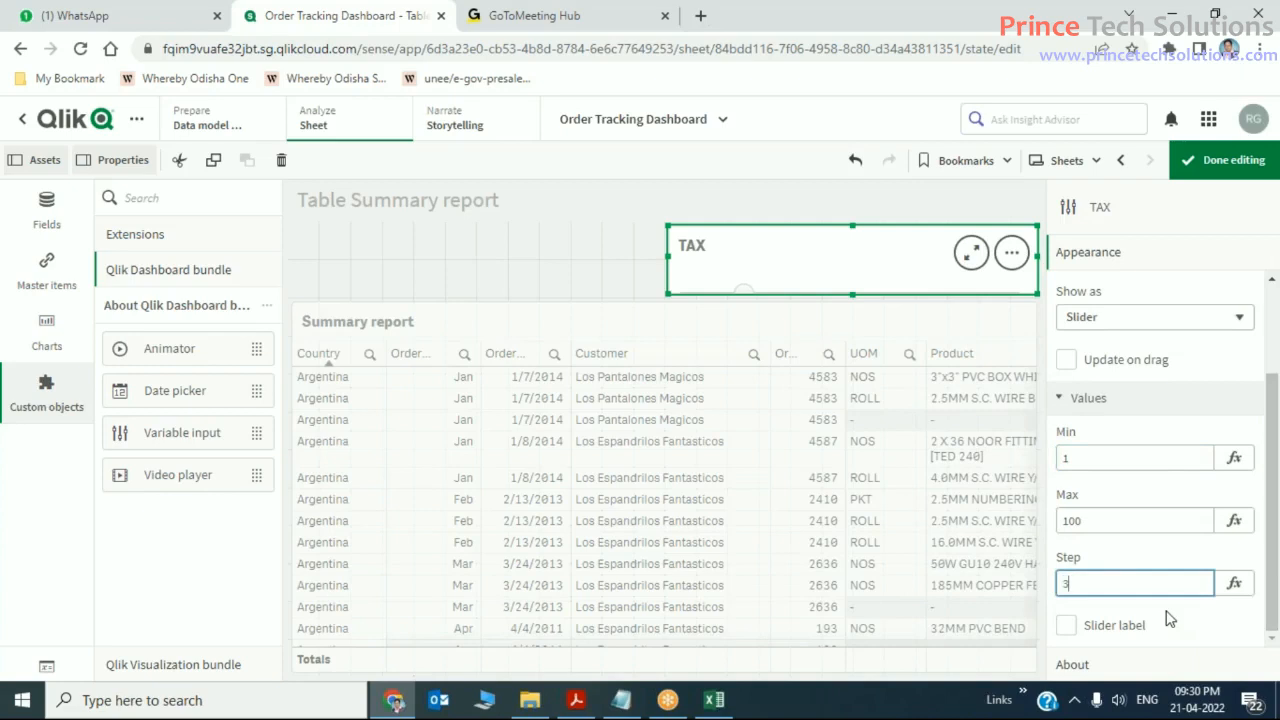
pyautogui.click(1103, 521)
pyautogui.press('BackSpace')
pyautogui.press('BackSpace')
pyautogui.press('BackSpace')
pyautogui.write('30')
pyautogui.moveTo(1136, 575); pyautogui.dragTo(1060, 583)
pyautogui.write('1')
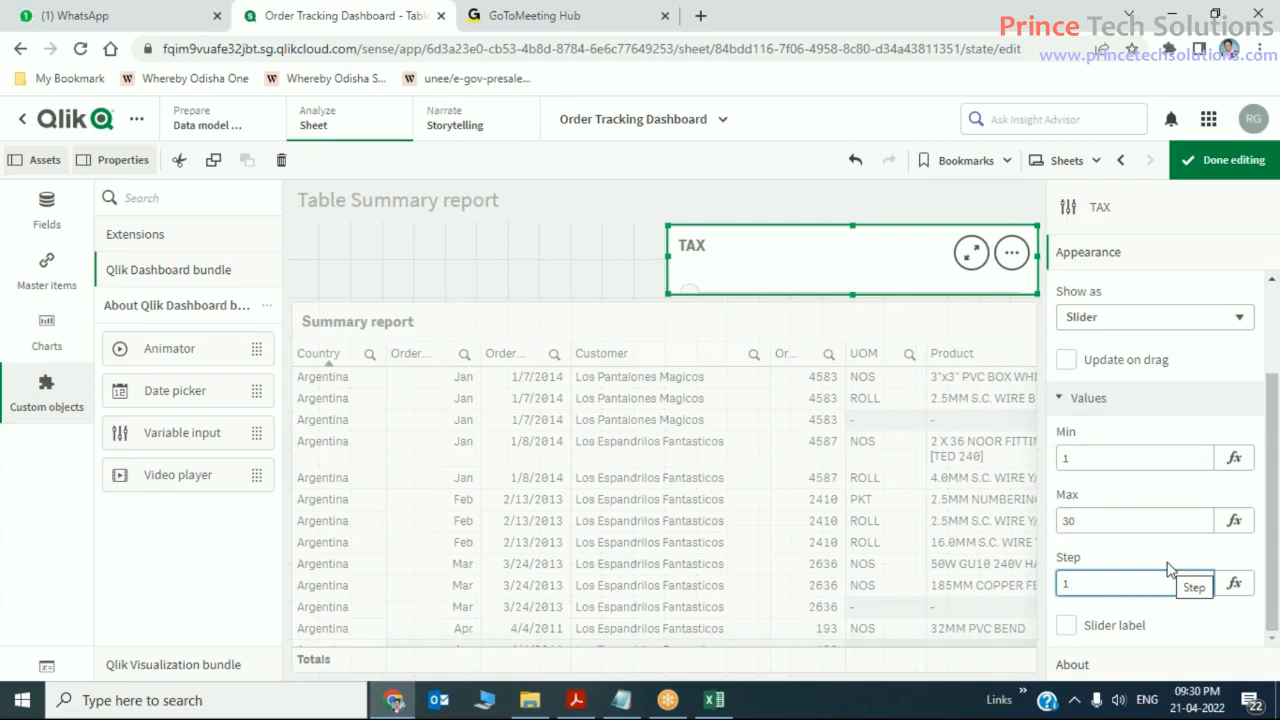
pyautogui.click(1168, 564)
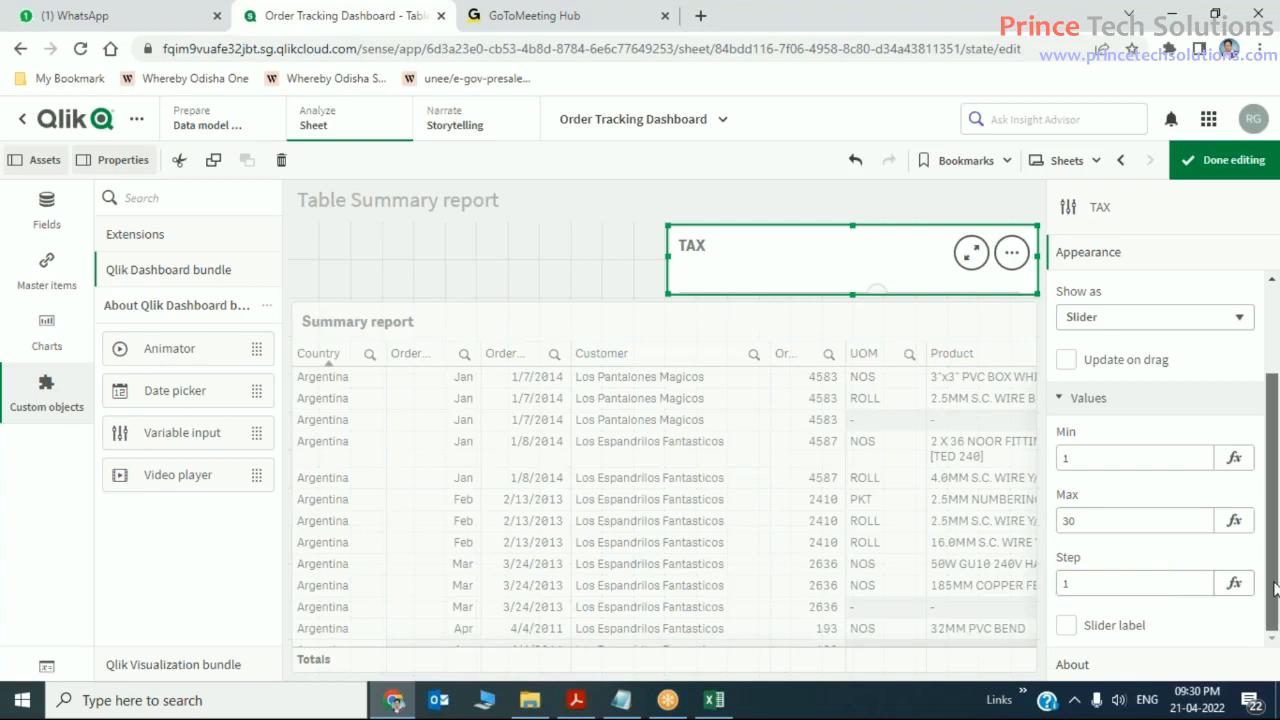
# - Enable the slider label on the TAX variable input and finish editing the sheet
pyautogui.click(1065, 630)
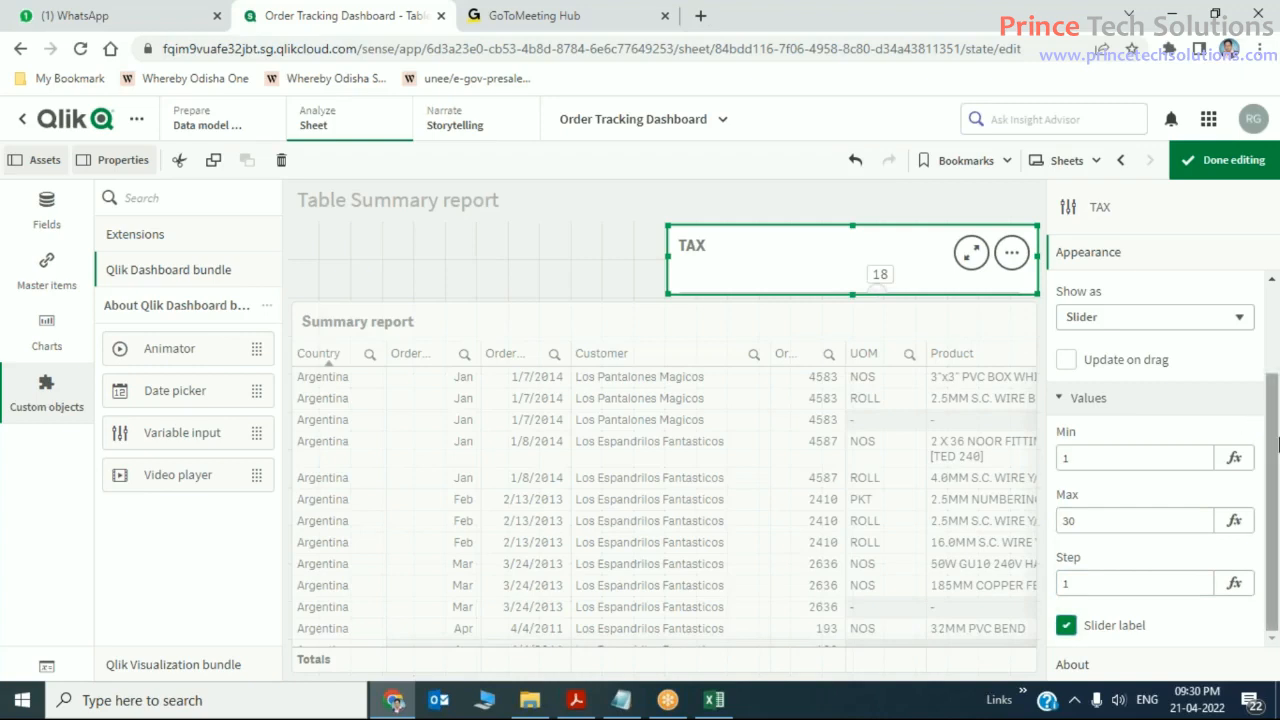
pyautogui.scroll(3, 1245, 418)
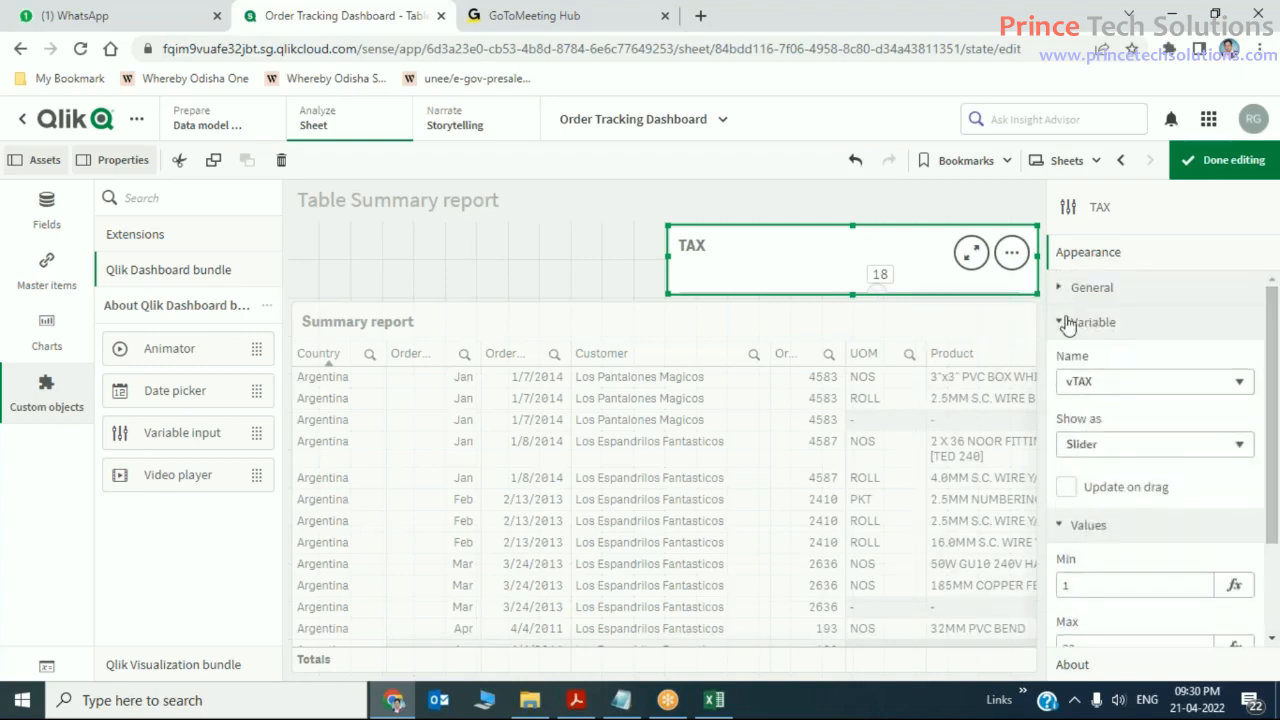
pyautogui.click(1060, 322)
pyautogui.click(1240, 160)
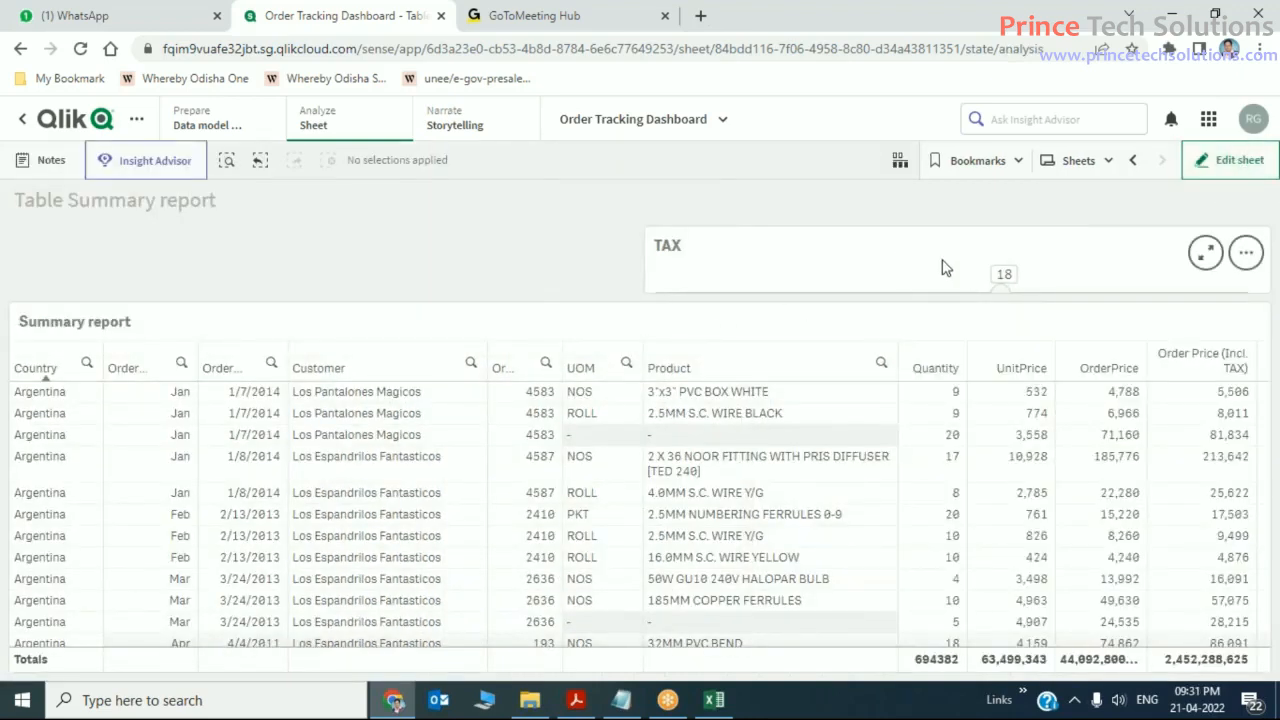
# - Return to sheet editing, narrow the TAX slider from its left side with its title hidden, and finish editing
pyautogui.click(1200, 160)
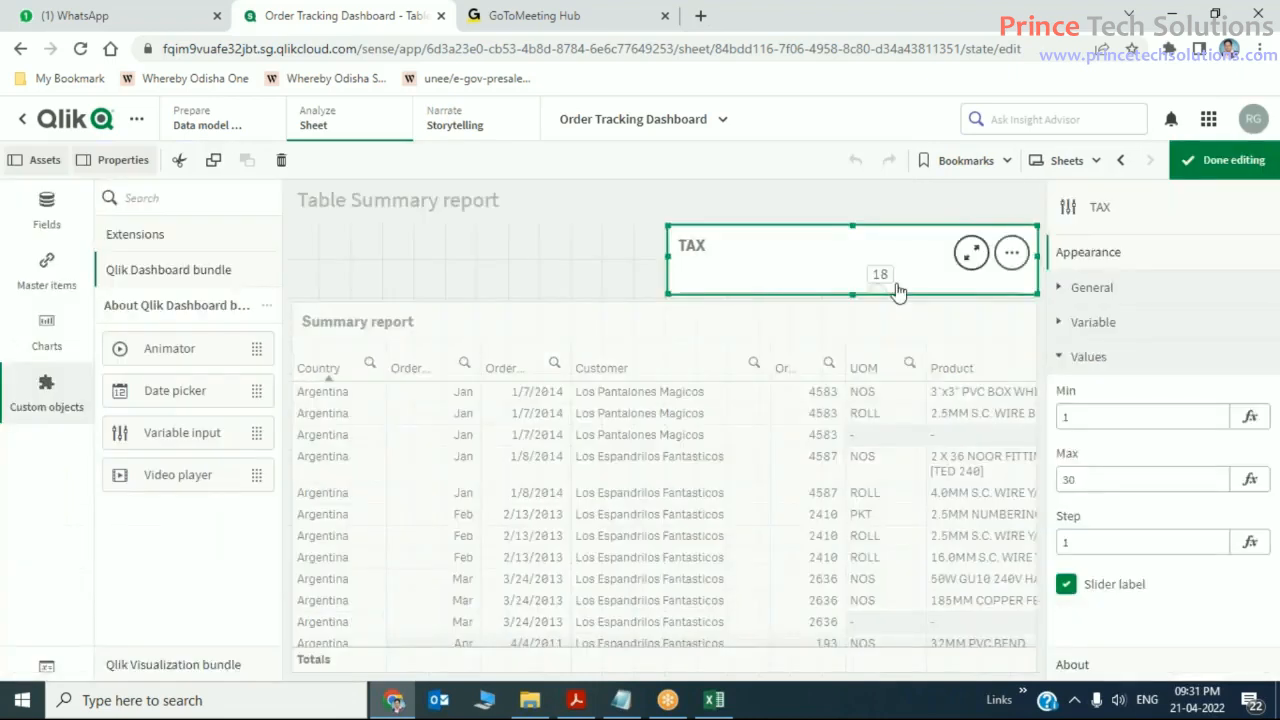
pyautogui.moveTo(668, 253); pyautogui.dragTo(826, 255)
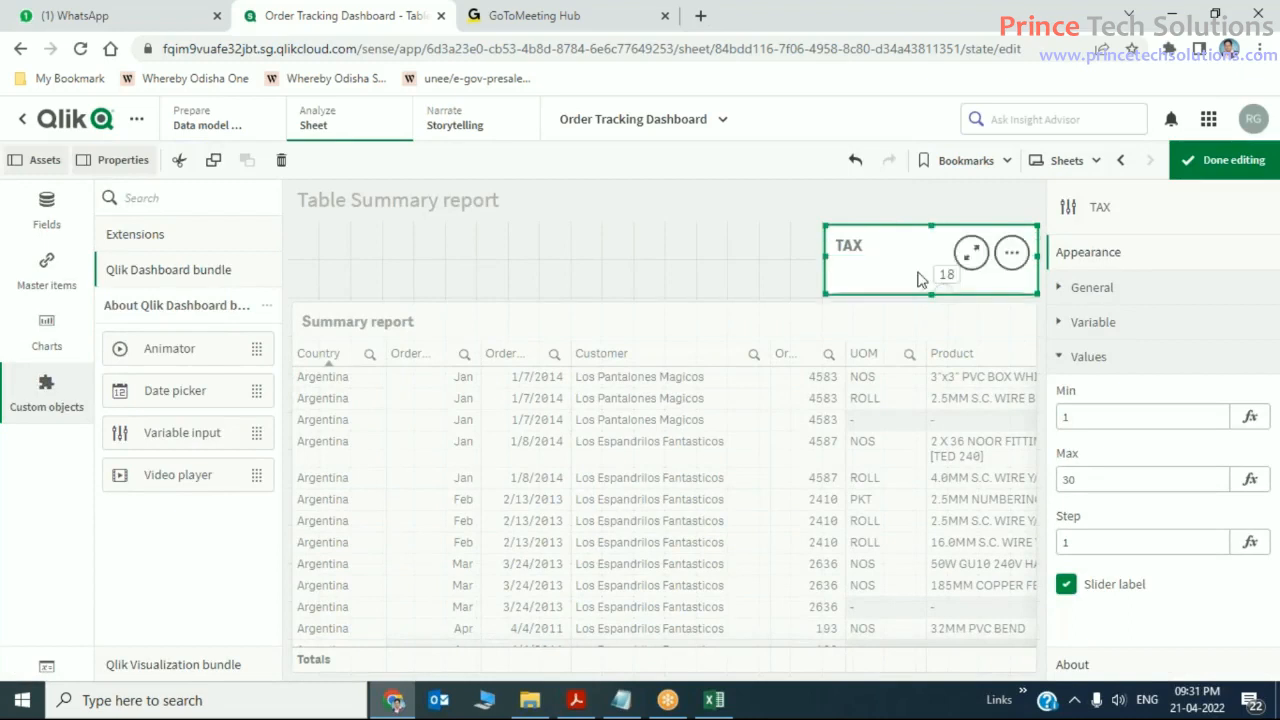
pyautogui.click(1128, 296)
pyautogui.click(1110, 404)
pyautogui.doubleClick(1110, 404)
pyautogui.press('BackSpace')
pyautogui.click(1237, 338)
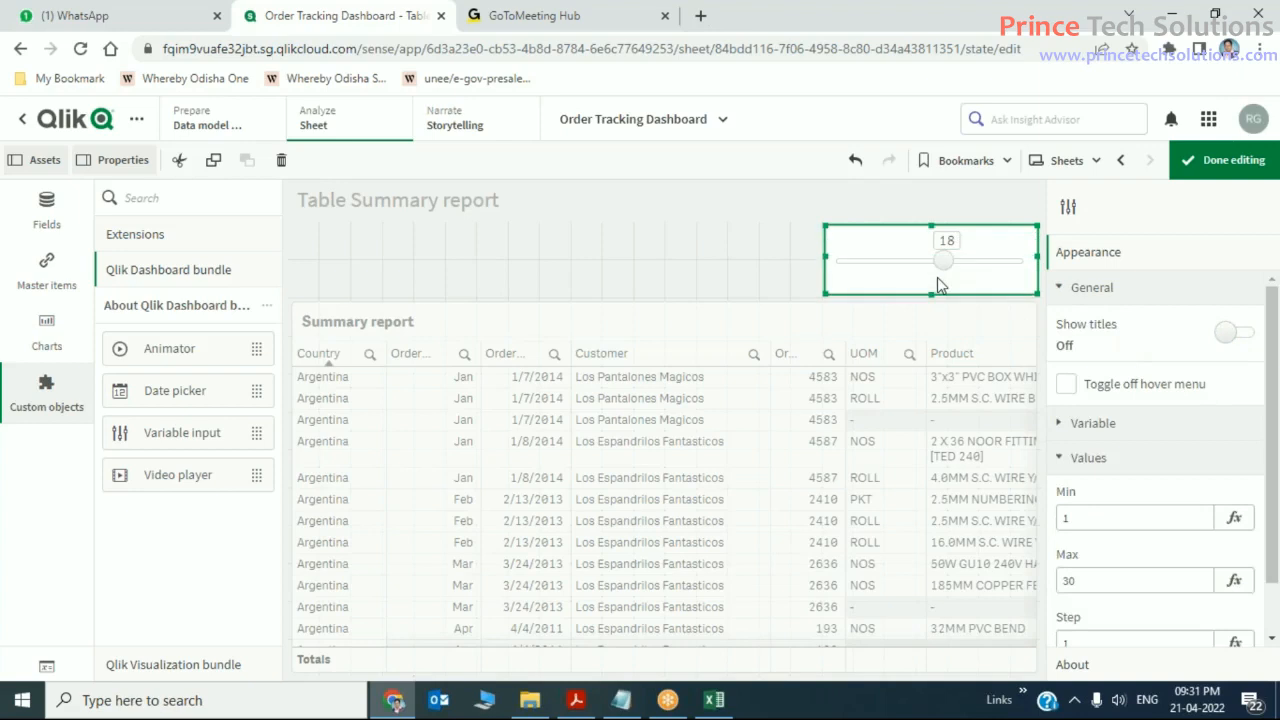
pyautogui.click(704, 266)
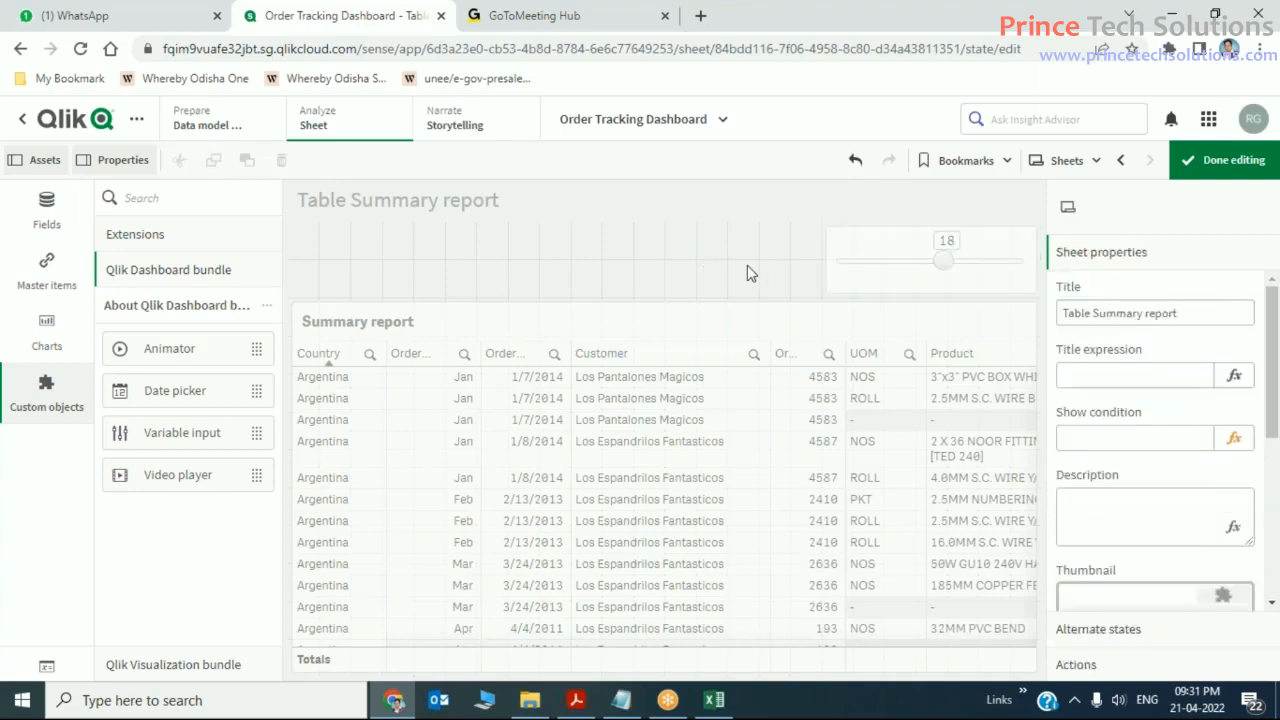
pyautogui.click(850, 268)
pyautogui.click(1255, 163)
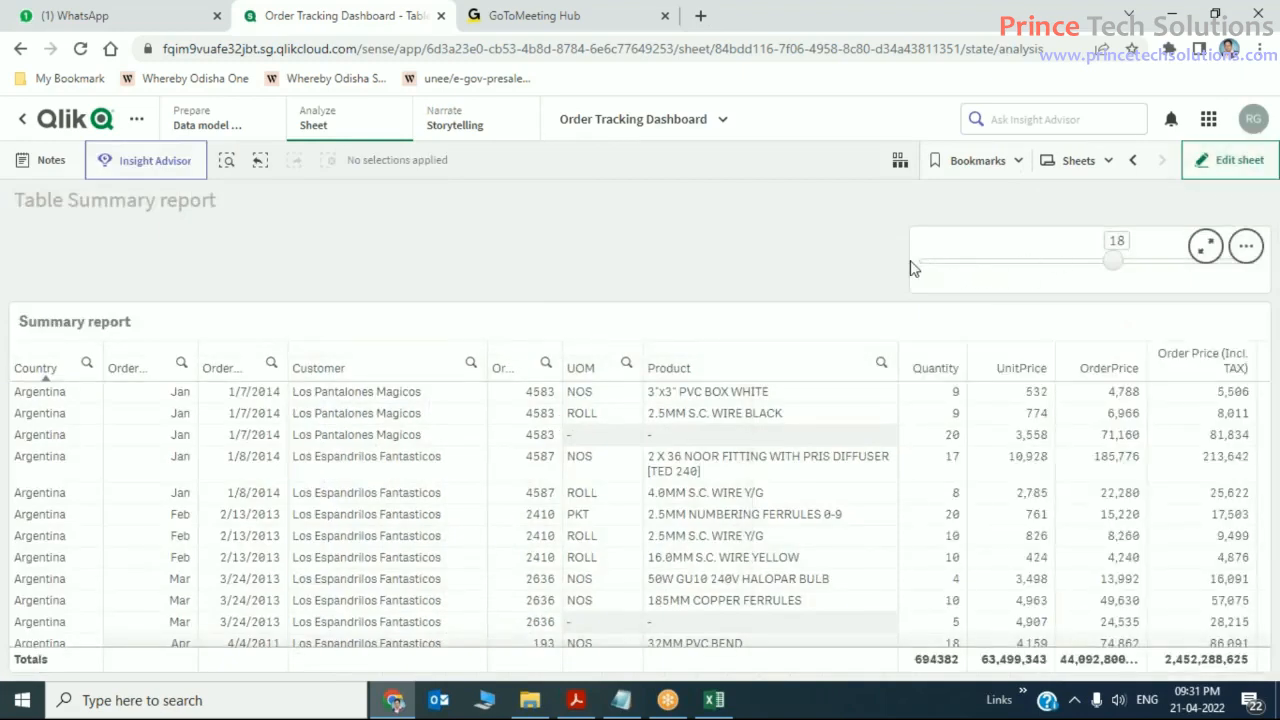
# - Test the tax slider by moving it to its maximum and back to 18
pyautogui.moveTo(1114, 266); pyautogui.dragTo(1248, 283)
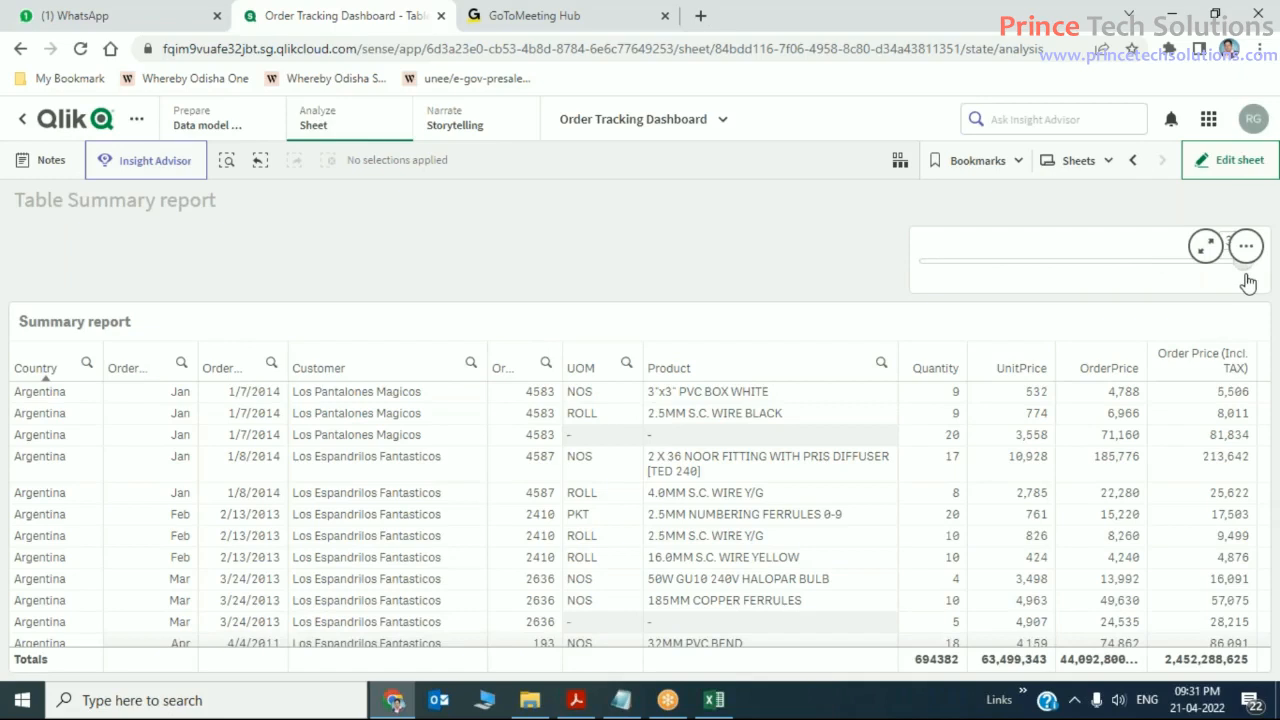
pyautogui.moveTo(1248, 283); pyautogui.dragTo(1115, 278)
# - Reopen the sheet for editing and remove the fixed 15 from the Summary report's Order Price (Incl. TAX) expression
pyautogui.click(1229, 168)
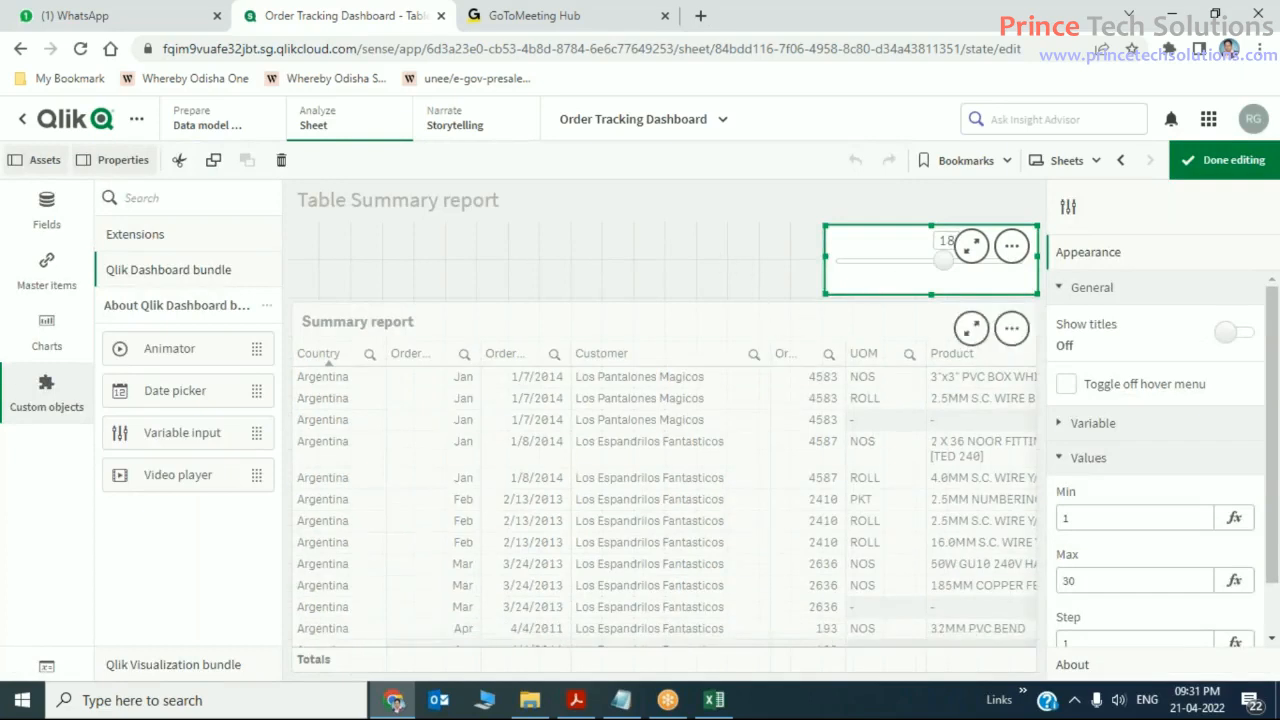
pyautogui.click(730, 362)
pyautogui.click(1143, 257)
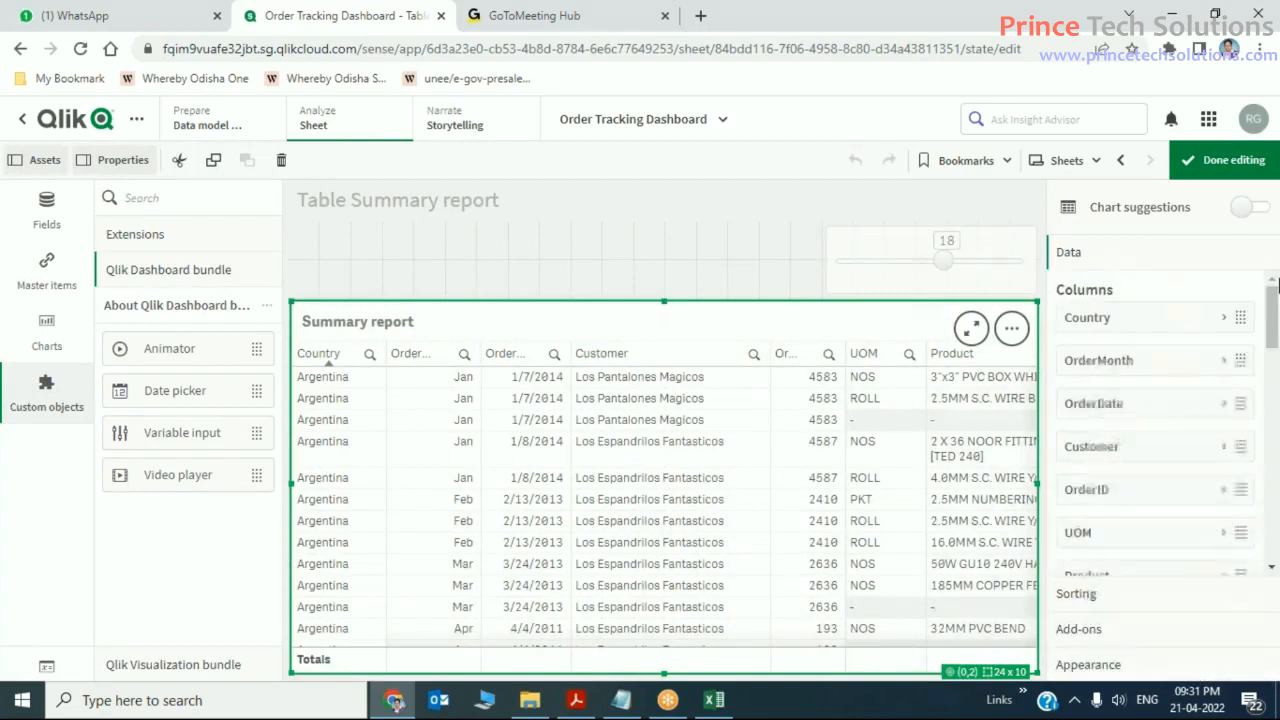
pyautogui.moveTo(1273, 325); pyautogui.dragTo(1275, 400)
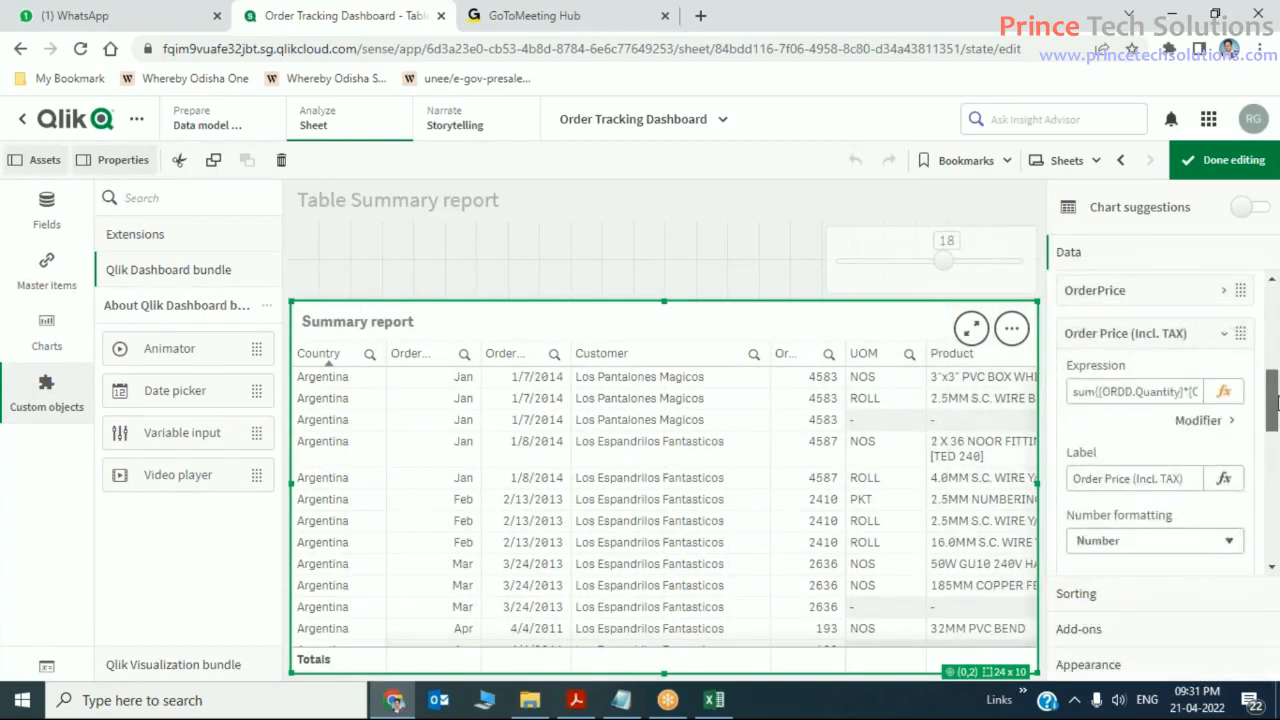
pyautogui.click(1224, 394)
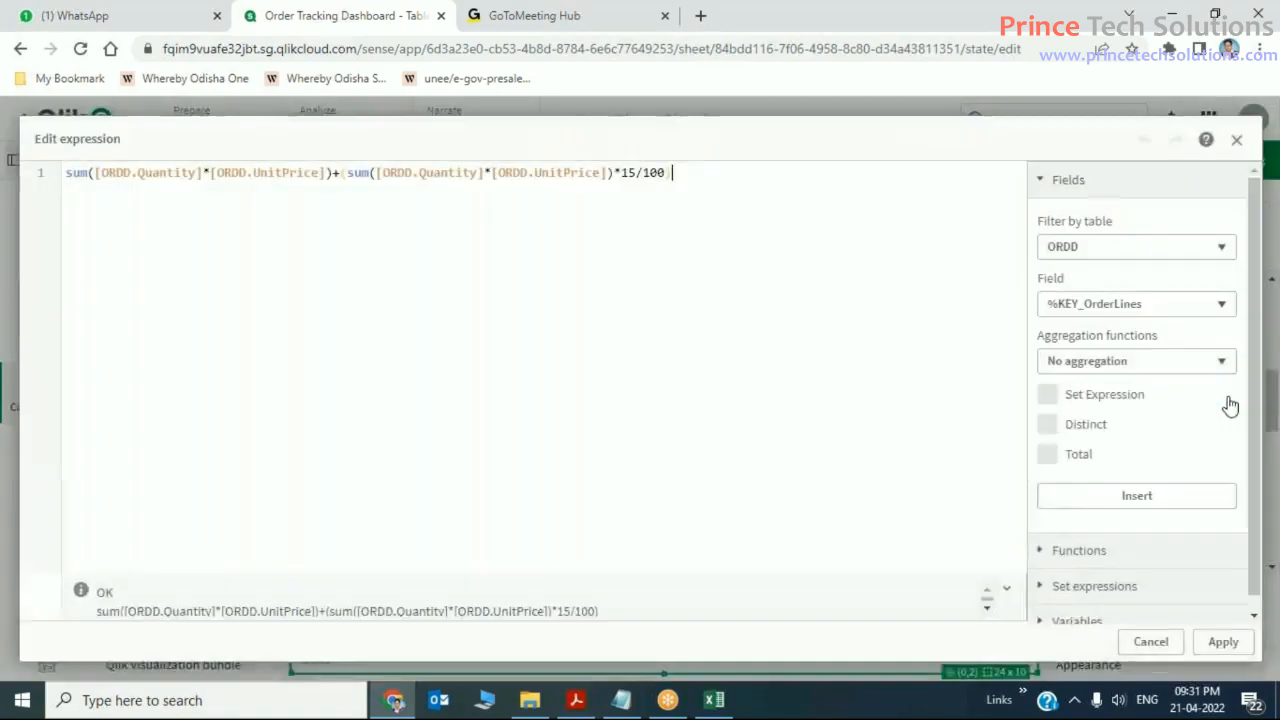
pyautogui.click(637, 172)
pyautogui.press('BackSpace')
pyautogui.press('BackSpace')
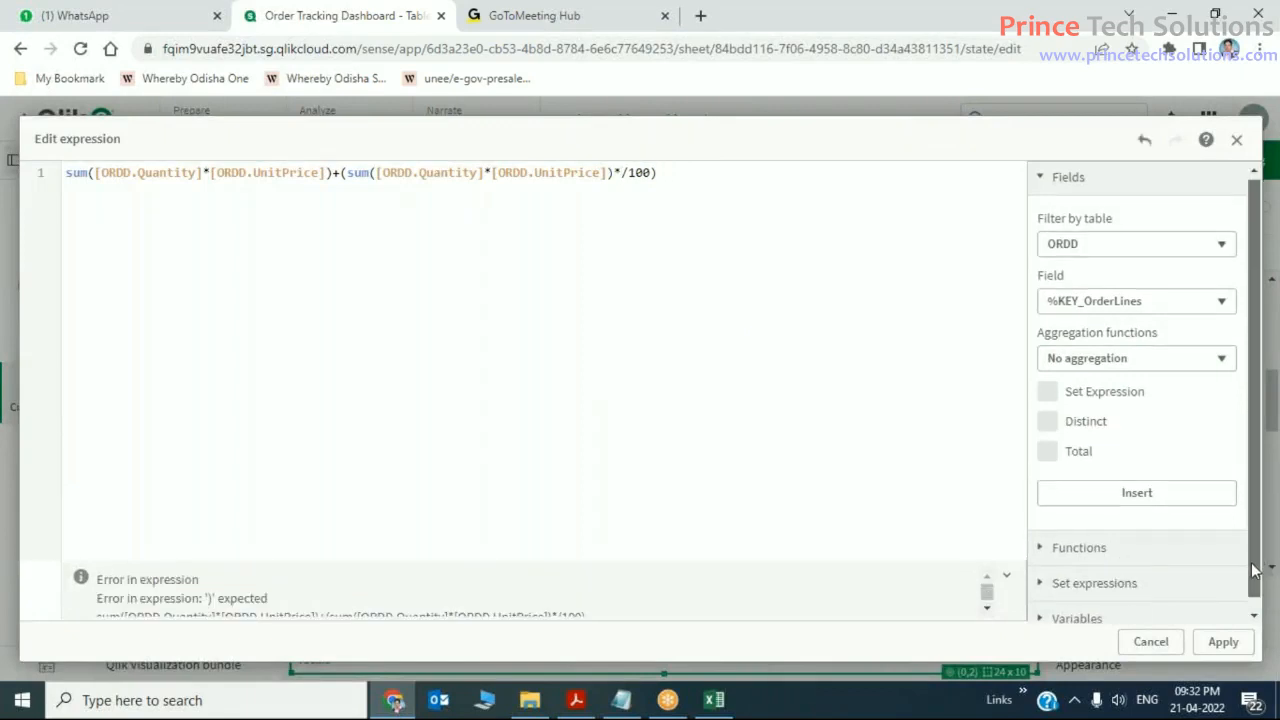
# - Insert the vTAX variable before /100 in the Order Price (Incl. TAX) expression and apply the expression
pyautogui.scroll(-1, 1067, 616)
pyautogui.click(1067, 608)
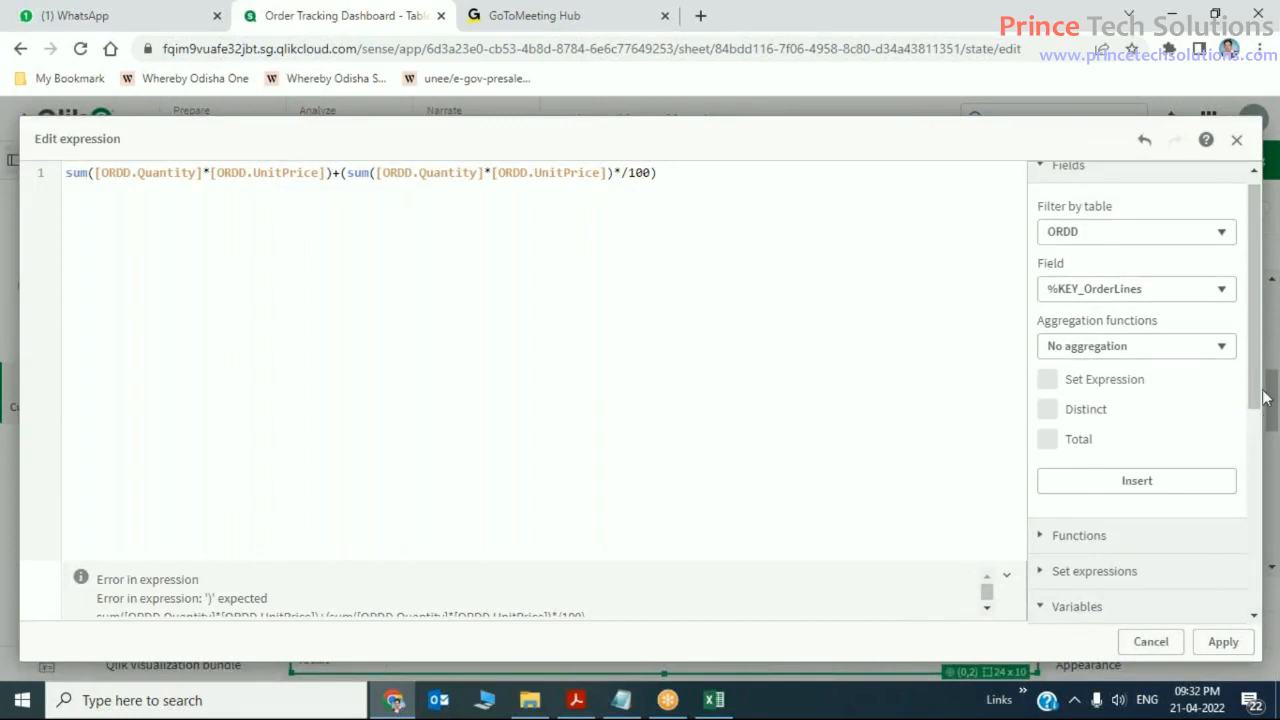
pyautogui.scroll(-2, 1256, 426)
pyautogui.scroll(-5, 1256, 426)
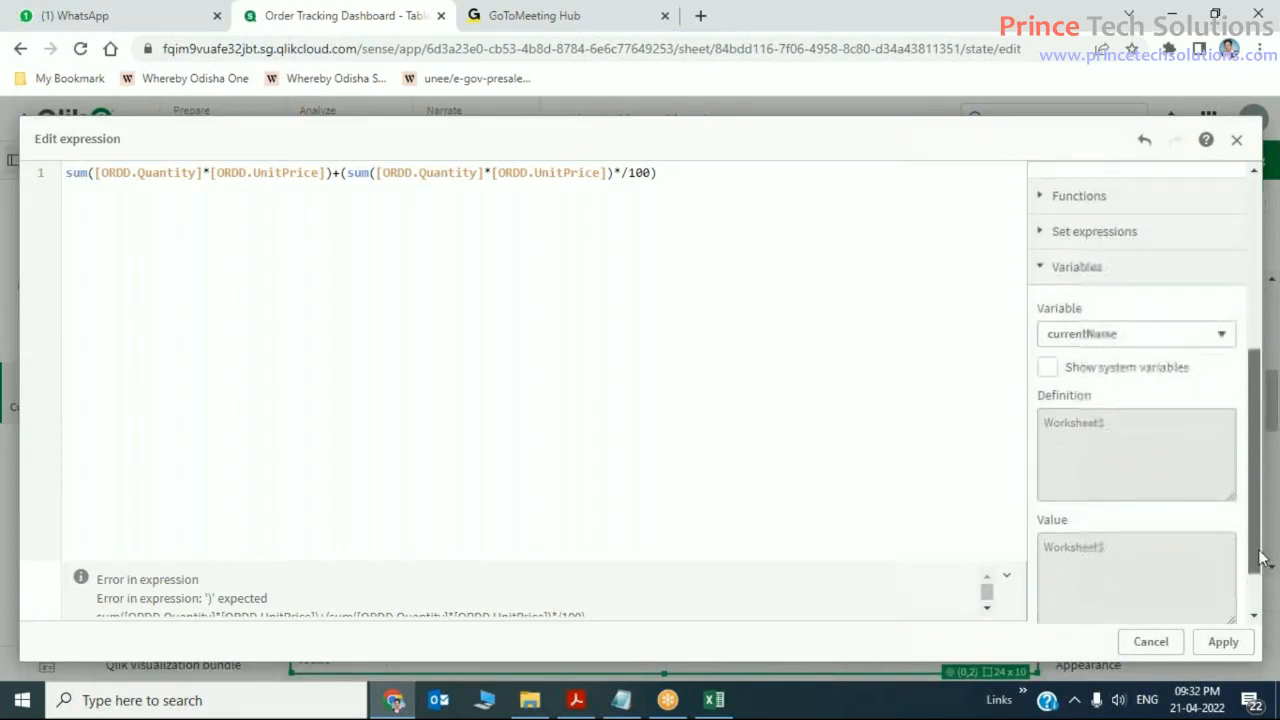
pyautogui.click(1222, 335)
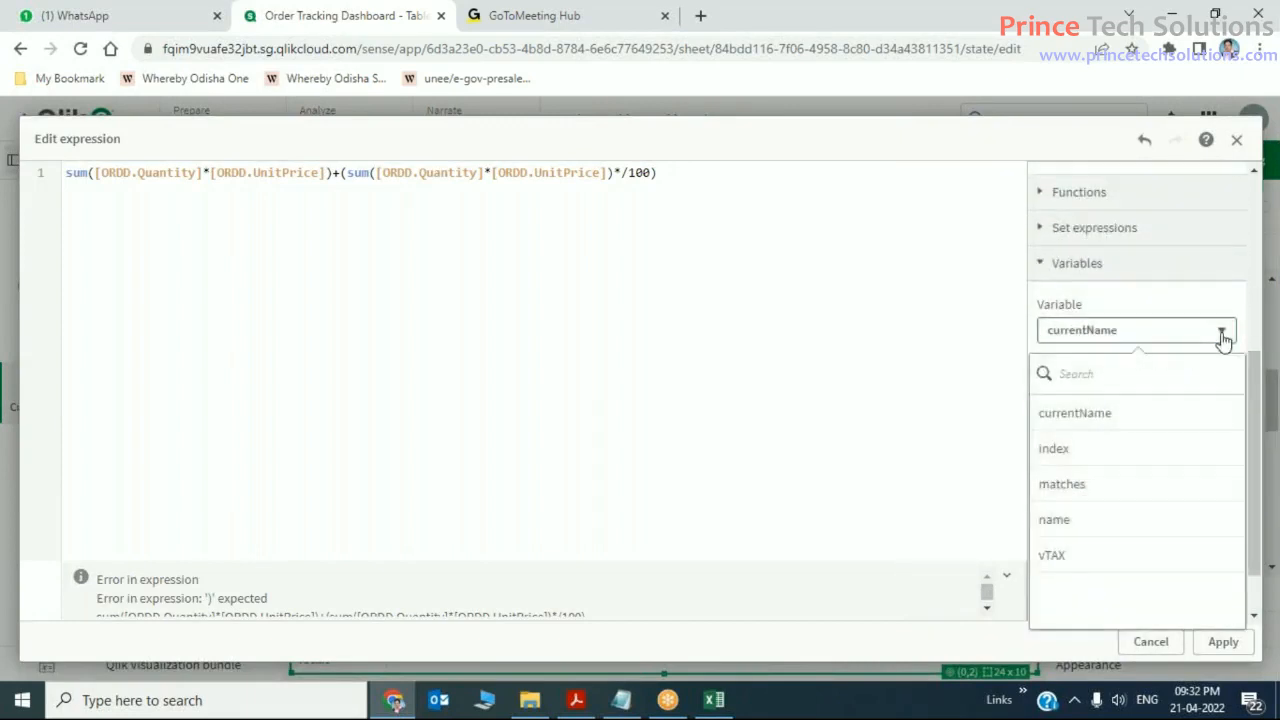
pyautogui.click(1066, 557)
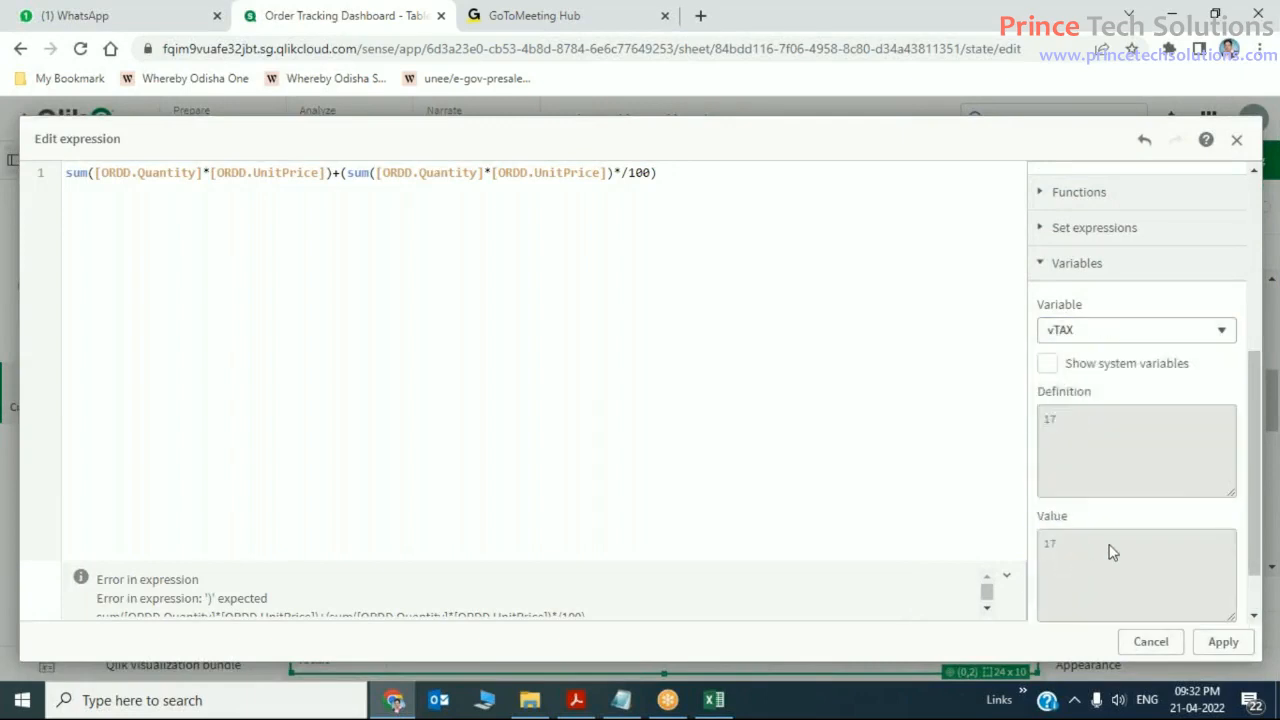
pyautogui.scroll(-1, 1256, 430)
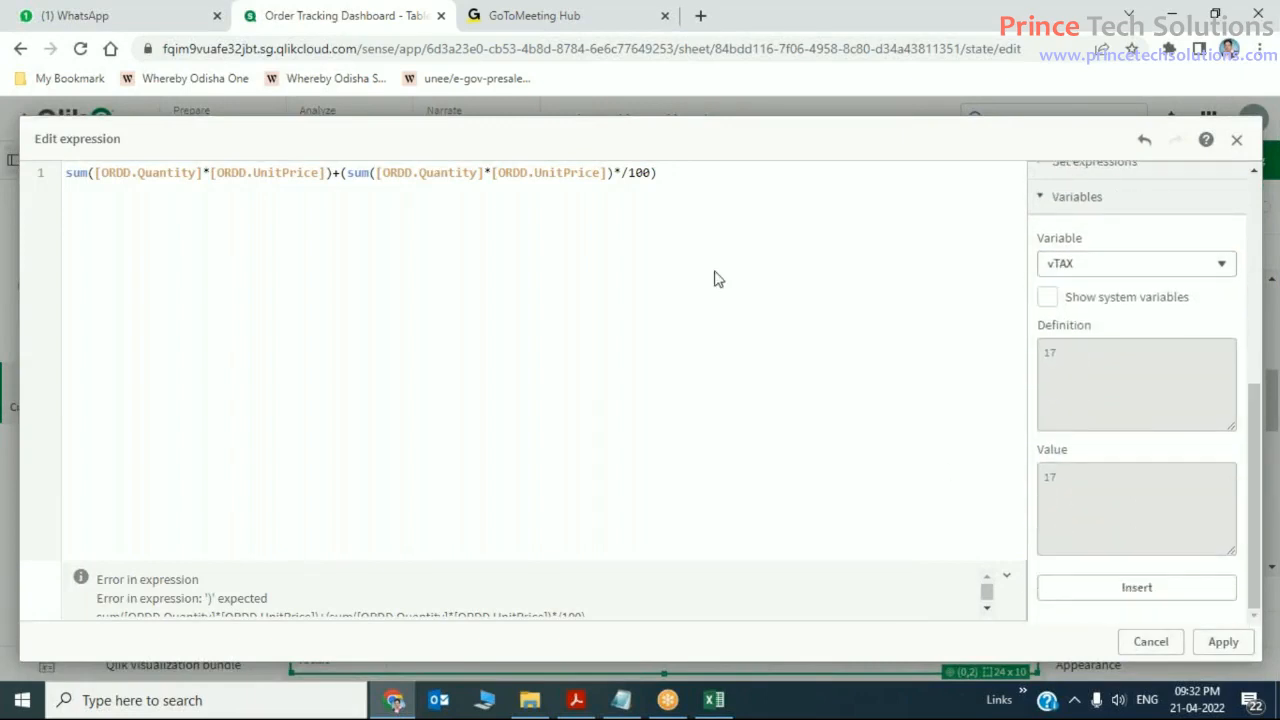
pyautogui.click(621, 173)
pyautogui.click(1157, 598)
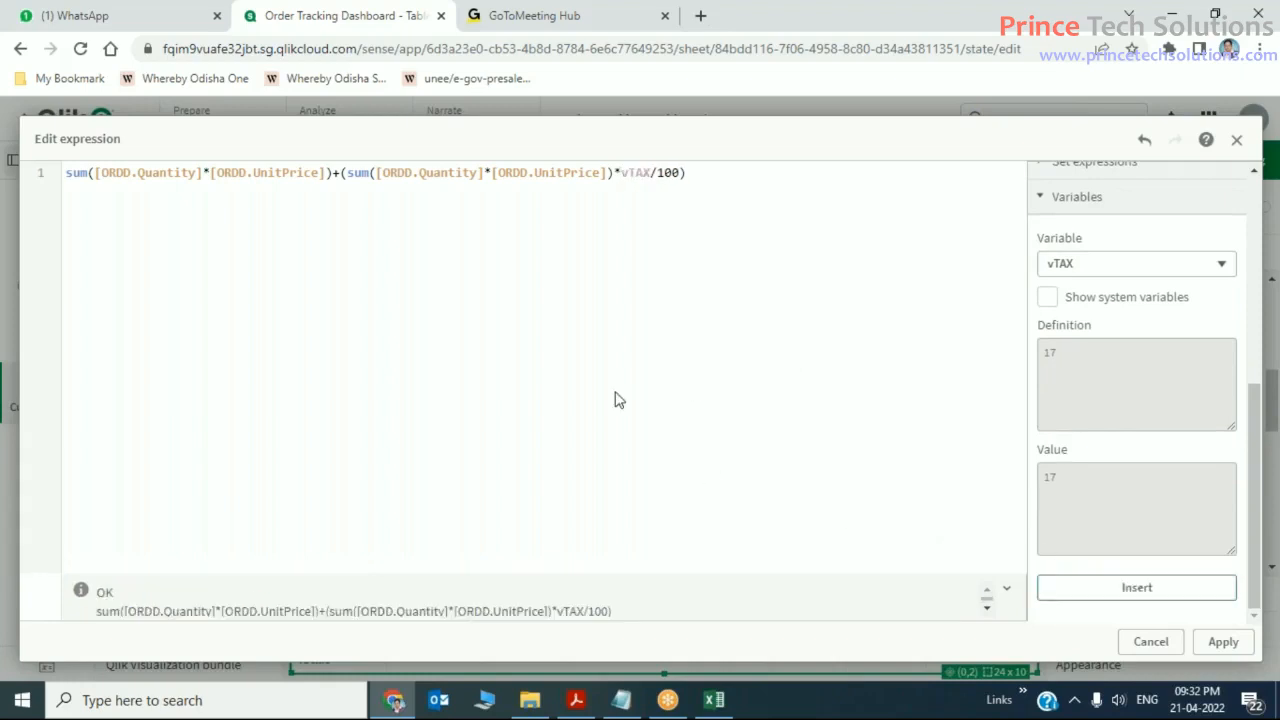
pyautogui.click(788, 358)
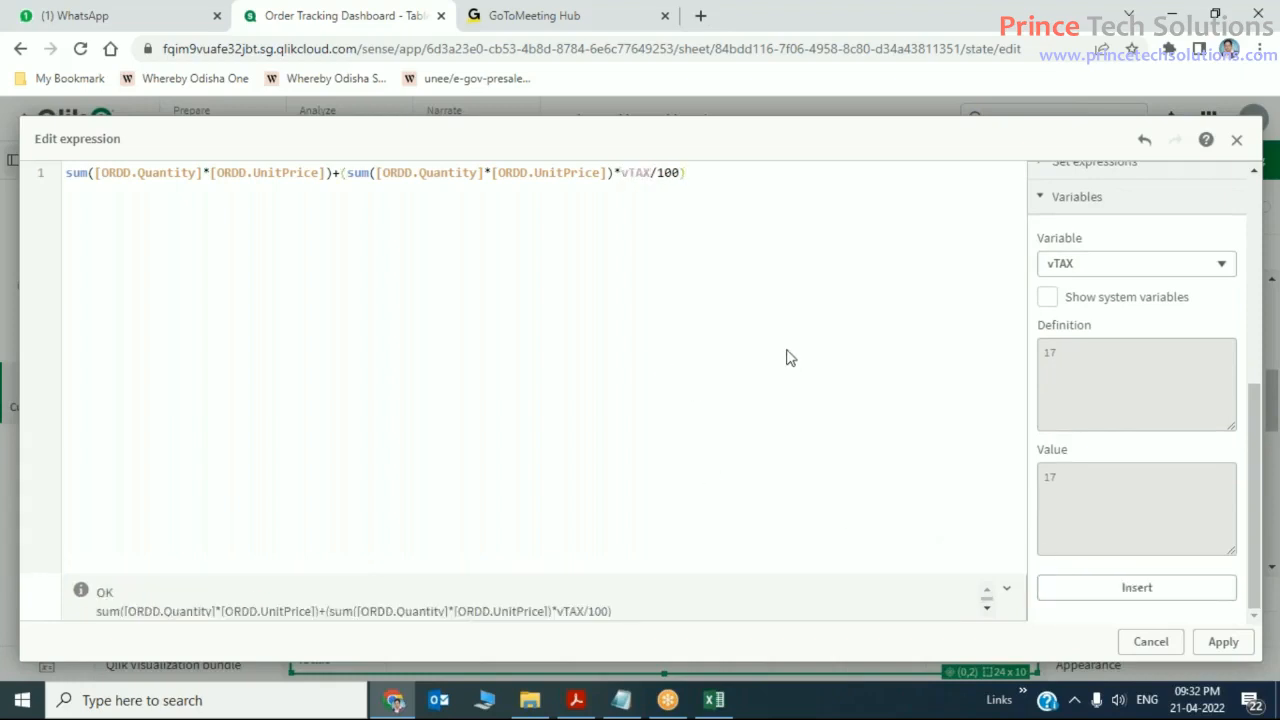
pyautogui.click(1220, 645)
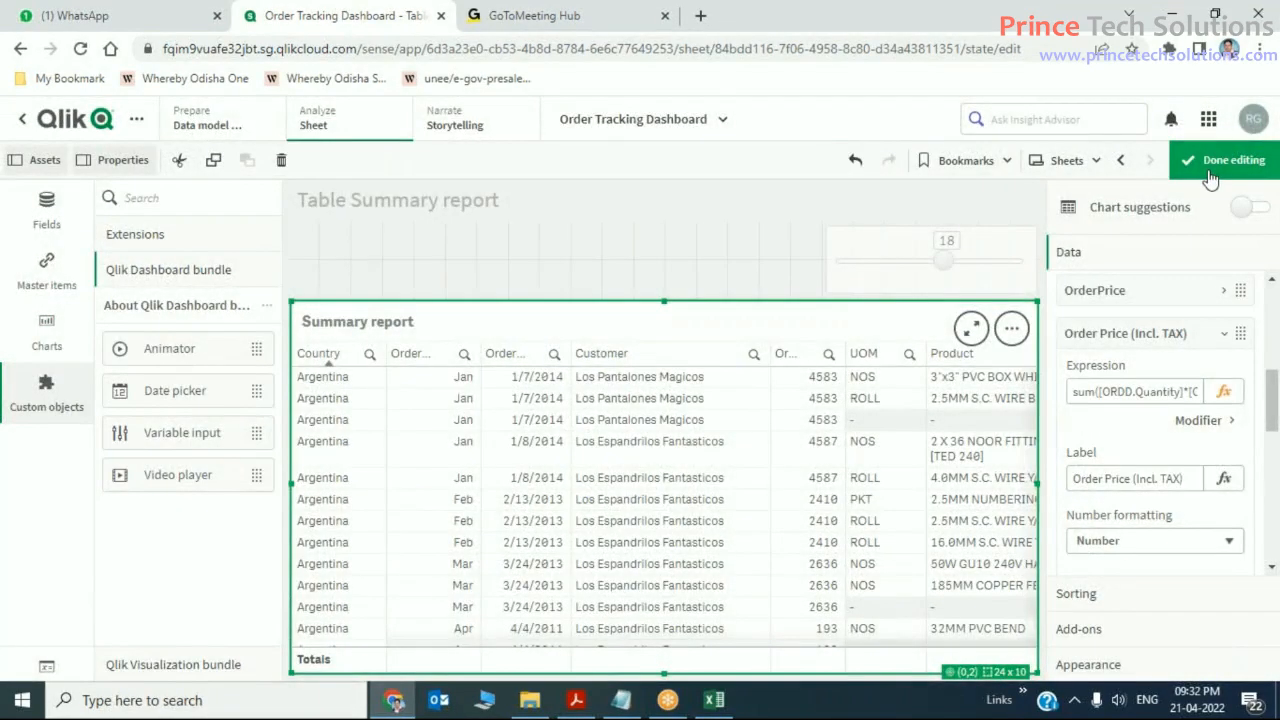
# - Finish editing the sheet and test the tax slider at 15 and at 10
pyautogui.click(1213, 171)
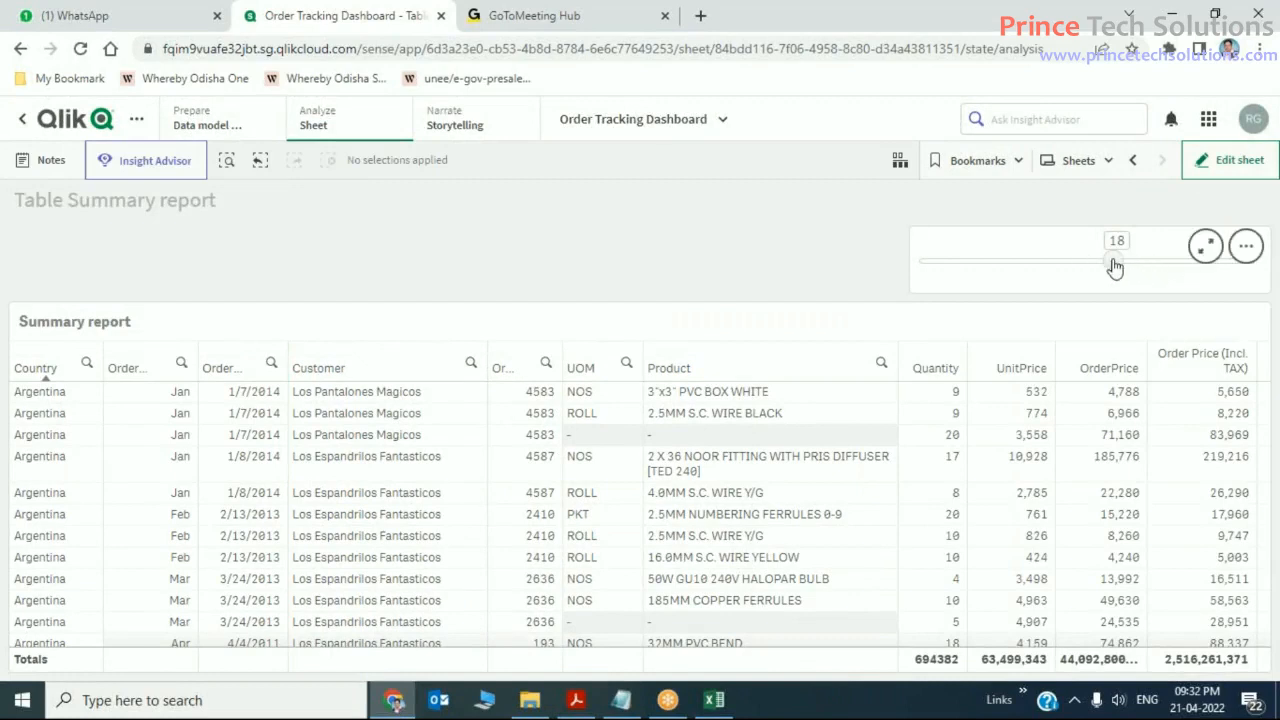
pyautogui.moveTo(1115, 267); pyautogui.dragTo(1087, 272)
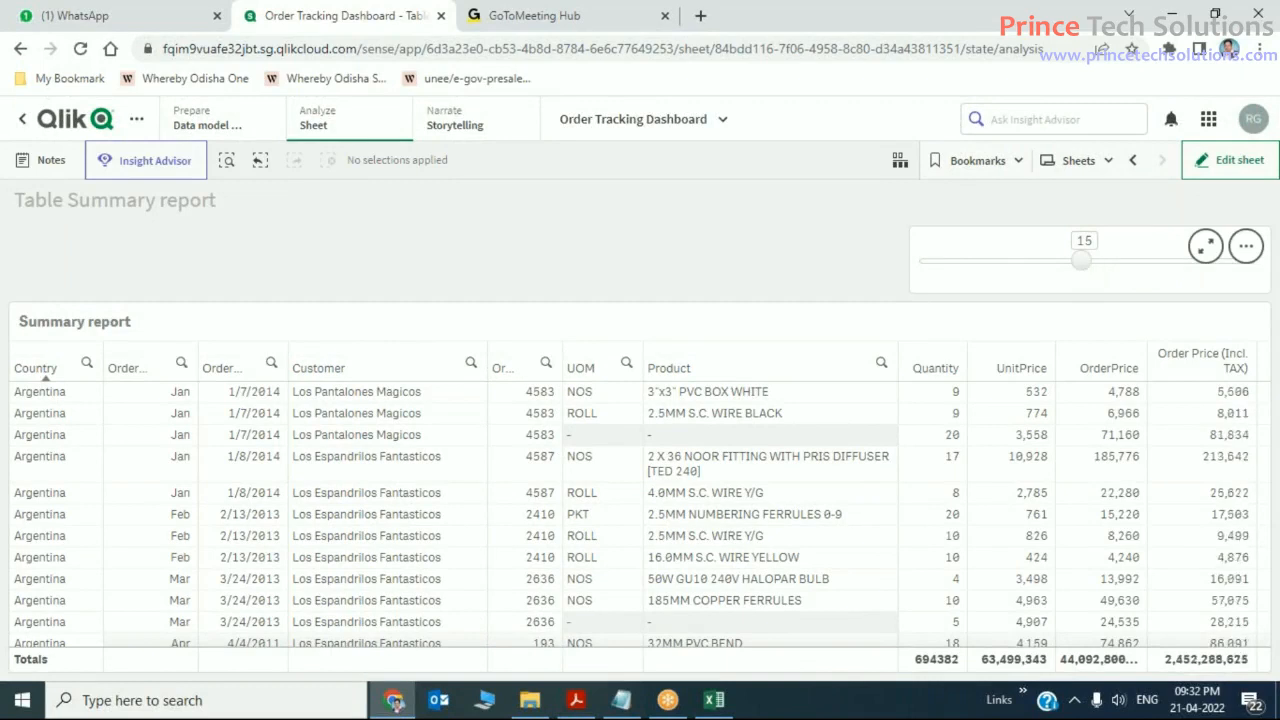
pyautogui.moveTo(1084, 266); pyautogui.dragTo(1027, 273)
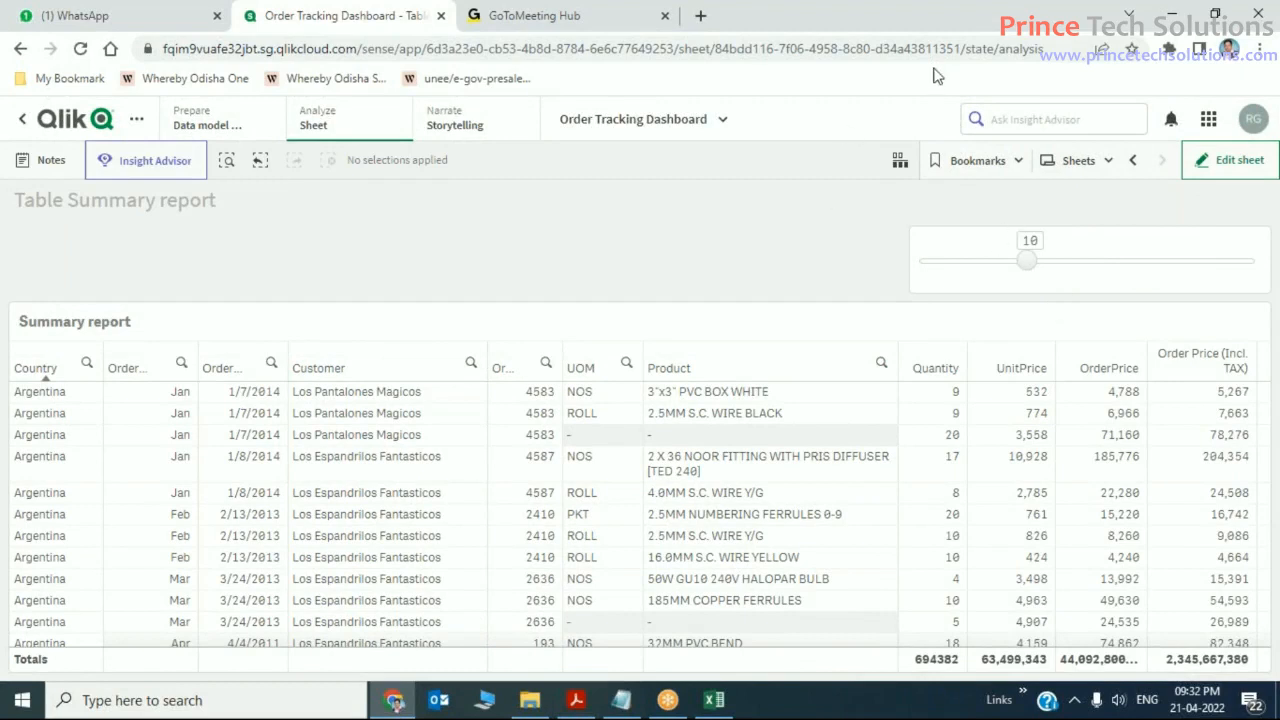
pyautogui.click(950, 32)
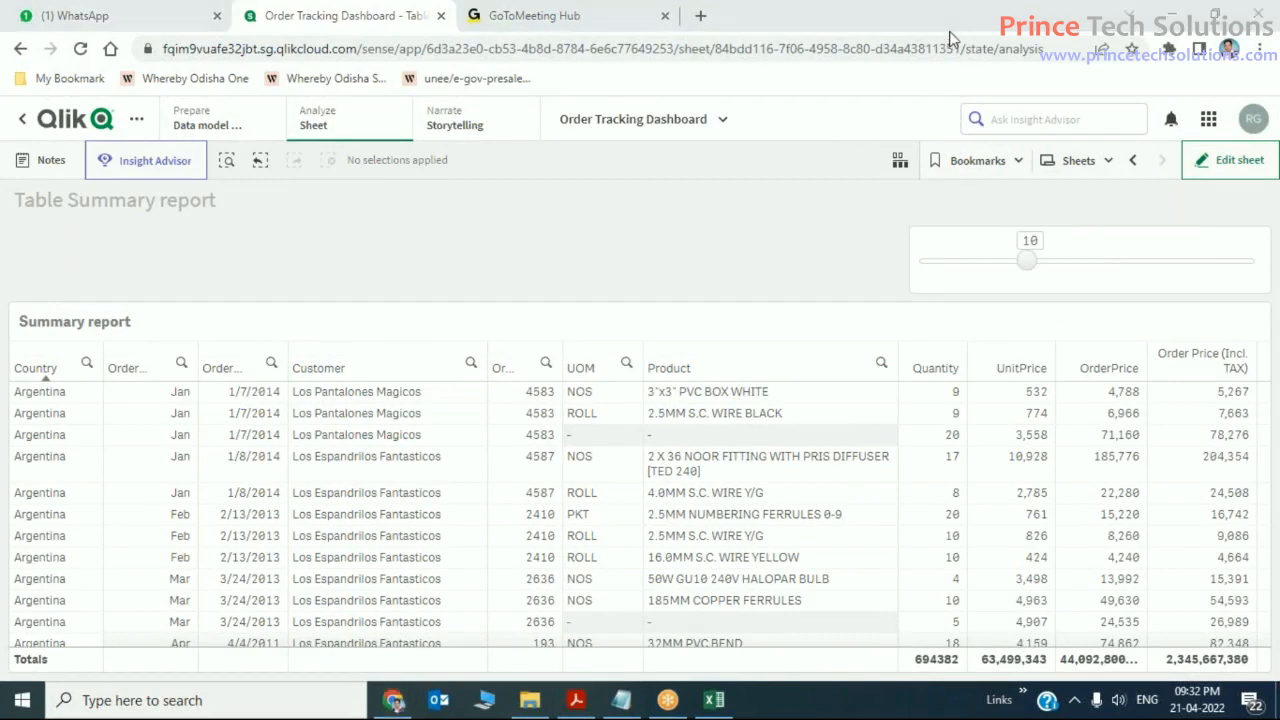